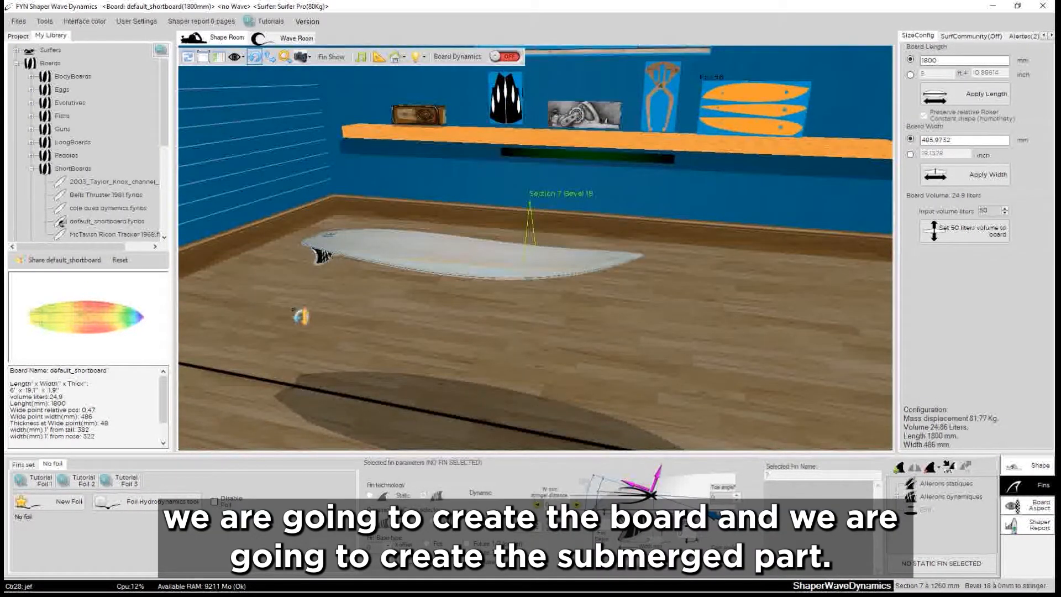
- Create a sub-folder named FoilBoards under Boards in the library
{"action": "left_click", "coordinate": [31, 169]}
{"action": "left_click", "coordinate": [50, 63]}
{"action": "right_click", "coordinate": [50, 65]}
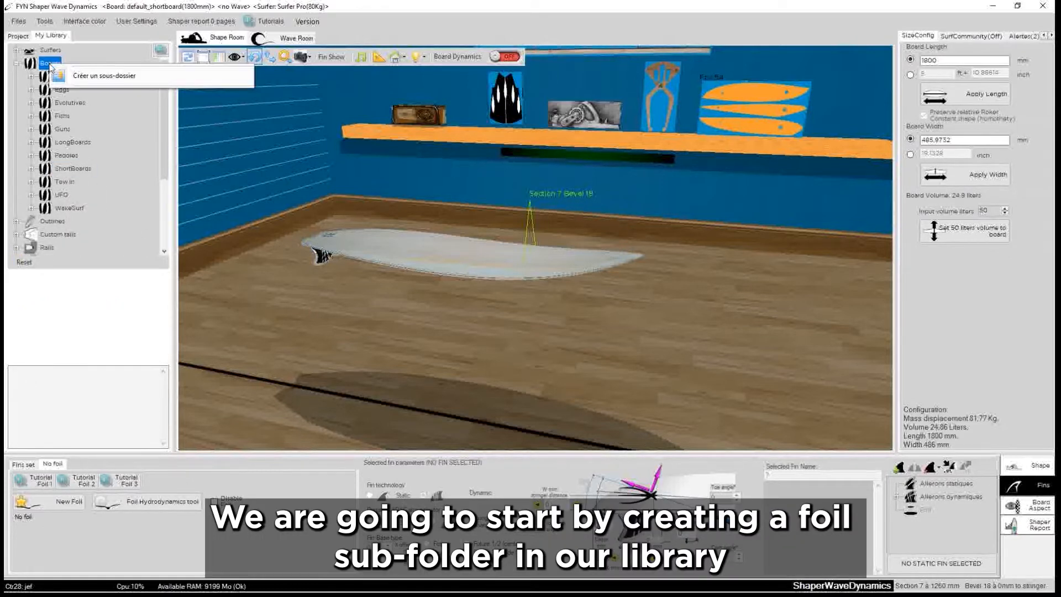
{"action": "left_click", "coordinate": [103, 78]}
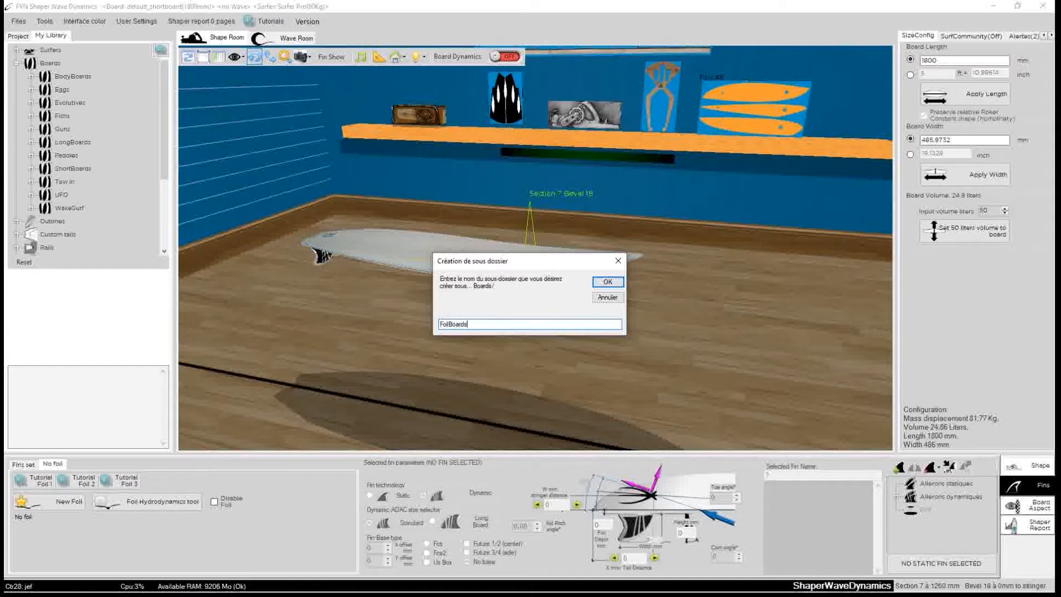
{"action": "left_click", "coordinate": [610, 283]}
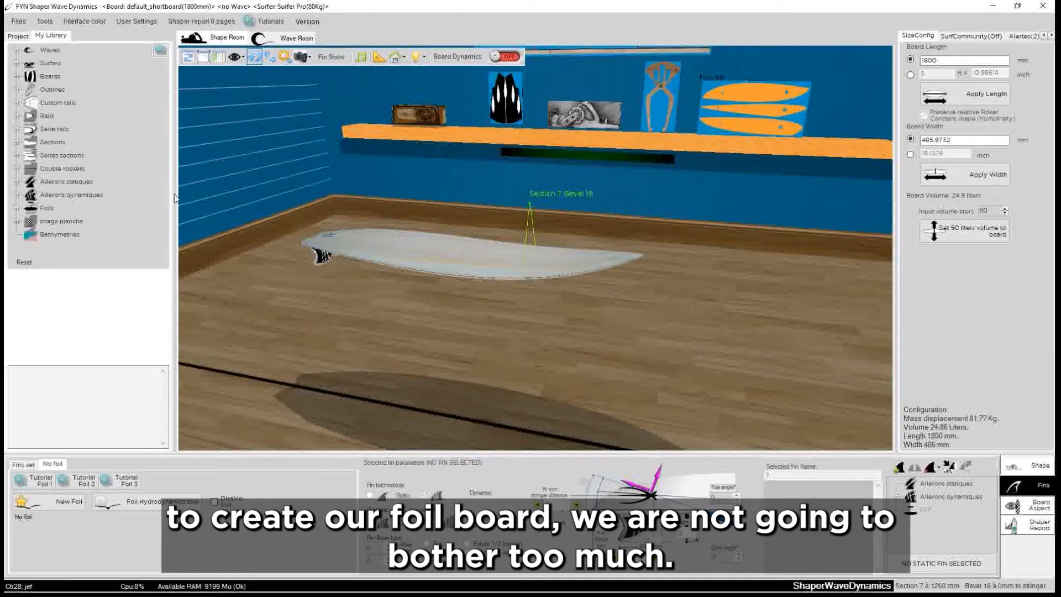
- Load the Mini_Simmons board from the library's UFO folder into the project and view it in the shape room
{"action": "left_click", "coordinate": [16, 77]}
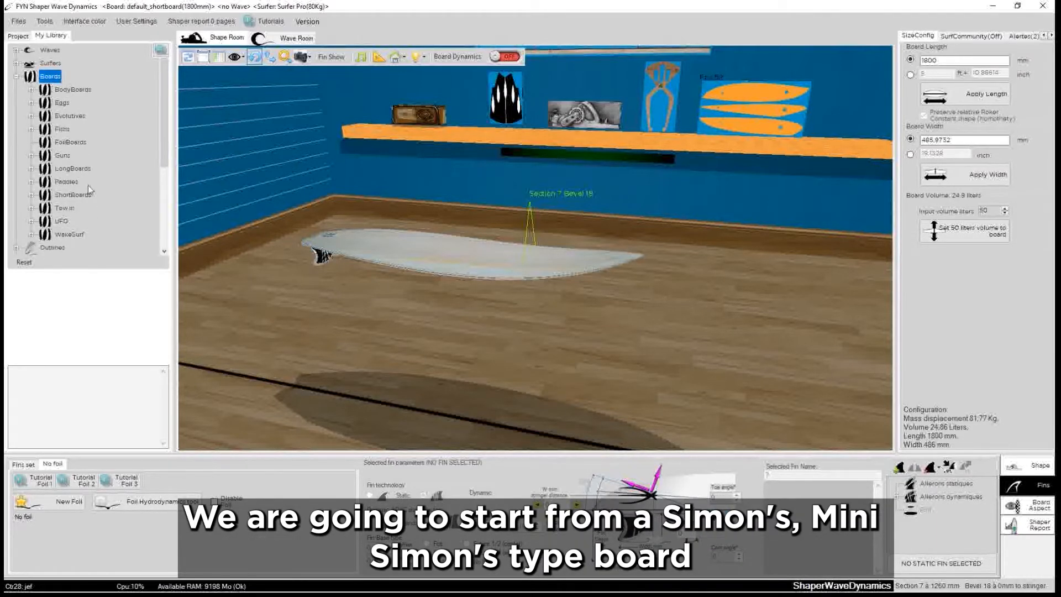
{"action": "left_click", "coordinate": [32, 223]}
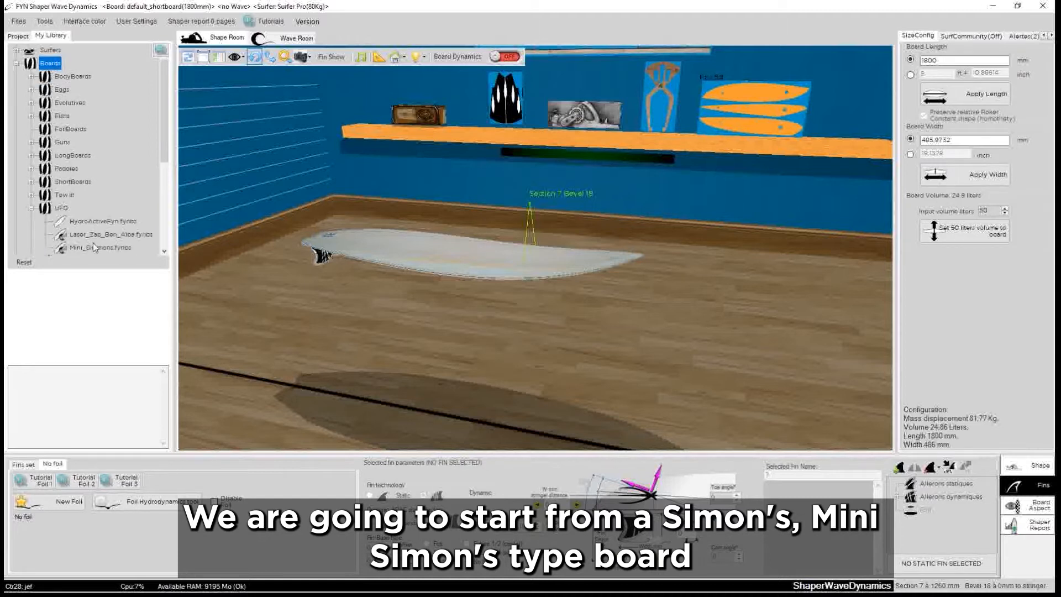
{"action": "left_click", "coordinate": [94, 248]}
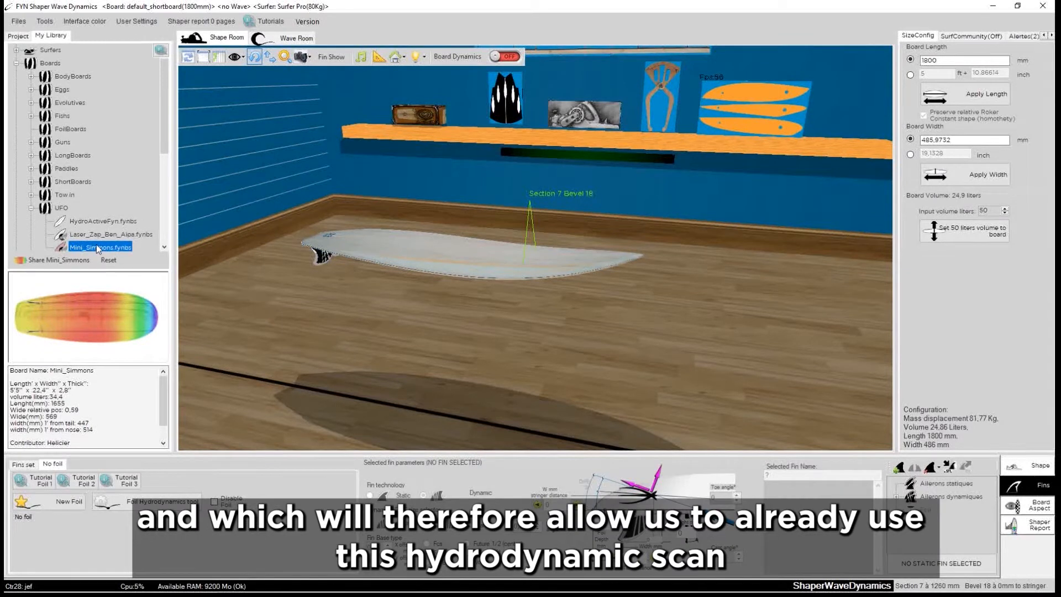
{"action": "scroll", "coordinate": [98, 158], "scroll_direction": "down", "scroll_amount": 3}
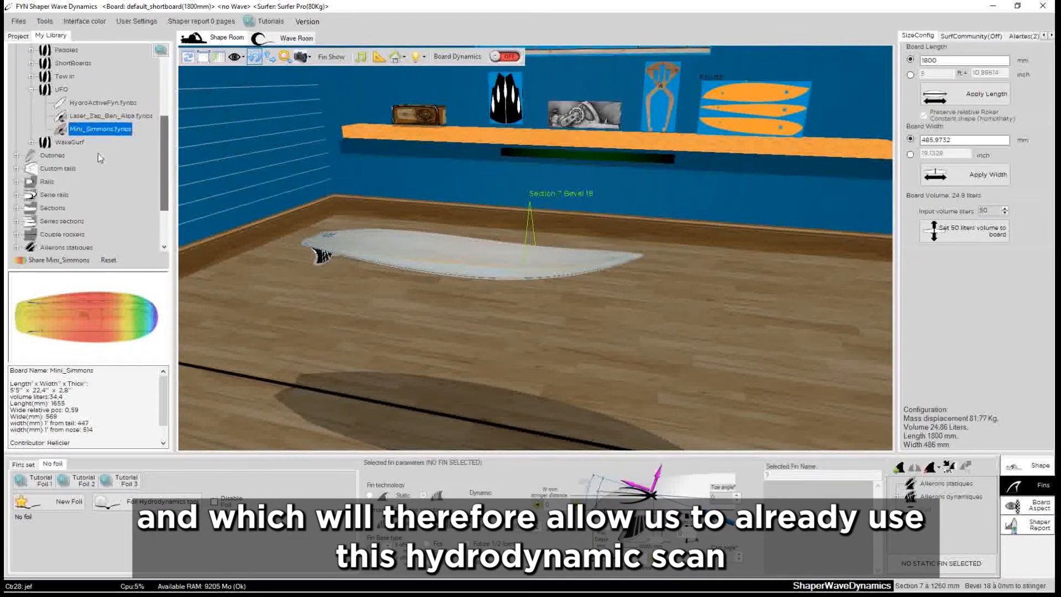
{"action": "scroll", "coordinate": [163, 163], "scroll_direction": "up", "scroll_amount": 1}
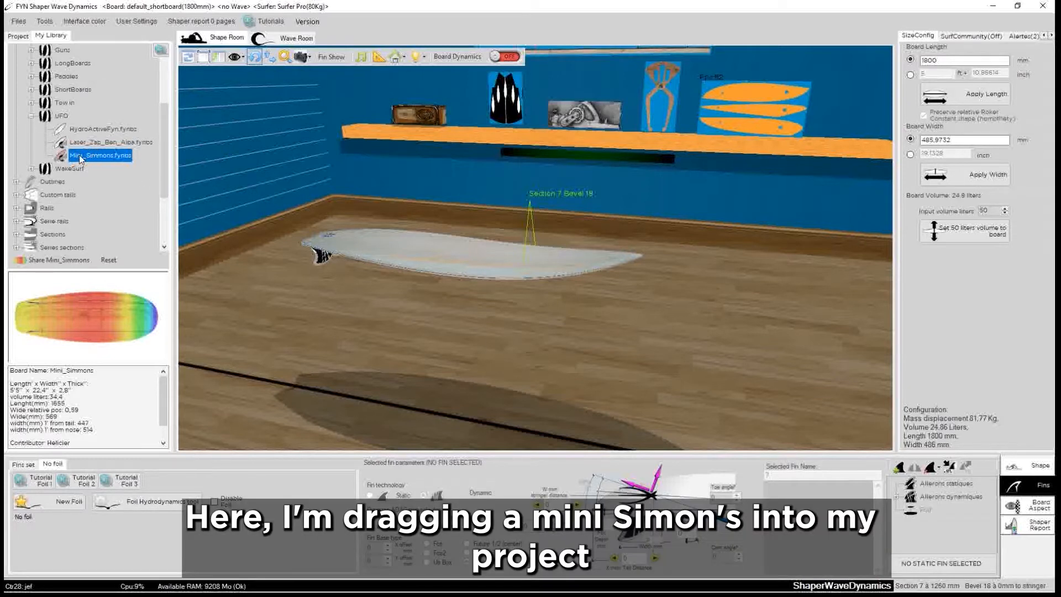
{"action": "left_click_drag", "start_coordinate": [86, 157], "coordinate": [331, 164]}
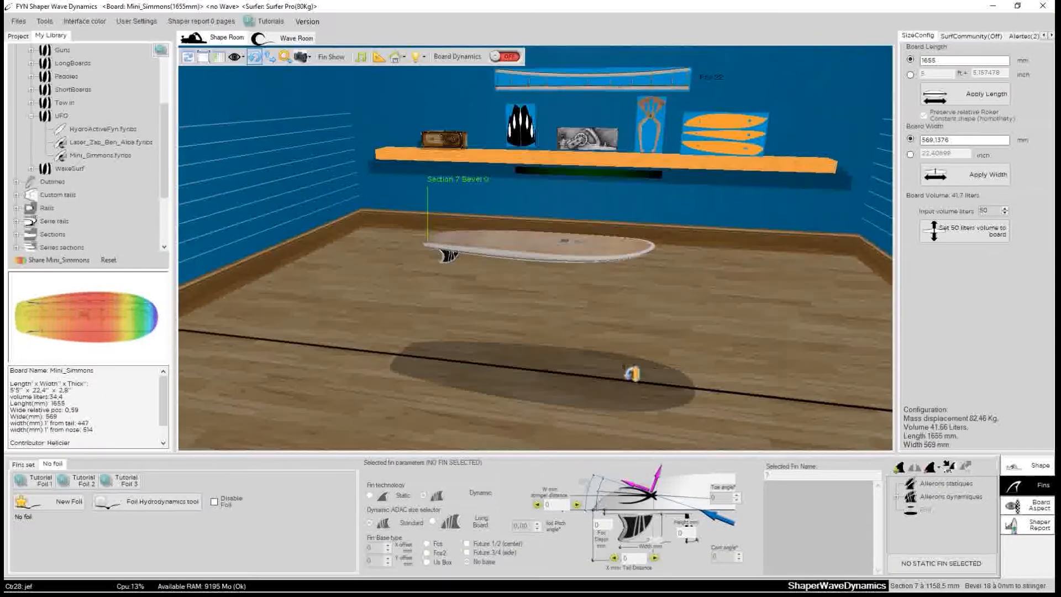
{"action": "left_click_drag", "start_coordinate": [319, 329], "coordinate": [660, 268]}
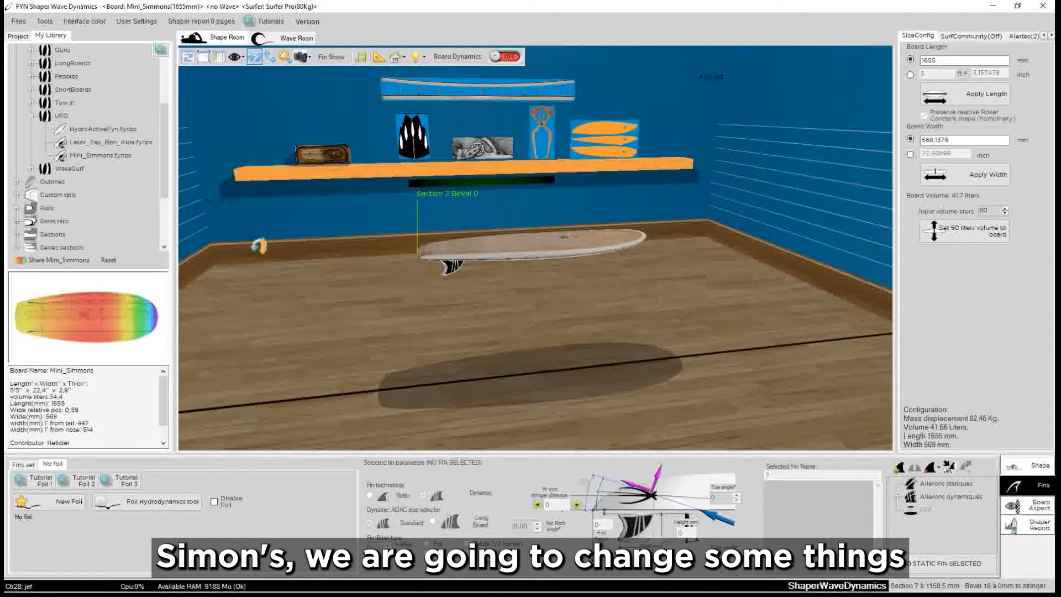
{"action": "left_click_drag", "start_coordinate": [395, 336], "coordinate": [740, 165]}
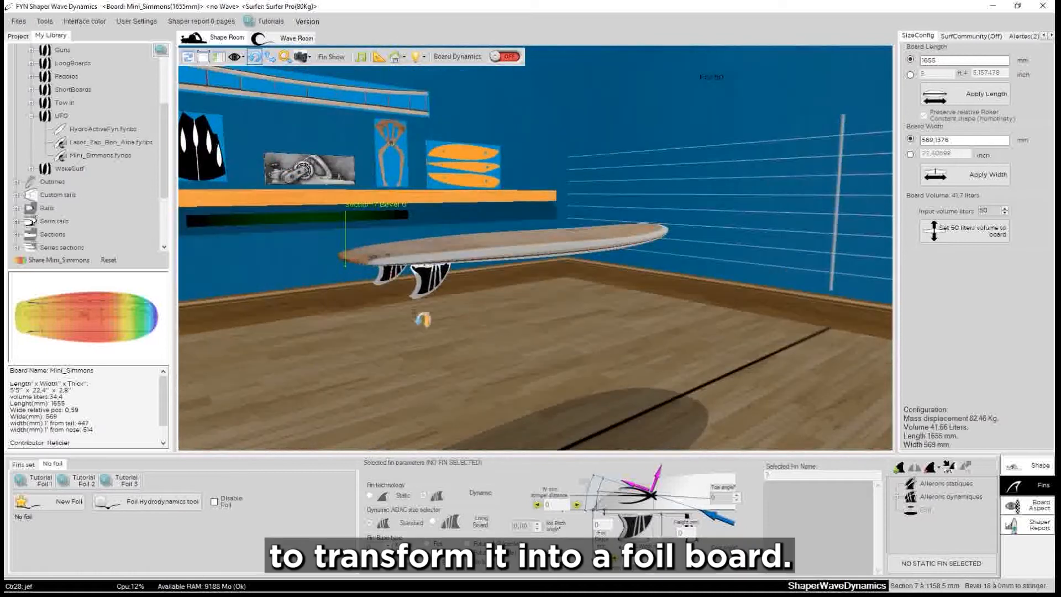
{"action": "left_click_drag", "start_coordinate": [407, 332], "coordinate": [466, 358]}
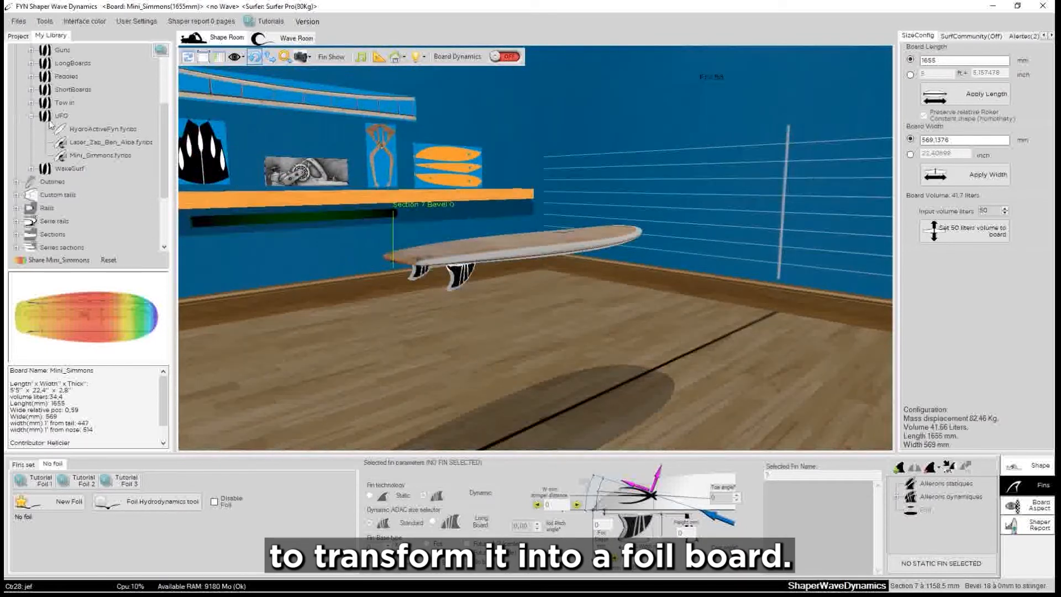
- Start saving a copy of the project's Mini_Simmons board, choosing the FoilBoards folder as its location
{"action": "left_click", "coordinate": [31, 116]}
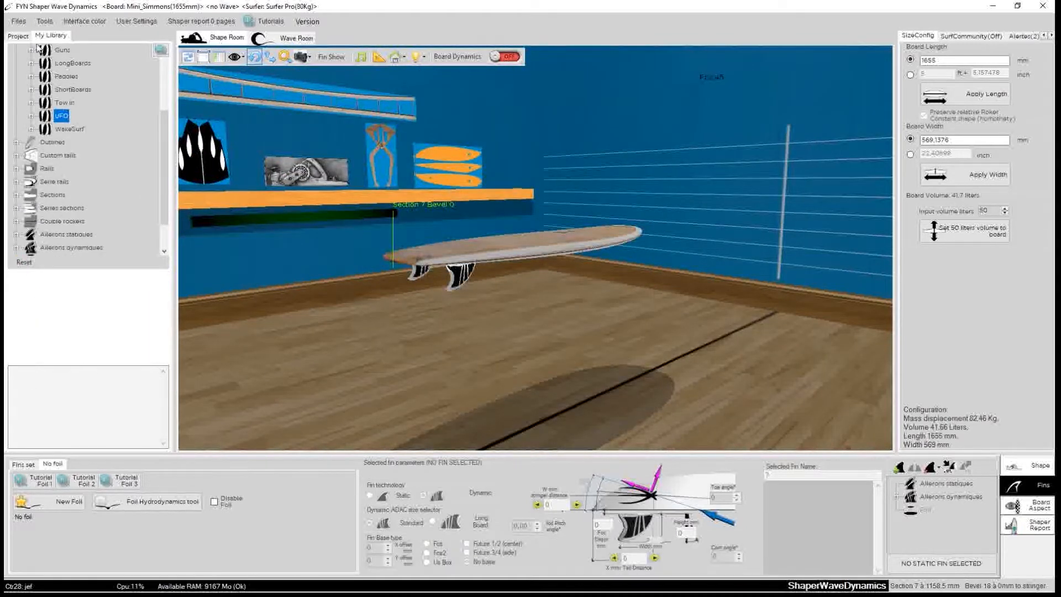
{"action": "left_click", "coordinate": [18, 35]}
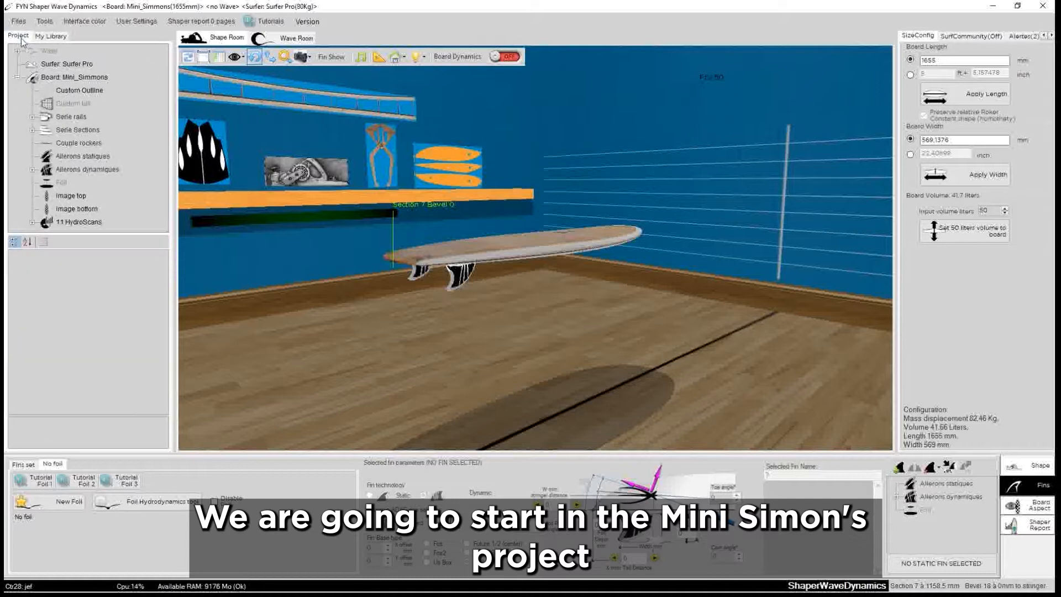
{"action": "left_click", "coordinate": [71, 78]}
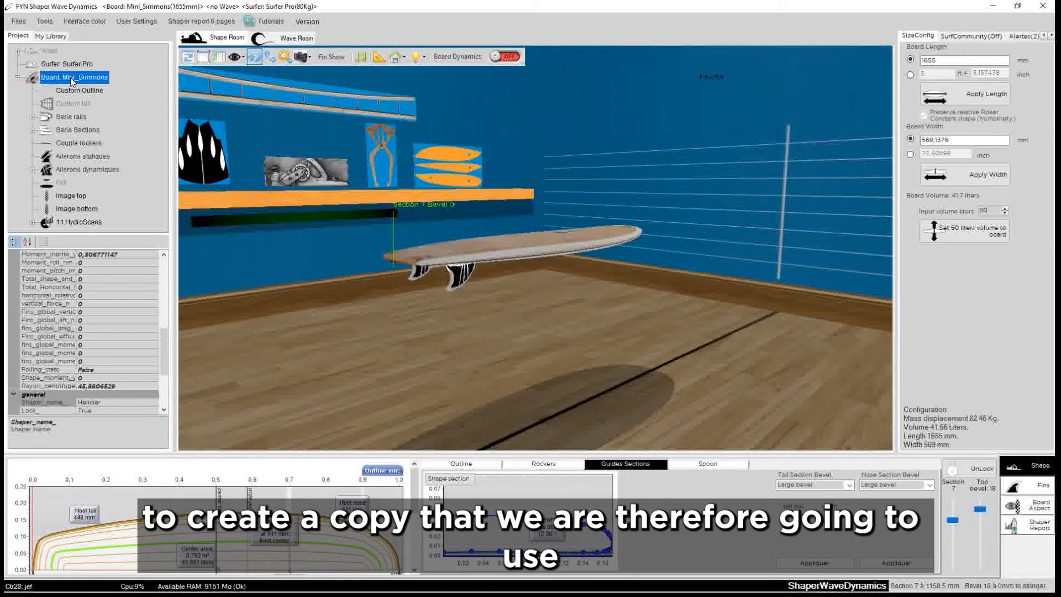
{"action": "right_click", "coordinate": [71, 82]}
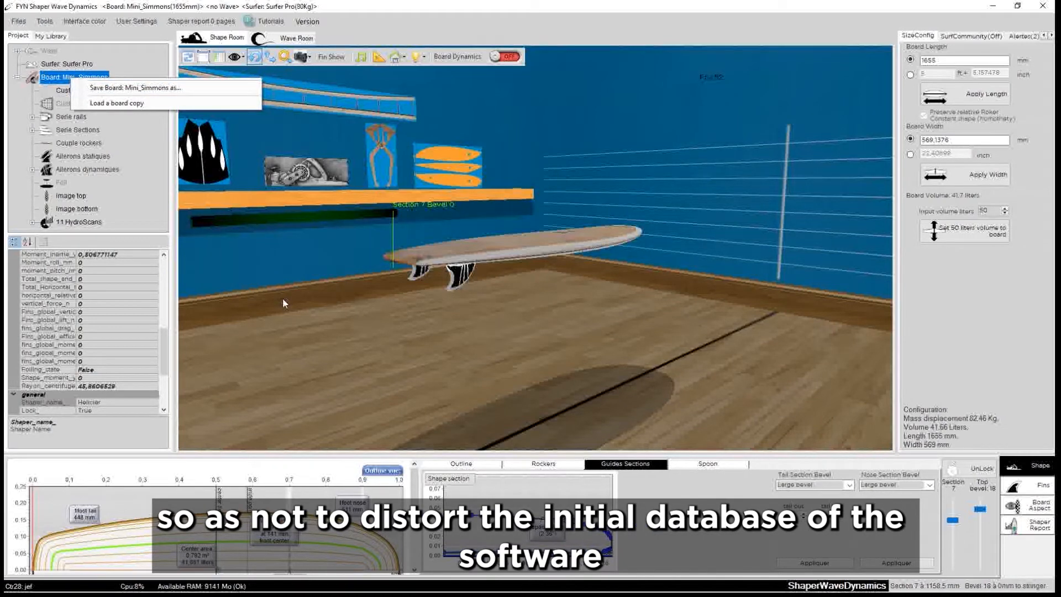
{"action": "left_click", "coordinate": [109, 89]}
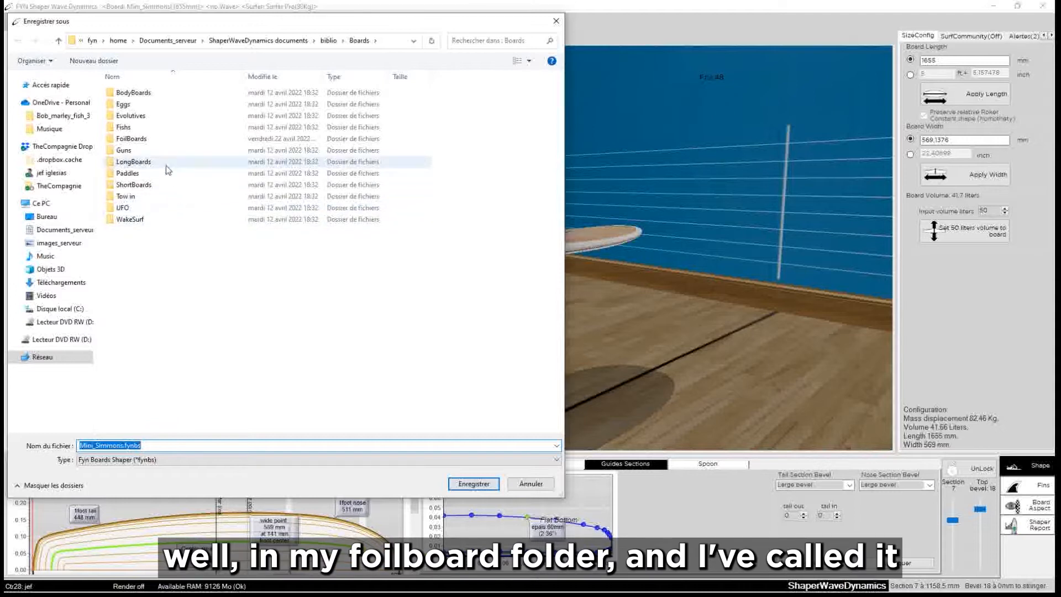
{"action": "left_click", "coordinate": [138, 140]}
{"action": "double_click", "coordinate": [138, 140]}
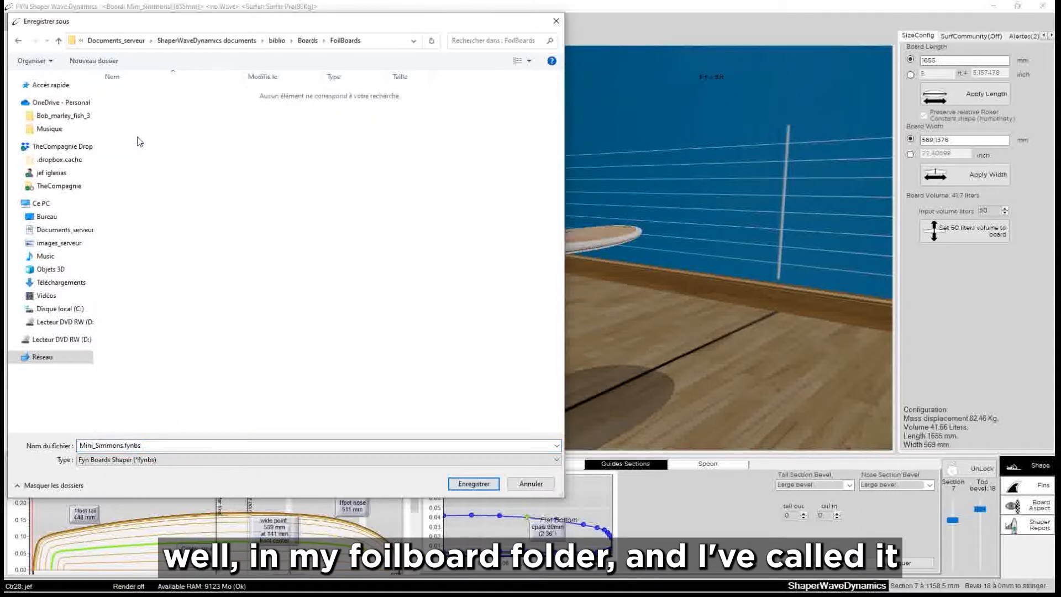
- Name the copy Mini_Simmons_foilboard.fynbs and save it together with its hydrodynamics scan
{"action": "left_click", "coordinate": [124, 446]}
{"action": "left_click", "coordinate": [124, 446]}
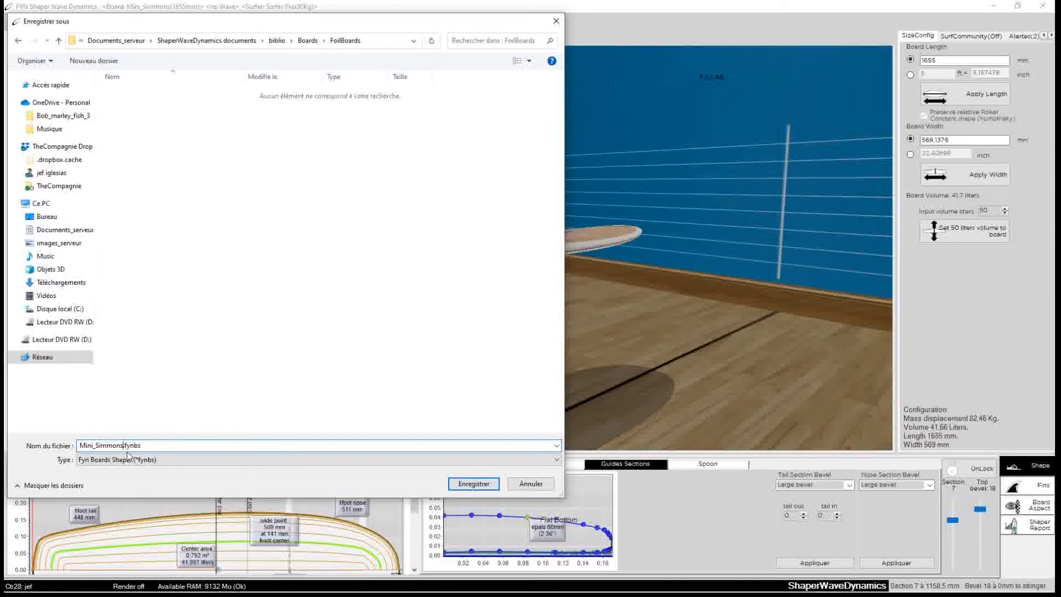
{"action": "type", "text": "_"}
{"action": "type", "text": "foilboard"}
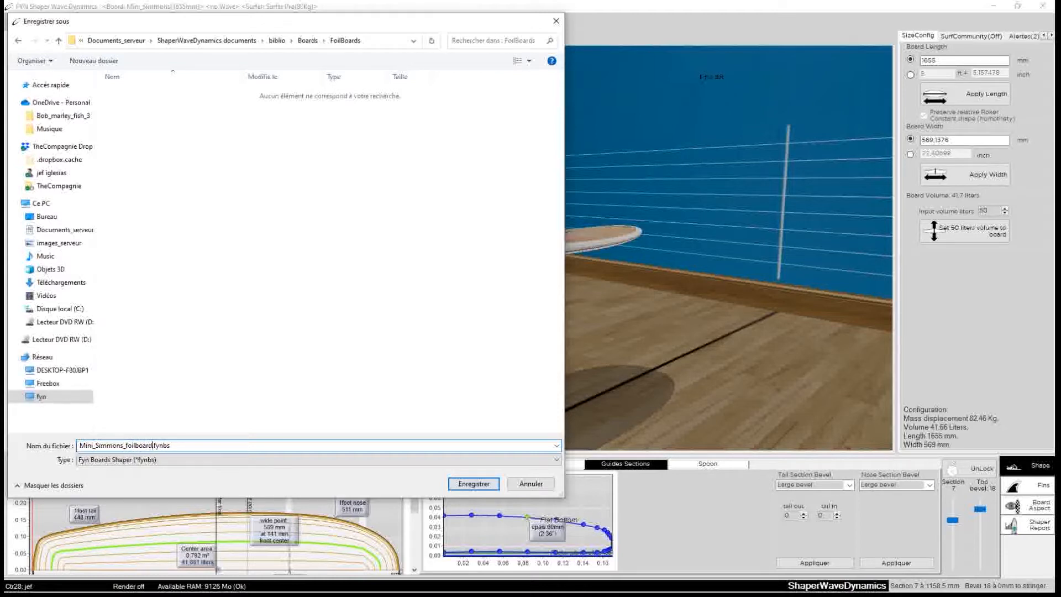
{"action": "left_click", "coordinate": [482, 485]}
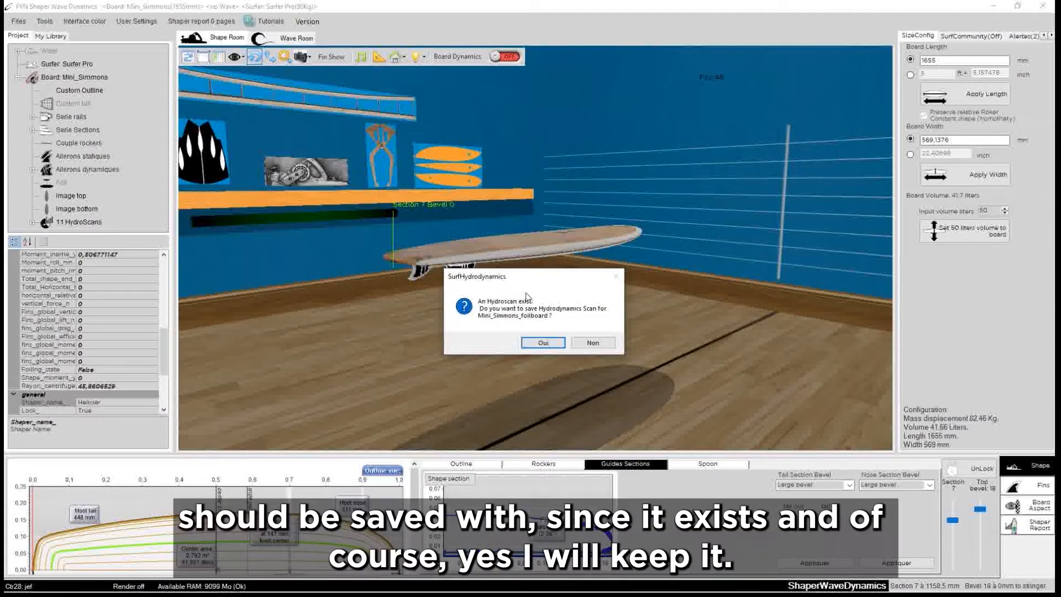
{"action": "left_click_drag", "start_coordinate": [529, 278], "coordinate": [435, 290]}
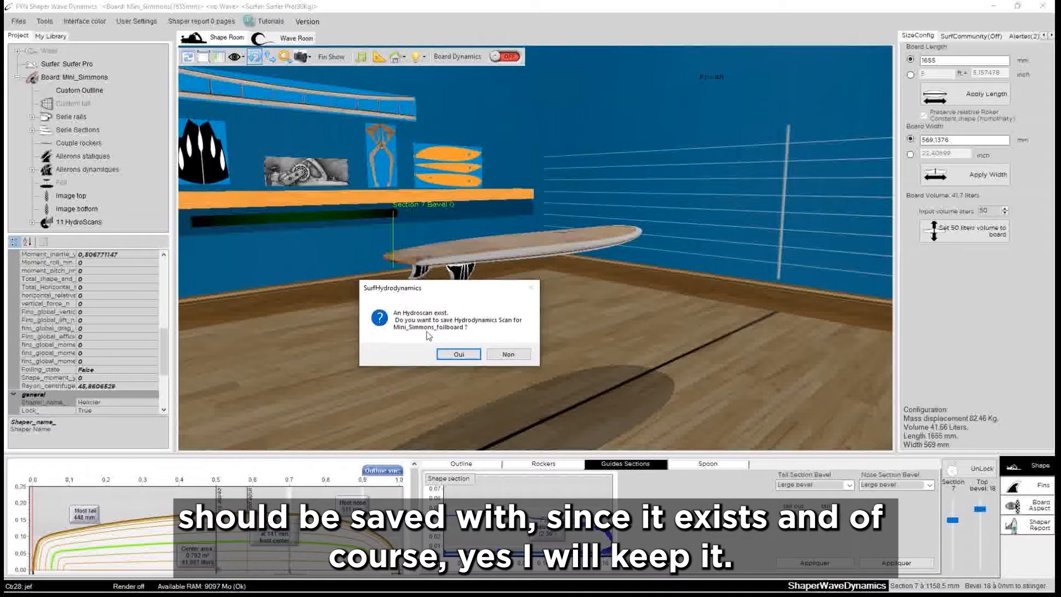
{"action": "left_click", "coordinate": [460, 354]}
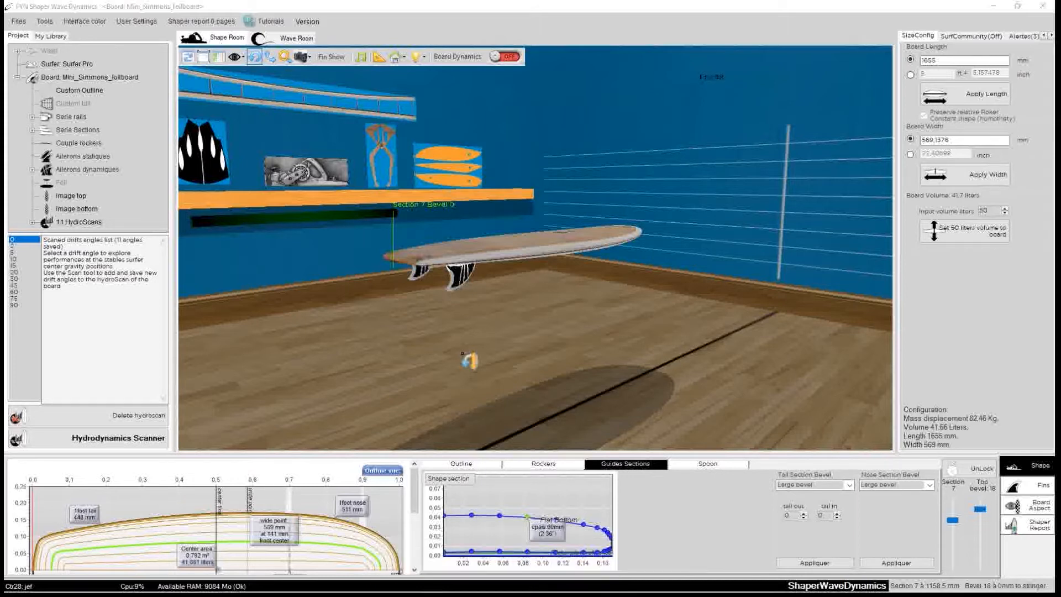
- Check the library's FoilBoards folder for the saved board copy and return to the board in the project
{"action": "left_click_drag", "start_coordinate": [310, 287], "coordinate": [496, 354]}
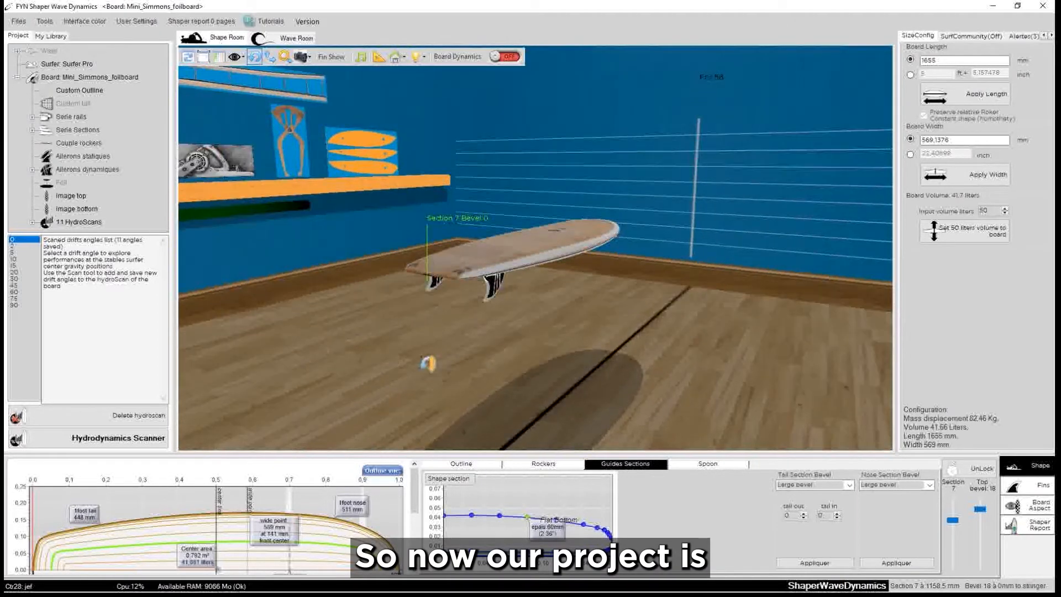
{"action": "left_click", "coordinate": [74, 78]}
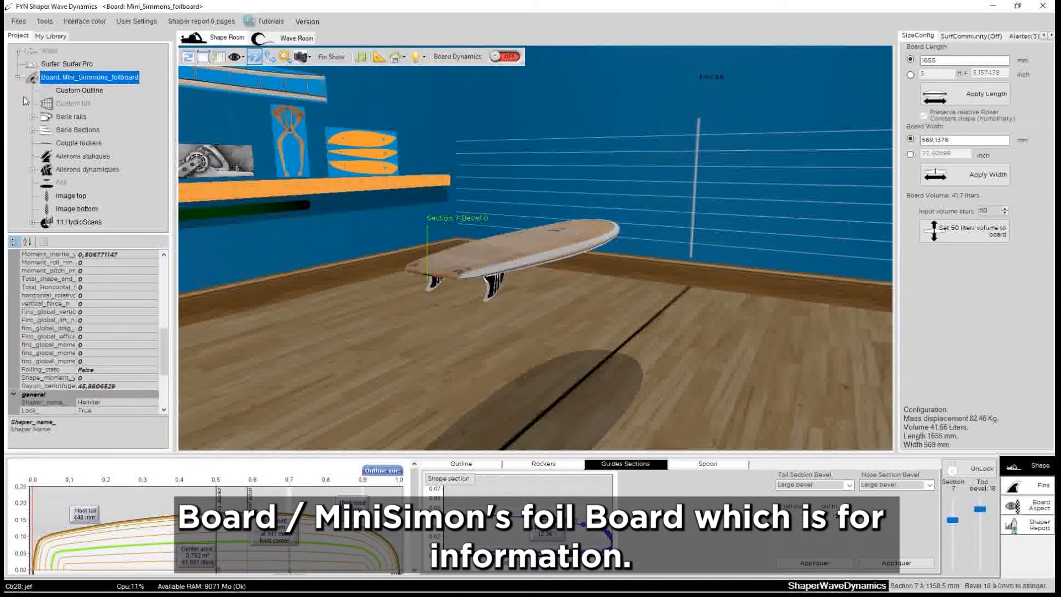
{"action": "left_click", "coordinate": [55, 36]}
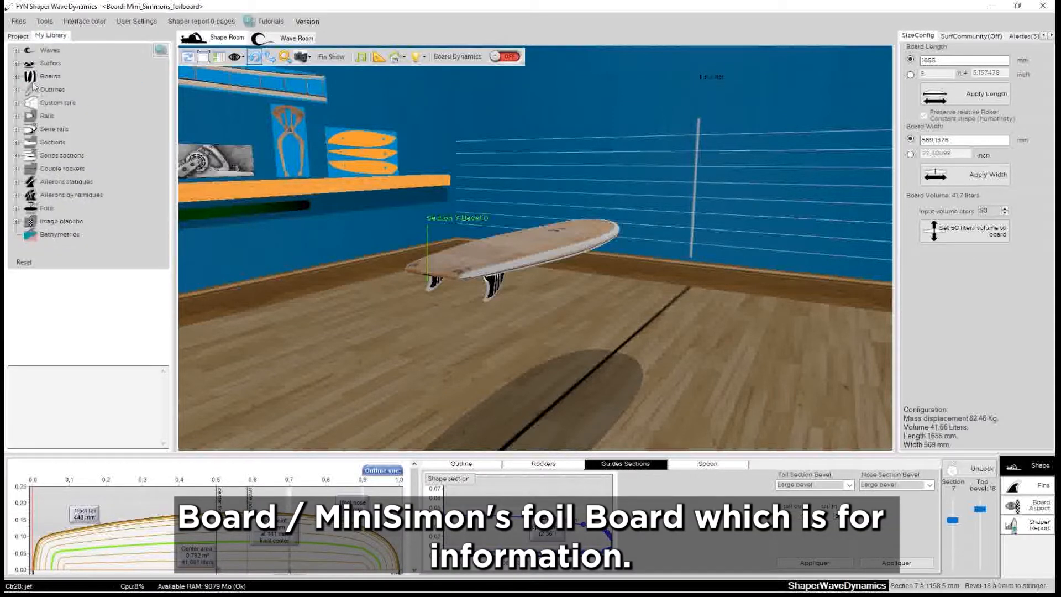
{"action": "left_click", "coordinate": [18, 77]}
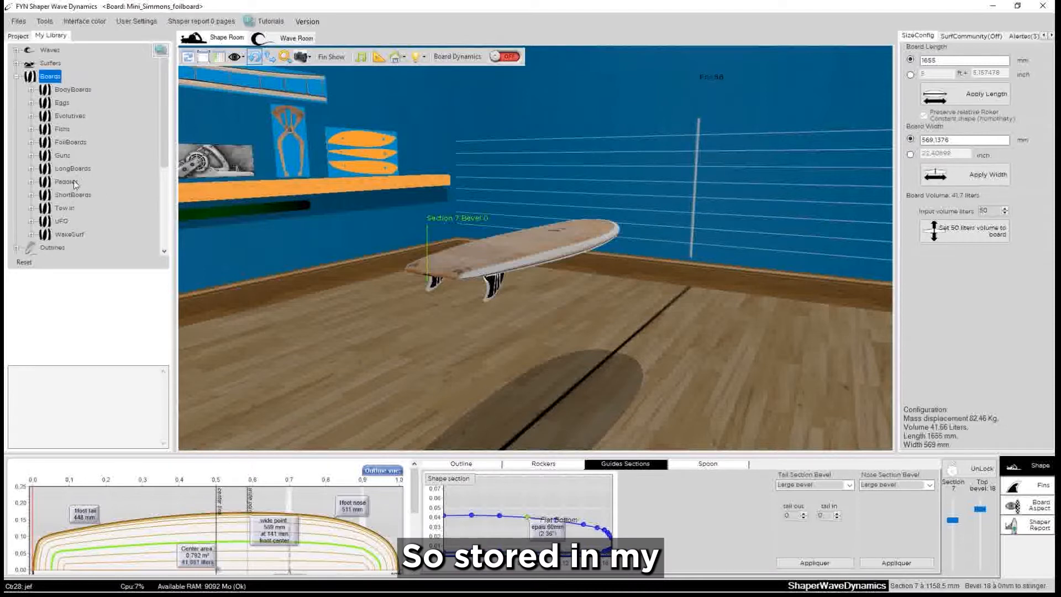
{"action": "left_click", "coordinate": [35, 143]}
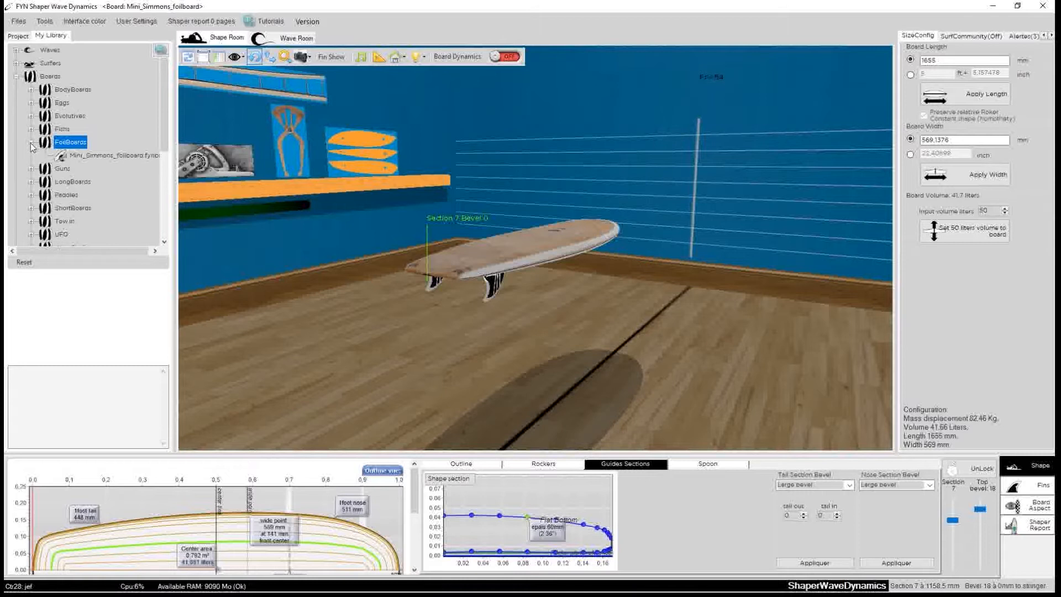
{"action": "left_click", "coordinate": [18, 37]}
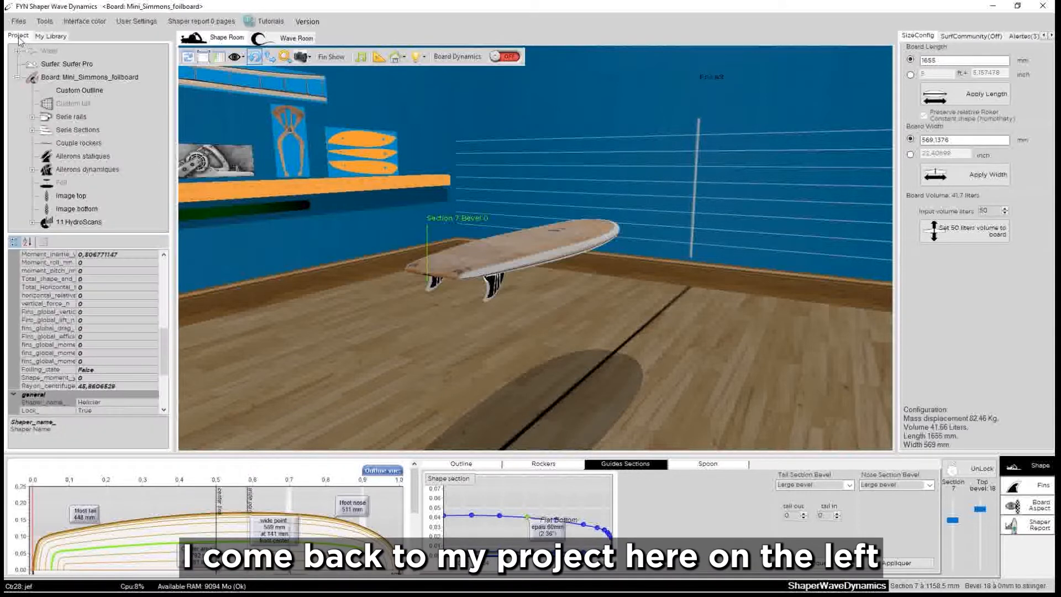
{"action": "left_click", "coordinate": [75, 81]}
- Set the board's volume to 50 liters
{"action": "mouse_move", "coordinate": [429, 357]}
{"action": "left_mouse_down"}
{"action": "mouse_move", "coordinate": [511, 371]}
{"action": "mouse_move", "coordinate": [485, 348]}
{"action": "mouse_move", "coordinate": [431, 355]}
{"action": "left_mouse_up"}
{"action": "mouse_move", "coordinate": [652, 350]}
{"action": "left_mouse_down"}
{"action": "mouse_move", "coordinate": [438, 389]}
{"action": "mouse_move", "coordinate": [505, 301]}
{"action": "mouse_move", "coordinate": [597, 301]}
{"action": "mouse_move", "coordinate": [565, 347]}
{"action": "mouse_move", "coordinate": [711, 398]}
{"action": "mouse_move", "coordinate": [512, 254]}
{"action": "left_mouse_up"}
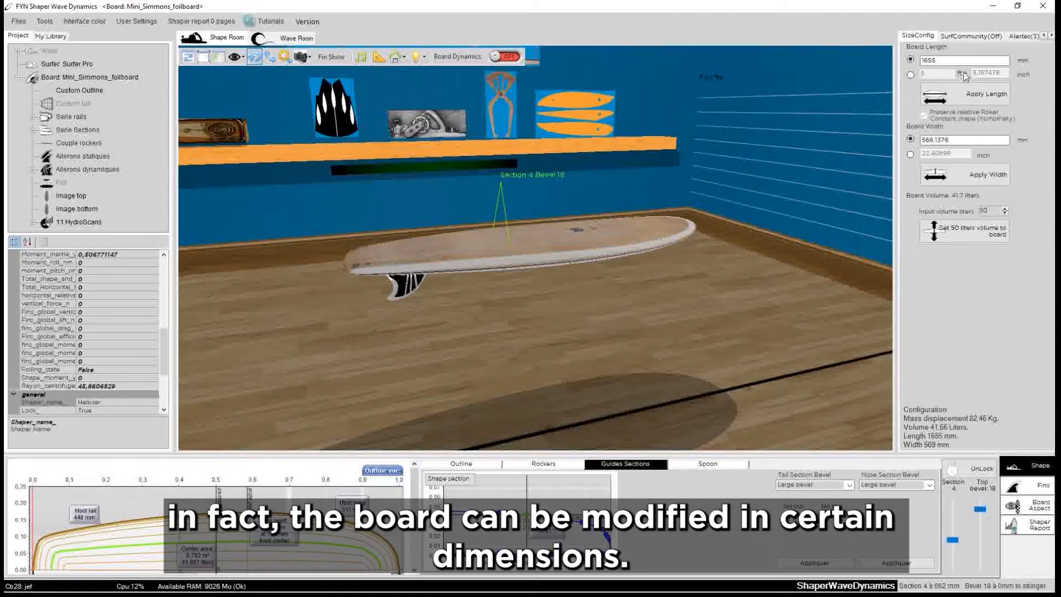
{"action": "left_click_drag", "start_coordinate": [701, 301], "coordinate": [442, 346]}
{"action": "left_click_drag", "start_coordinate": [379, 294], "coordinate": [718, 367]}
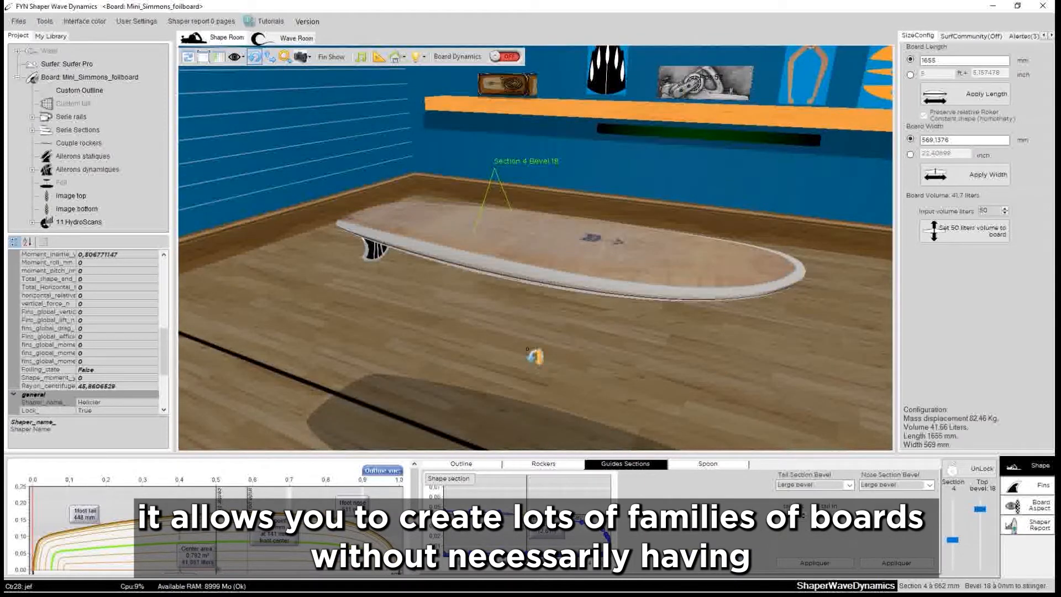
{"action": "left_click_drag", "start_coordinate": [384, 326], "coordinate": [639, 369]}
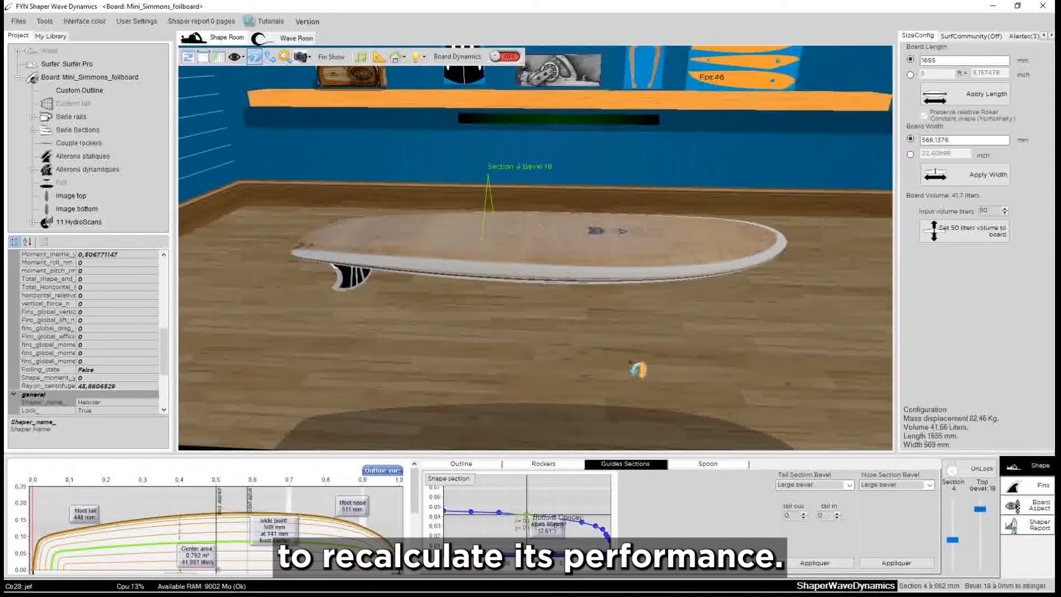
{"action": "left_click_drag", "start_coordinate": [372, 351], "coordinate": [600, 344]}
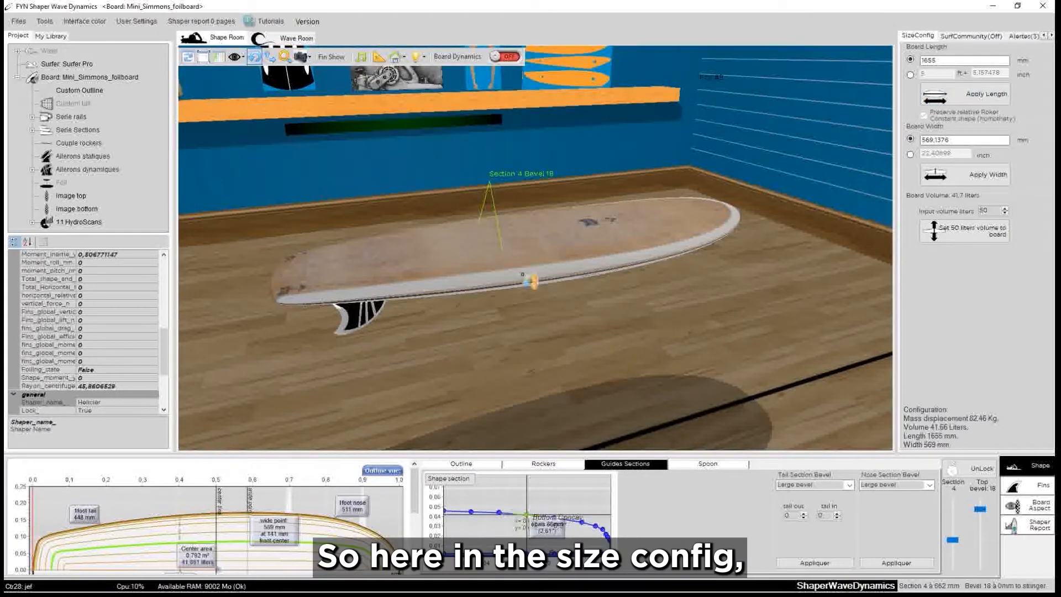
{"action": "left_click_drag", "start_coordinate": [530, 281], "coordinate": [605, 304]}
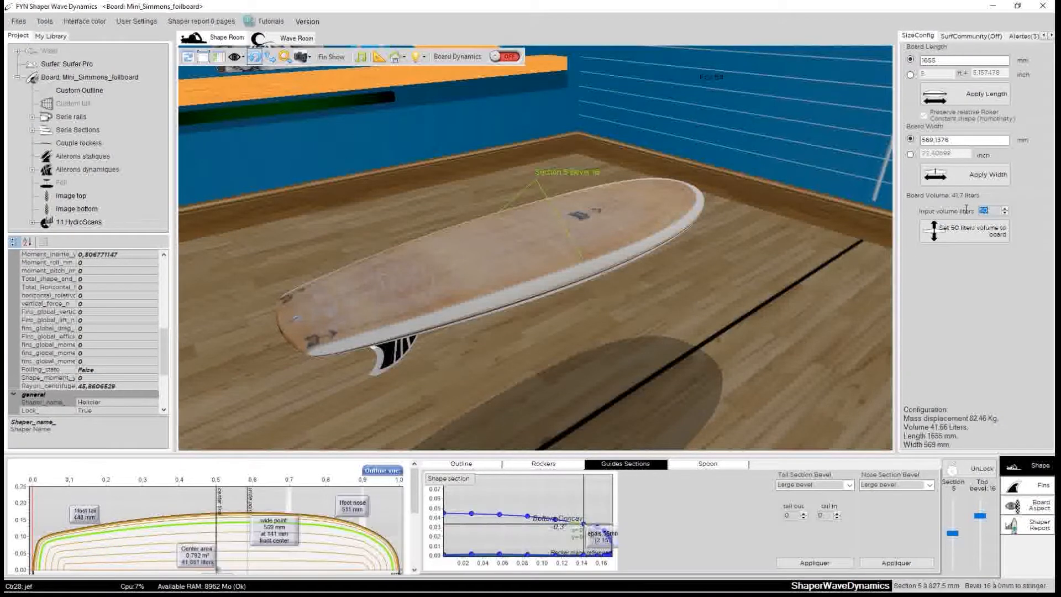
{"action": "left_click", "coordinate": [964, 231]}
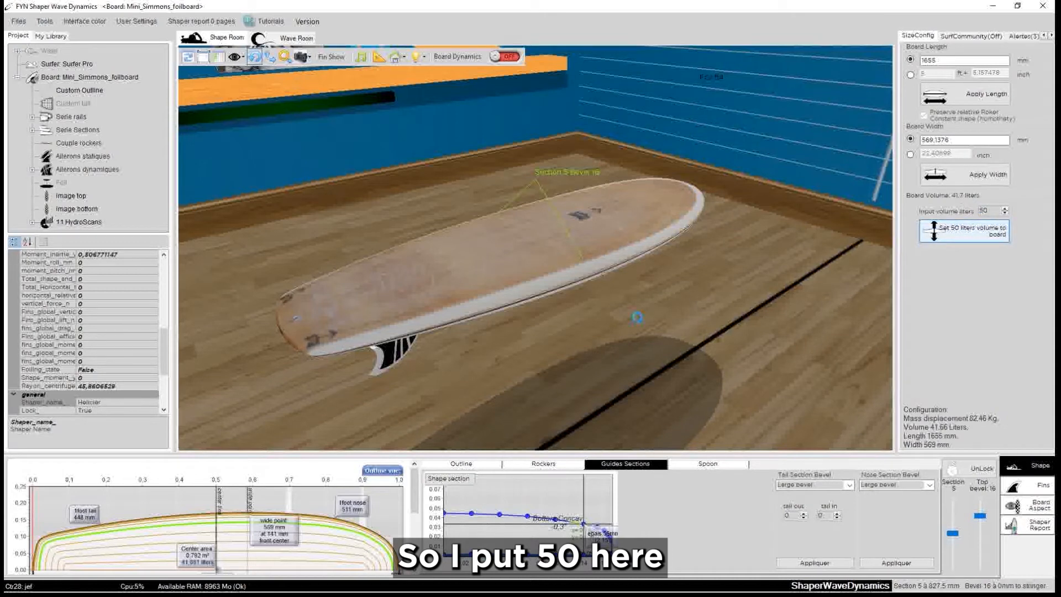
- Delete the front left and front right dynamic fins from the board
{"action": "left_click_drag", "start_coordinate": [665, 384], "coordinate": [718, 298]}
{"action": "left_click_drag", "start_coordinate": [509, 379], "coordinate": [411, 302]}
{"action": "left_click", "coordinate": [410, 298]}
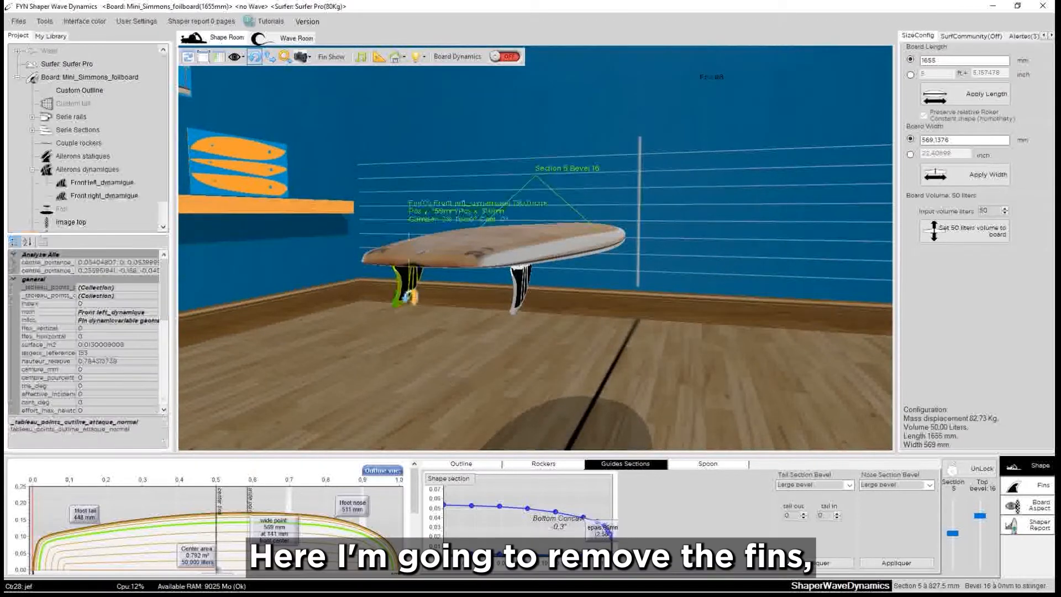
{"action": "right_click", "coordinate": [402, 289]}
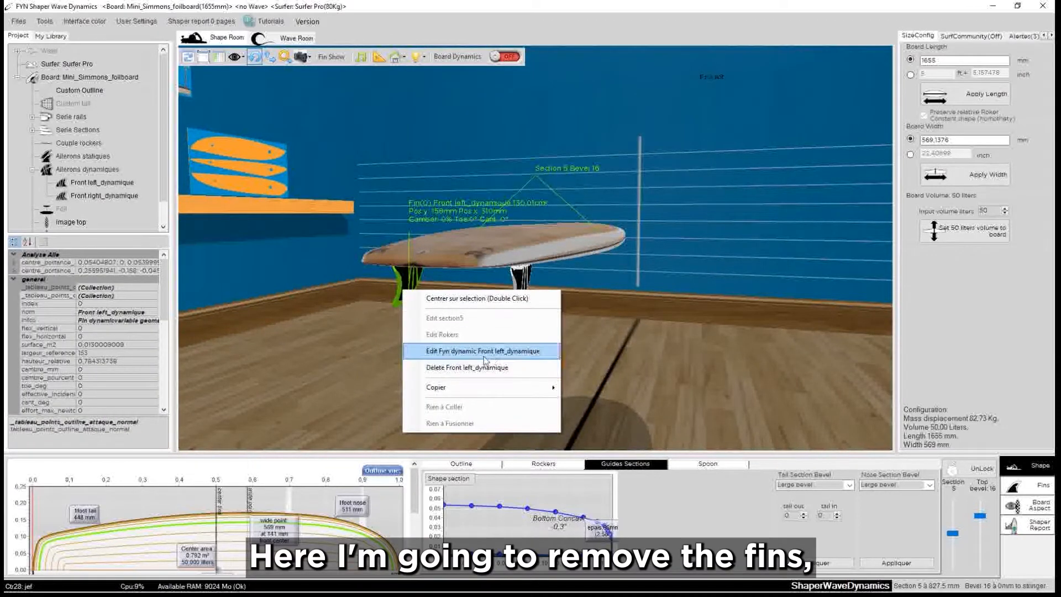
{"action": "left_click", "coordinate": [443, 368]}
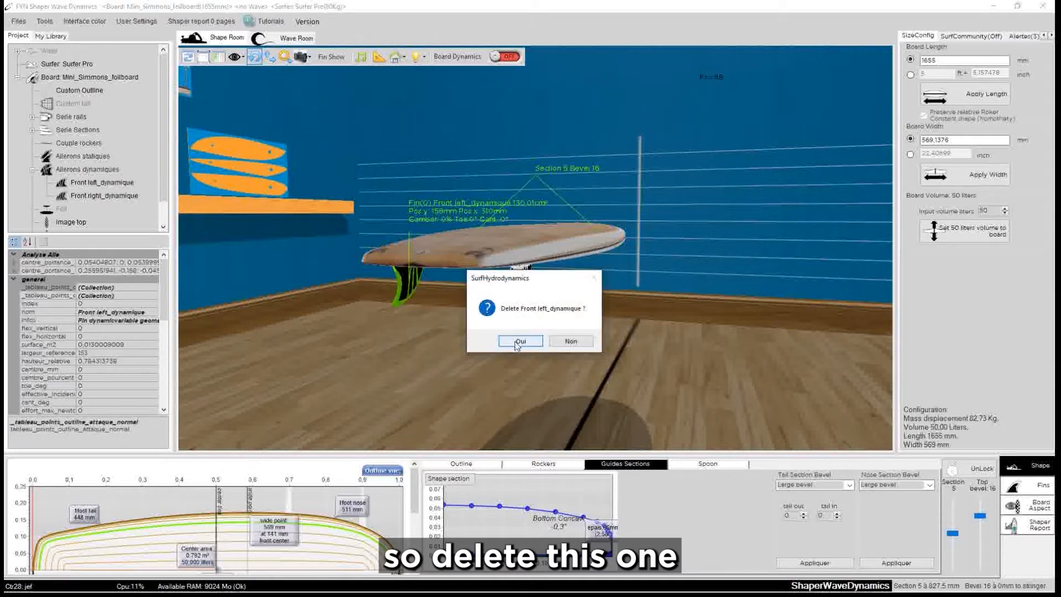
{"action": "left_click", "coordinate": [518, 341]}
{"action": "left_click", "coordinate": [522, 299]}
{"action": "right_click", "coordinate": [524, 298]}
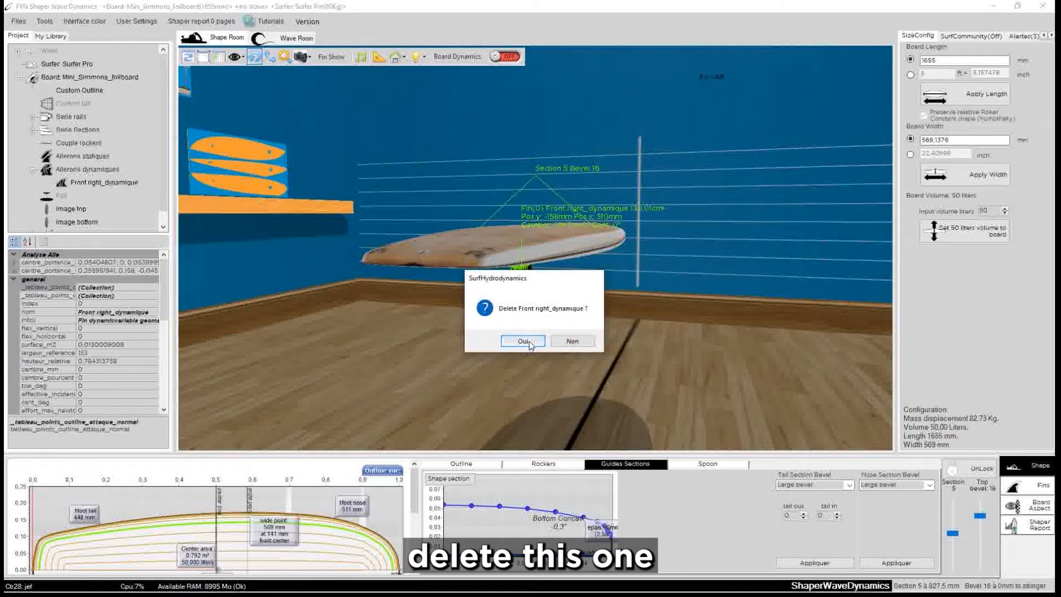
{"action": "left_click", "coordinate": [523, 341]}
- Add a new static standard fin to the underside of the board
{"action": "left_click_drag", "start_coordinate": [569, 348], "coordinate": [519, 309]}
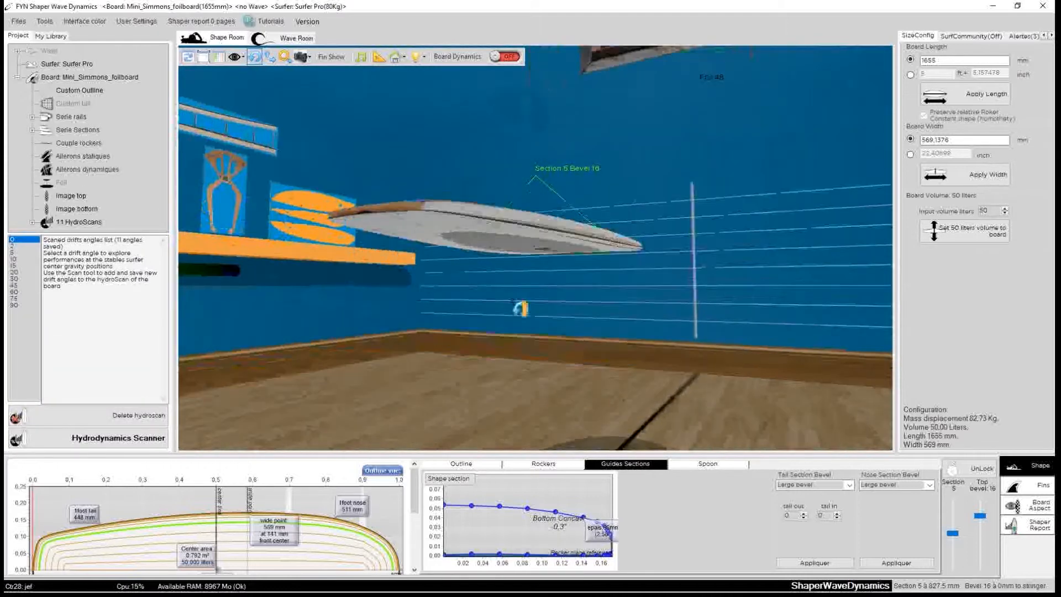
{"action": "left_click", "coordinate": [472, 240]}
{"action": "scroll", "coordinate": [816, 395], "scroll_direction": "down", "scroll_amount": 3}
{"action": "left_click_drag", "start_coordinate": [502, 183], "coordinate": [622, 187]}
{"action": "left_click", "coordinate": [569, 256]}
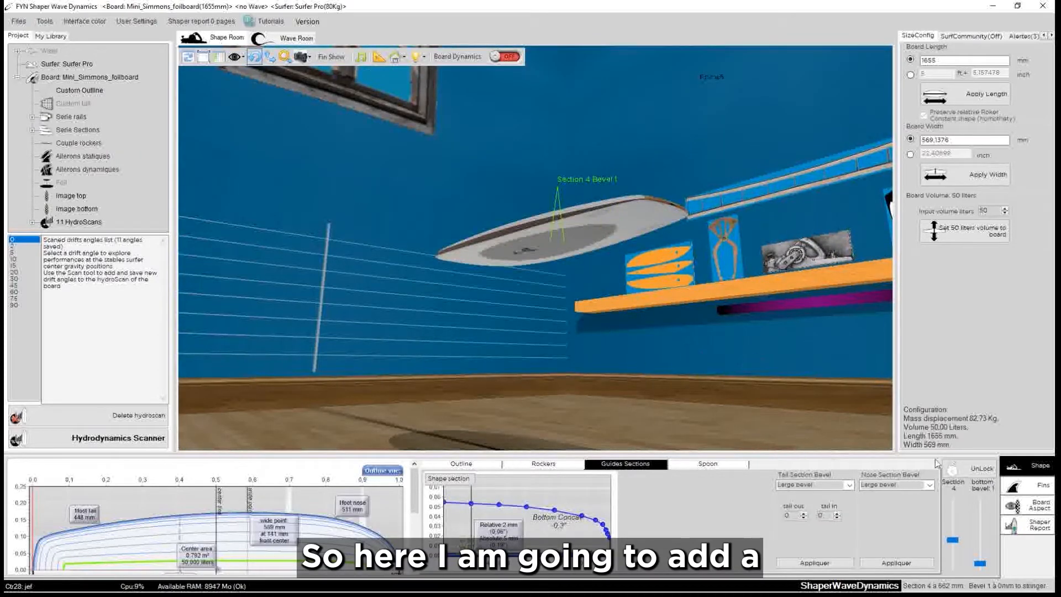
{"action": "left_click", "coordinate": [1026, 489]}
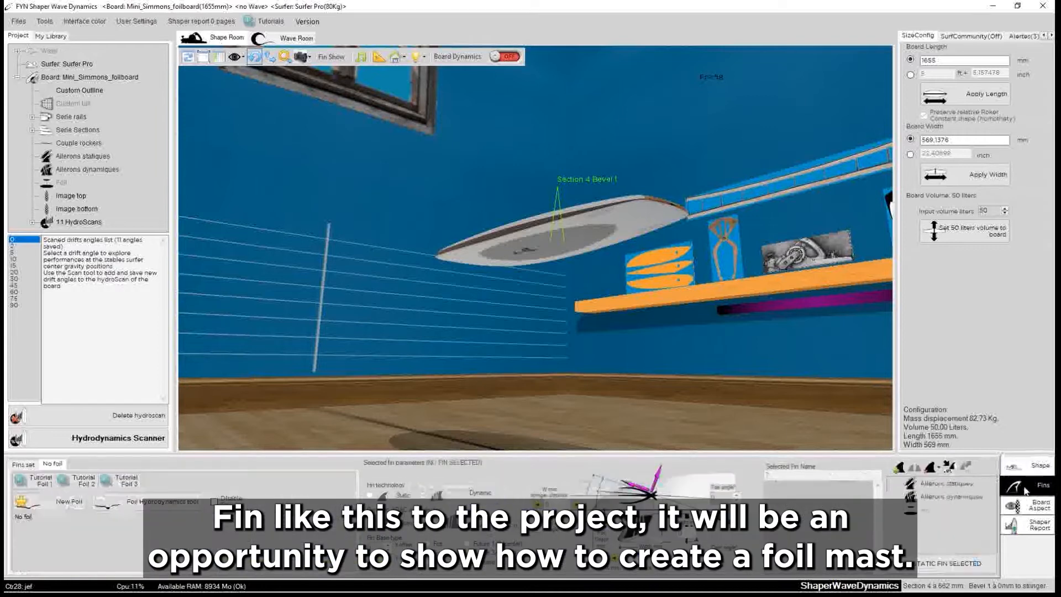
{"action": "left_click_drag", "start_coordinate": [348, 207], "coordinate": [702, 359]}
{"action": "left_click_drag", "start_coordinate": [414, 173], "coordinate": [517, 381]}
{"action": "left_click_drag", "start_coordinate": [419, 196], "coordinate": [652, 365]}
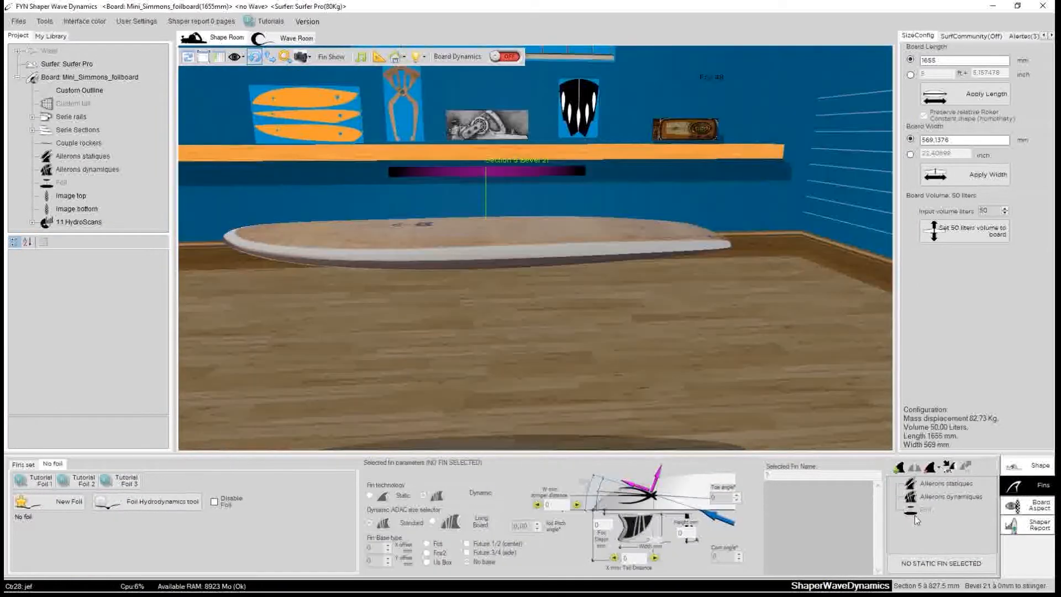
{"action": "left_click", "coordinate": [899, 467]}
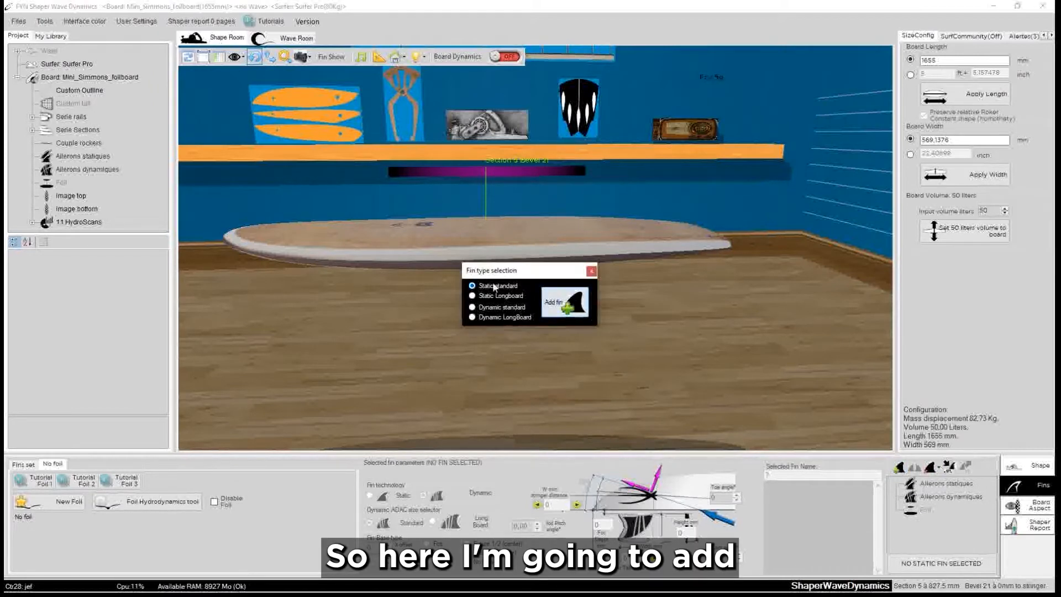
{"action": "left_click", "coordinate": [559, 303]}
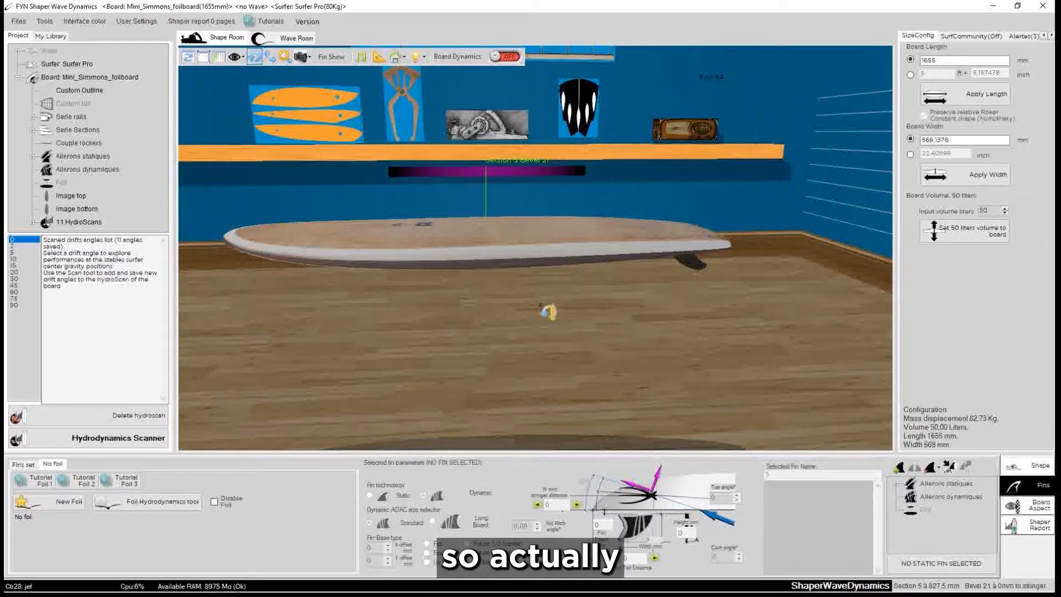
- Select the new Single_statique fin under the tail and open its outline for editing
{"action": "left_click_drag", "start_coordinate": [514, 350], "coordinate": [749, 326]}
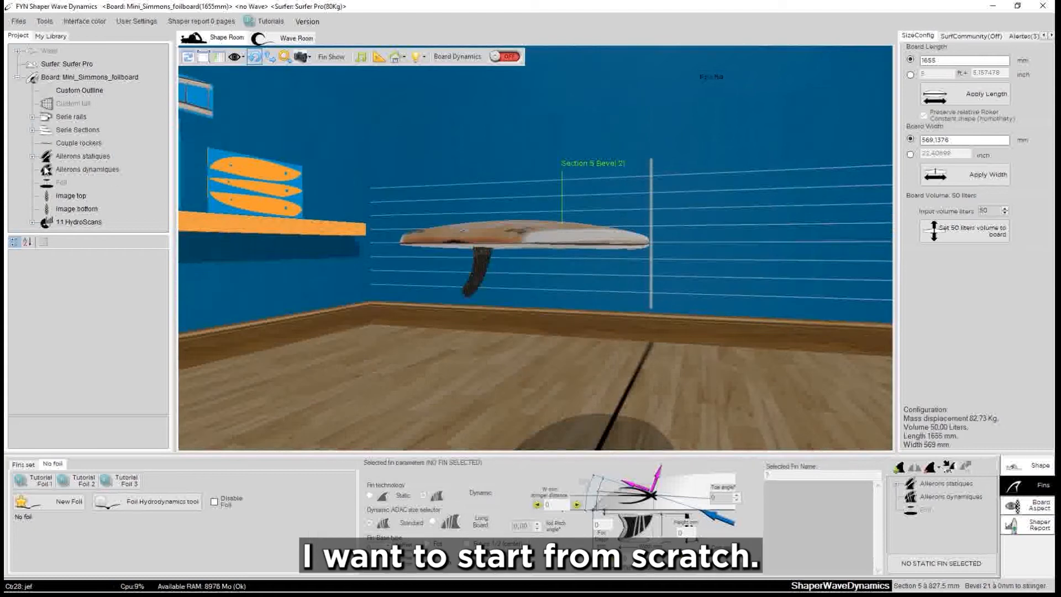
{"action": "left_click_drag", "start_coordinate": [602, 321], "coordinate": [406, 298]}
{"action": "left_click", "coordinate": [411, 295]}
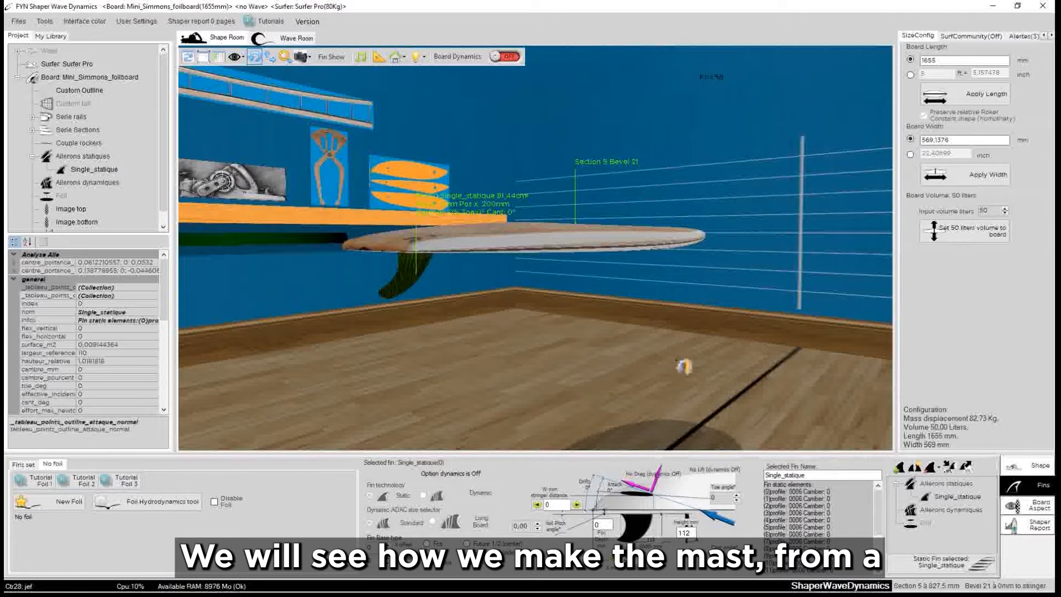
{"action": "left_click_drag", "start_coordinate": [416, 304], "coordinate": [455, 301]}
{"action": "left_click", "coordinate": [949, 561]}
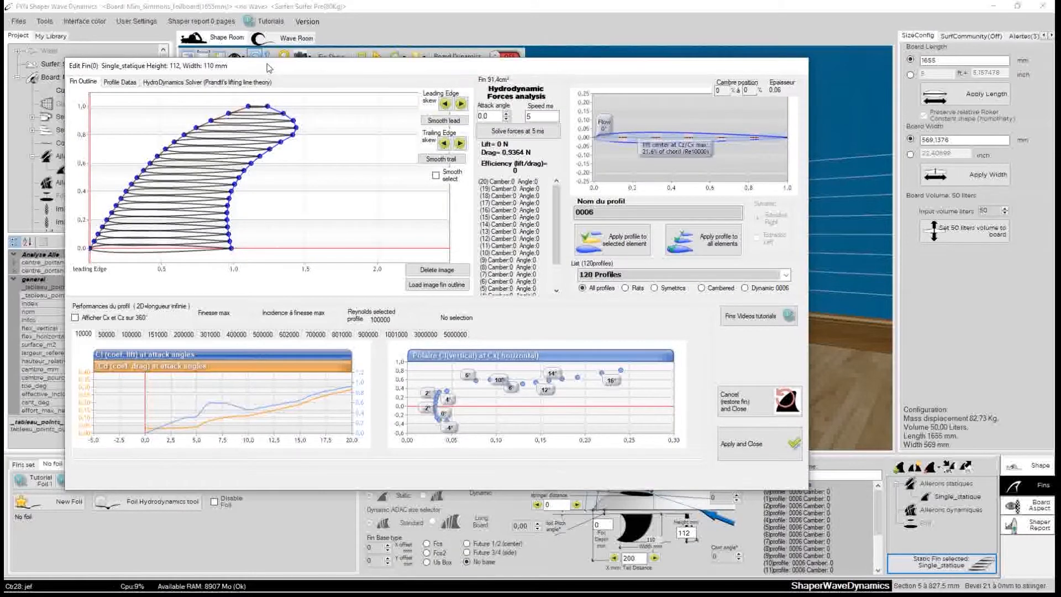
{"action": "left_click_drag", "start_coordinate": [270, 68], "coordinate": [409, 128]}
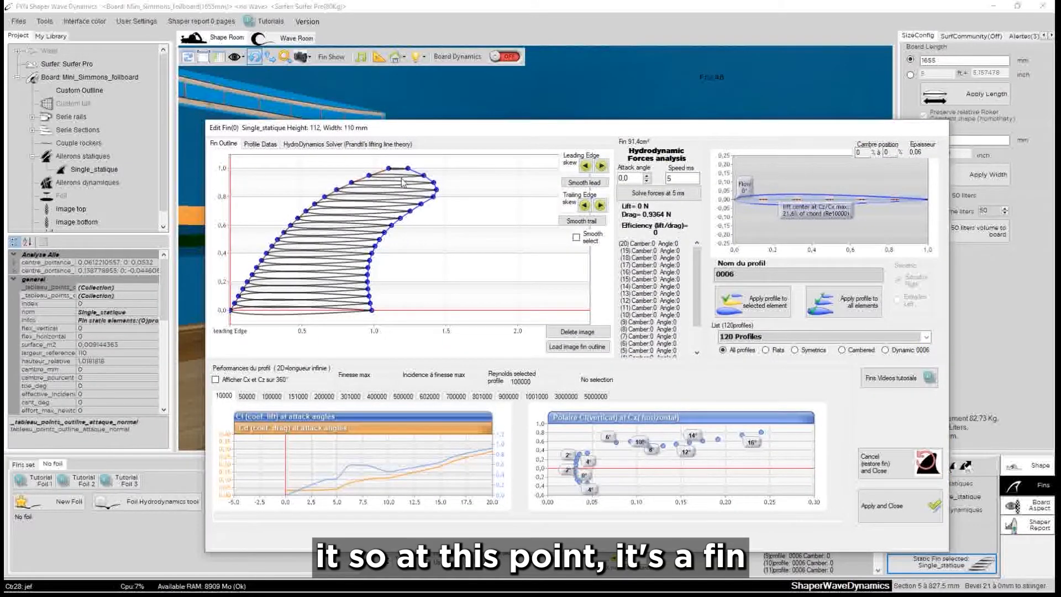
- Reshape the fin outline into an elongated rectangle by aligning the leading-edge points at zero and pulling in the trailing edge to about 20 mm width
{"action": "left_click", "coordinate": [387, 169]}
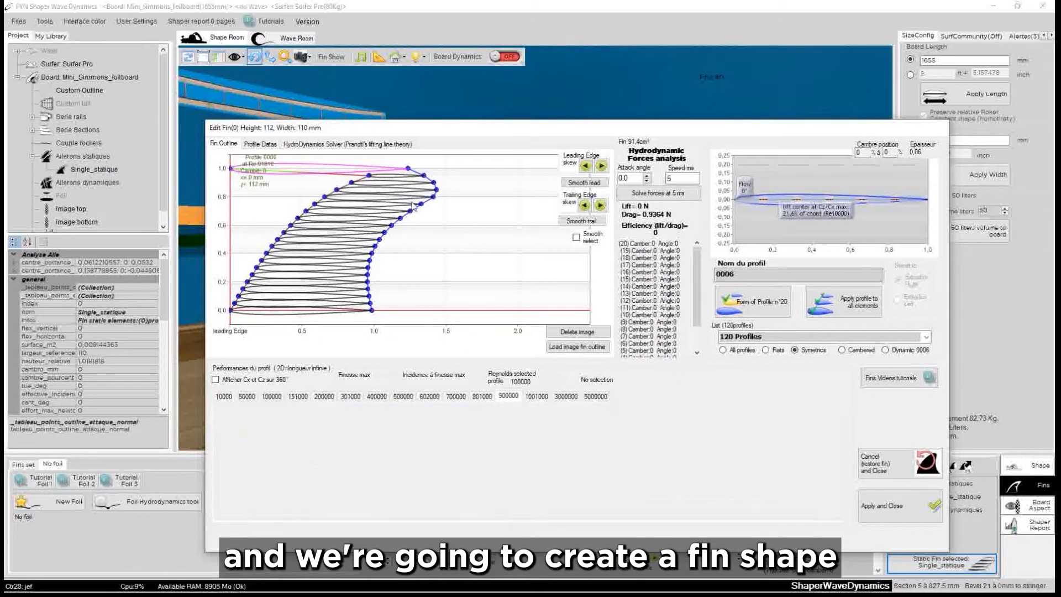
{"action": "left_click", "coordinate": [355, 185]}
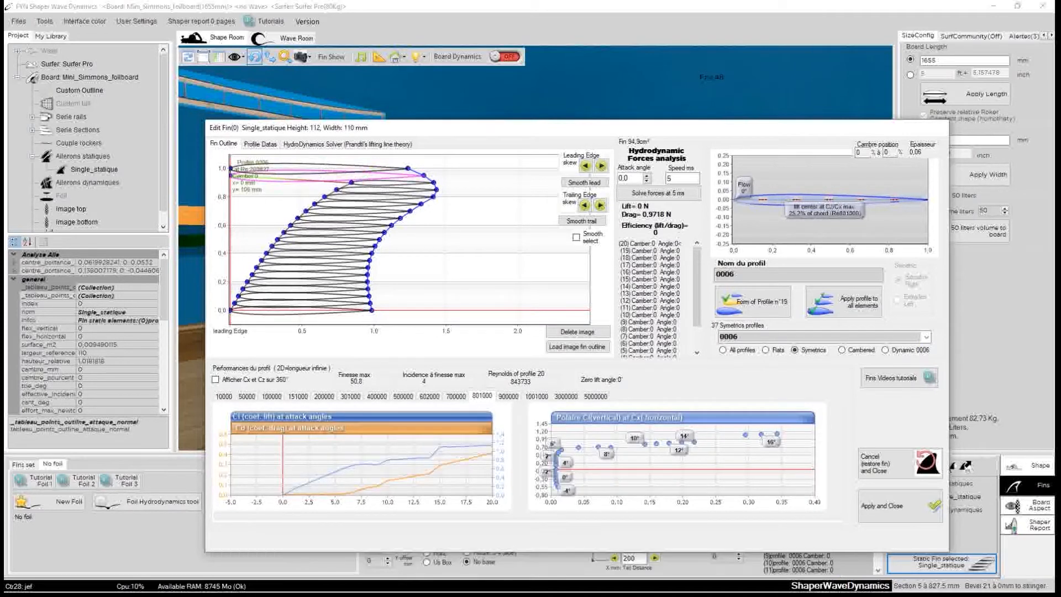
{"action": "left_click_drag", "start_coordinate": [351, 183], "coordinate": [208, 193]}
{"action": "left_click_drag", "start_coordinate": [324, 197], "coordinate": [222, 207]}
{"action": "left_click_drag", "start_coordinate": [305, 212], "coordinate": [222, 214]}
{"action": "left_click_drag", "start_coordinate": [298, 219], "coordinate": [223, 235]}
{"action": "left_click_drag", "start_coordinate": [272, 246], "coordinate": [222, 263]}
{"action": "left_click_drag", "start_coordinate": [252, 275], "coordinate": [222, 298]}
{"action": "mouse_move", "coordinate": [408, 168]}
{"action": "left_mouse_down"}
{"action": "mouse_move", "coordinate": [255, 169]}
{"action": "mouse_move", "coordinate": [256, 310]}
{"action": "left_mouse_up"}
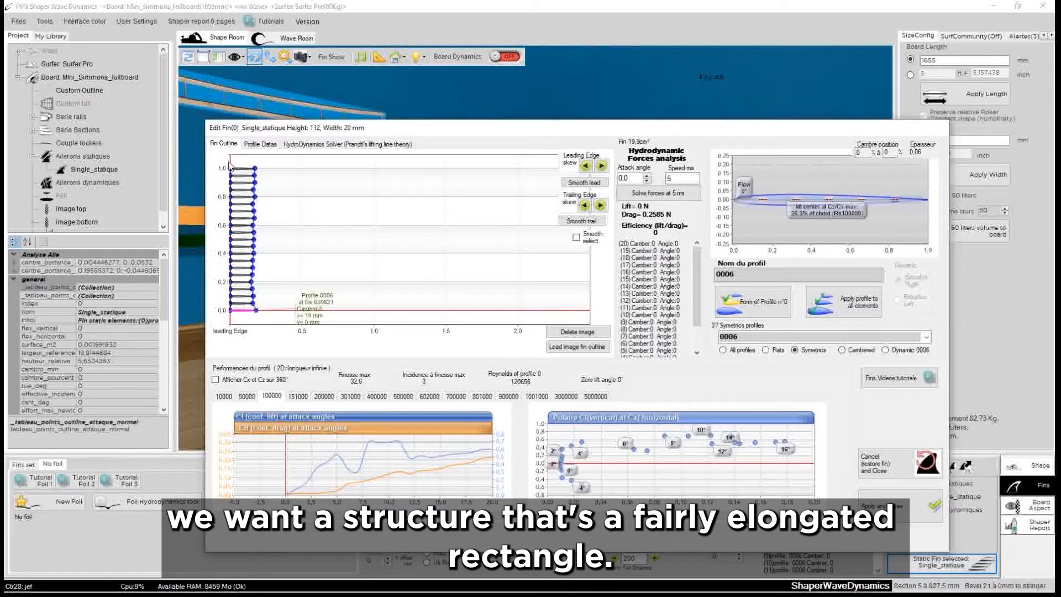
- Smooth the trailing edge, narrow the fin's base to about 18 mm, and apply the outline to the board's fin
{"action": "left_click", "coordinate": [582, 222]}
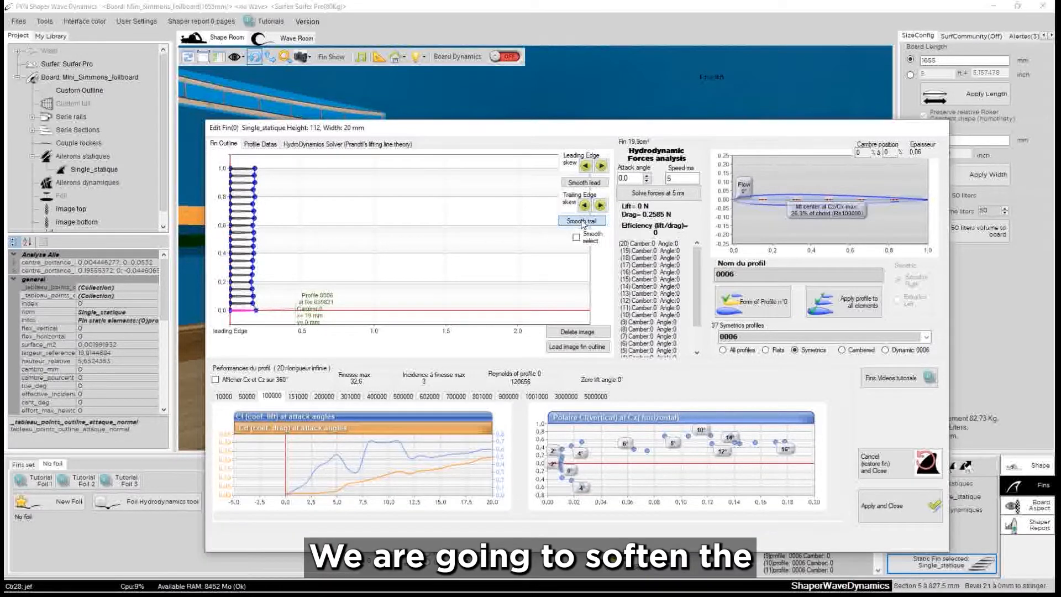
{"action": "left_click", "coordinate": [582, 221]}
{"action": "left_click", "coordinate": [582, 223]}
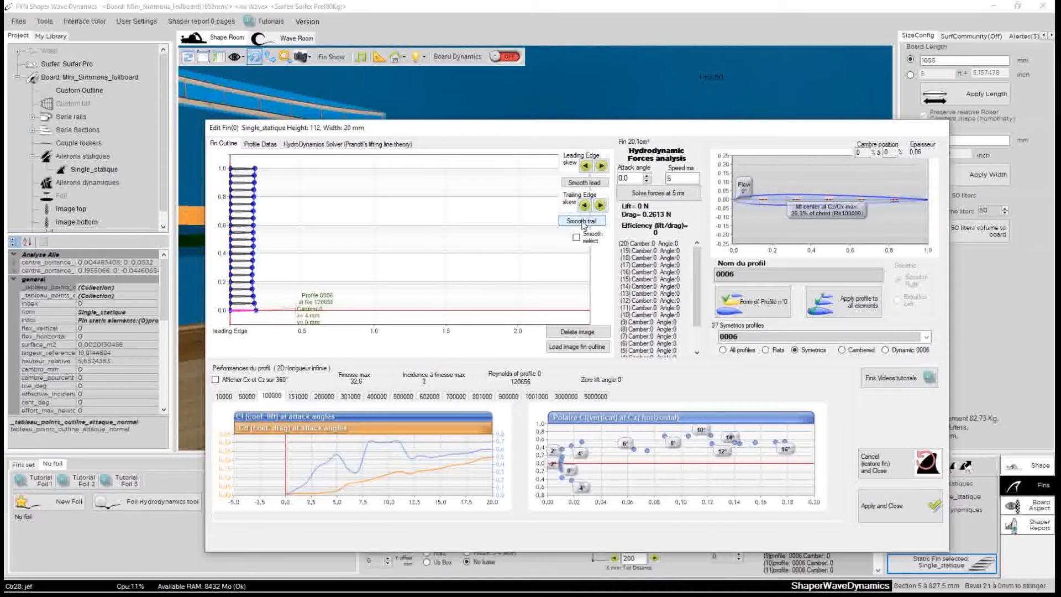
{"action": "left_click", "coordinate": [583, 223]}
{"action": "left_click", "coordinate": [582, 223]}
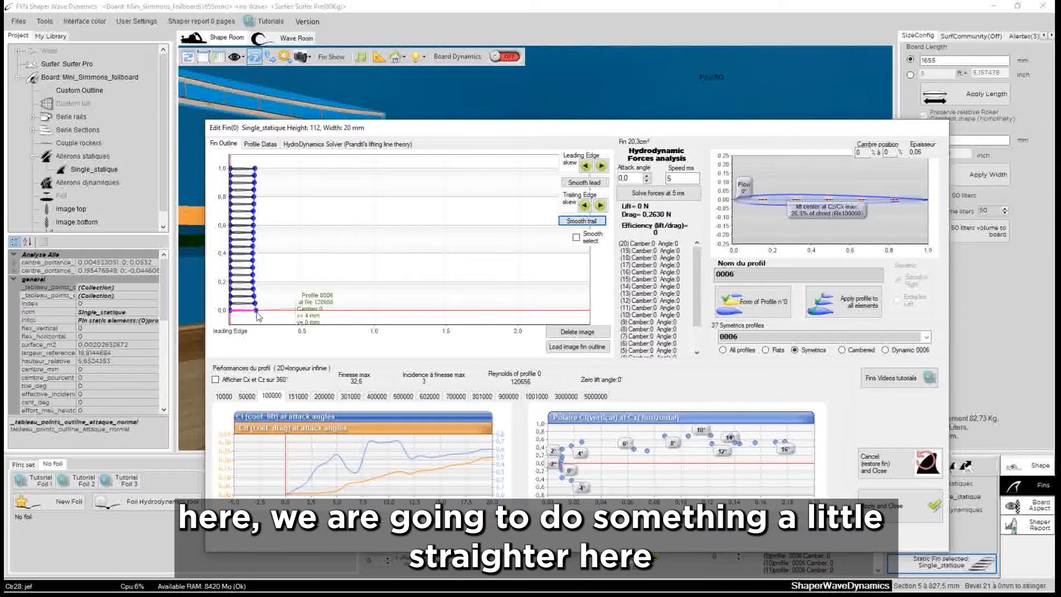
{"action": "left_click_drag", "start_coordinate": [256, 311], "coordinate": [254, 308]}
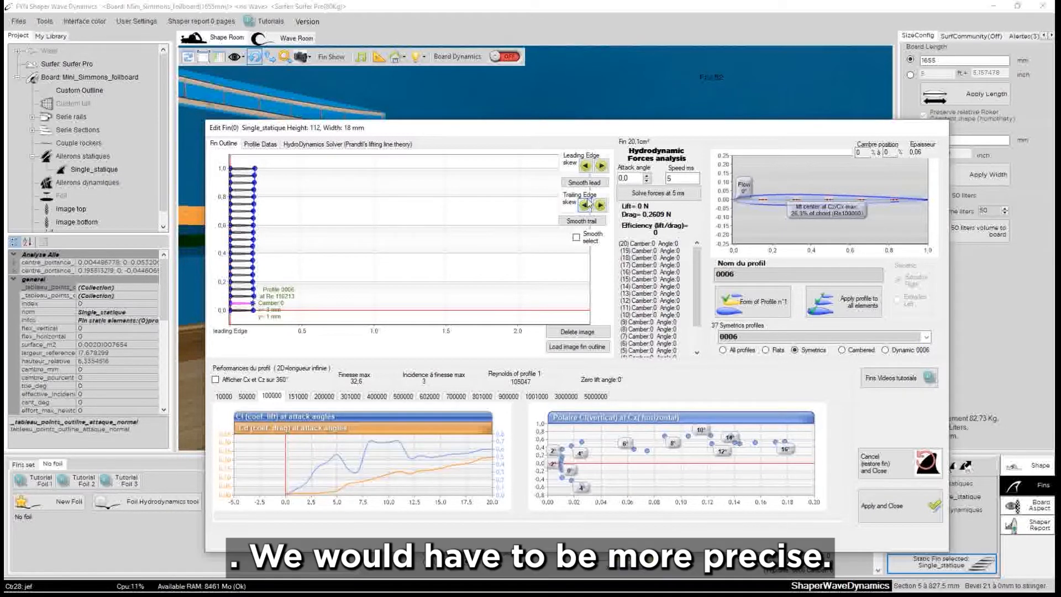
{"action": "left_click", "coordinate": [582, 221]}
{"action": "left_click", "coordinate": [582, 222]}
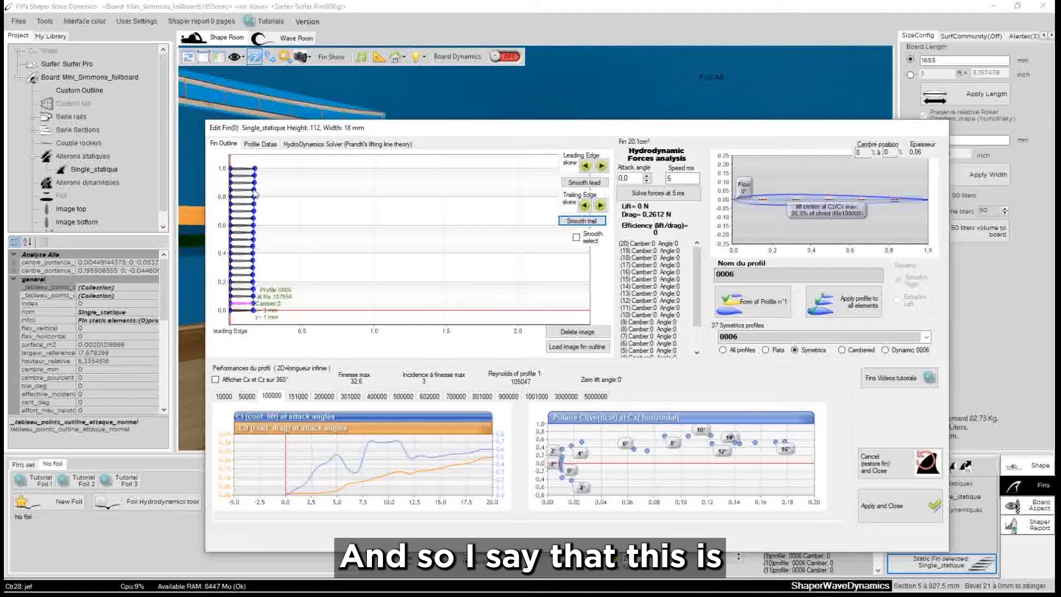
{"action": "left_click_drag", "start_coordinate": [396, 132], "coordinate": [434, 107]}
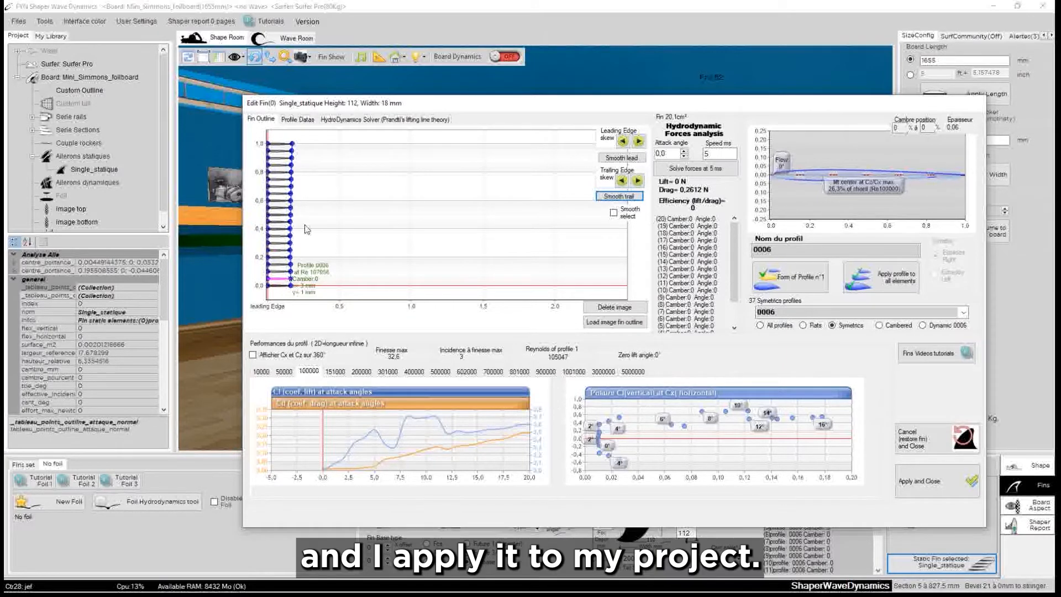
{"action": "left_click", "coordinate": [917, 488]}
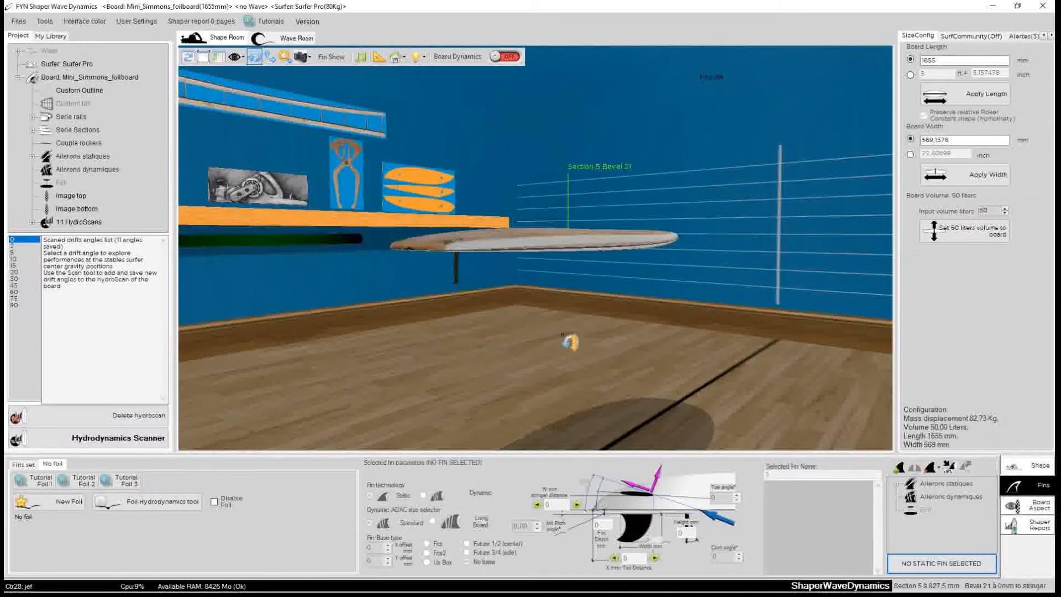
- Set the height of the Single_statique mast fin to 700 mm
{"action": "left_click_drag", "start_coordinate": [569, 316], "coordinate": [739, 325]}
{"action": "left_click", "coordinate": [684, 293]}
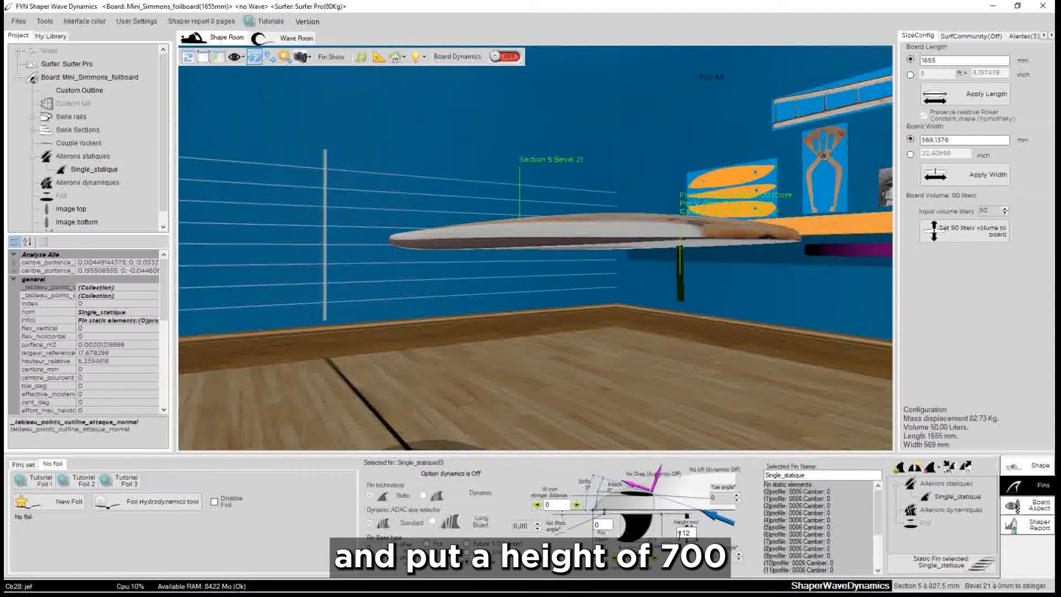
{"action": "left_click_drag", "start_coordinate": [688, 533], "coordinate": [668, 533]}
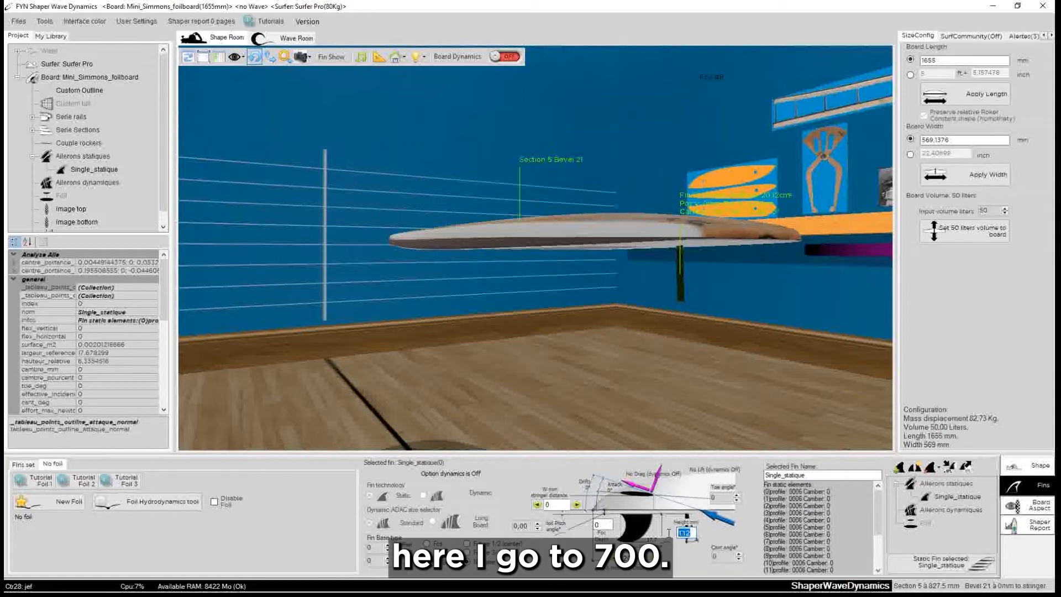
{"action": "type", "text": "7"}
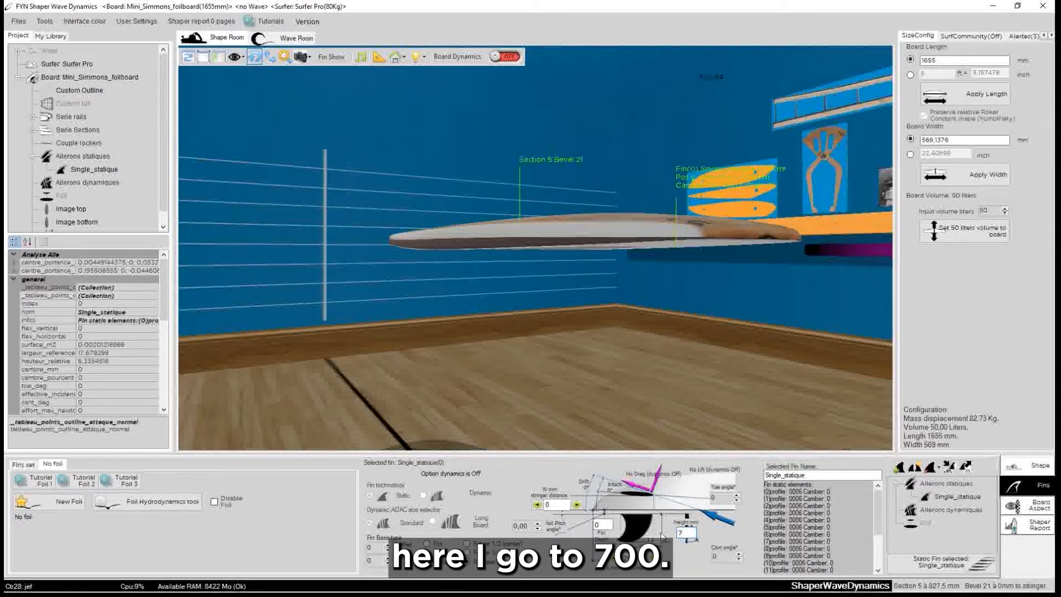
{"action": "type", "text": "00"}
{"action": "scroll", "coordinate": [586, 294], "scroll_direction": "down", "scroll_amount": 3}
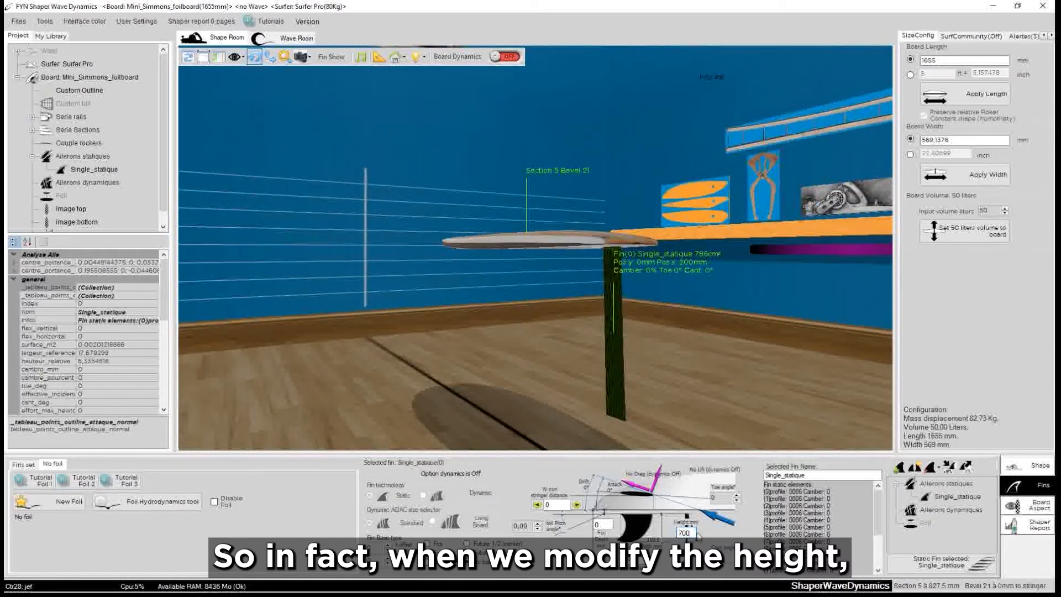
- Examine the 700 mm mast's proportions beneath the board from both sides
{"action": "left_click_drag", "start_coordinate": [528, 325], "coordinate": [743, 351]}
{"action": "left_click_drag", "start_coordinate": [651, 353], "coordinate": [613, 312]}
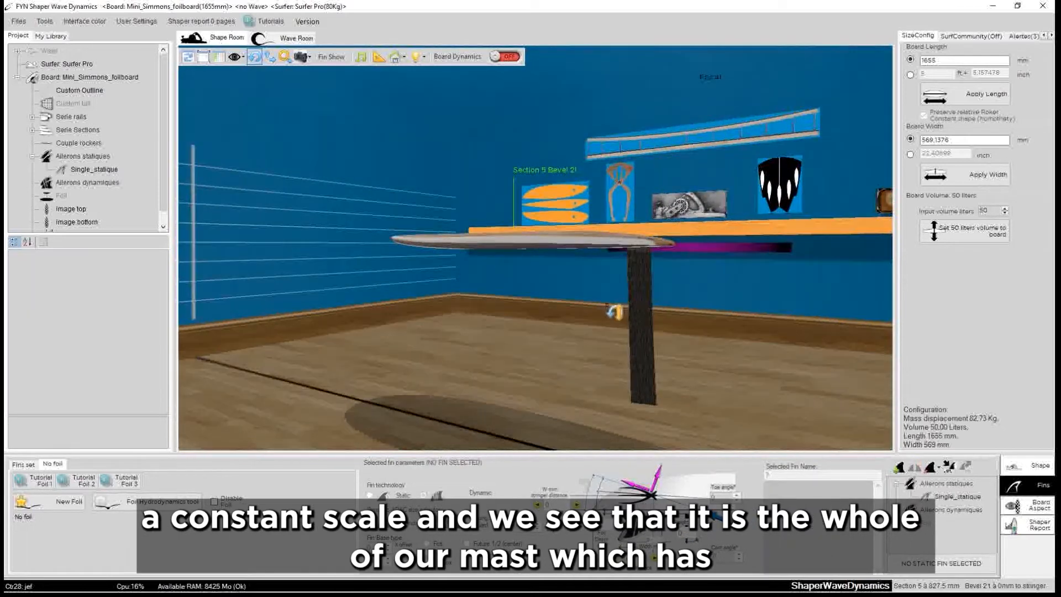
{"action": "left_click", "coordinate": [645, 314]}
{"action": "left_click_drag", "start_coordinate": [590, 357], "coordinate": [337, 372]}
{"action": "left_click_drag", "start_coordinate": [785, 344], "coordinate": [337, 345]}
{"action": "left_click", "coordinate": [459, 331]}
{"action": "left_click_drag", "start_coordinate": [662, 335], "coordinate": [619, 381]}
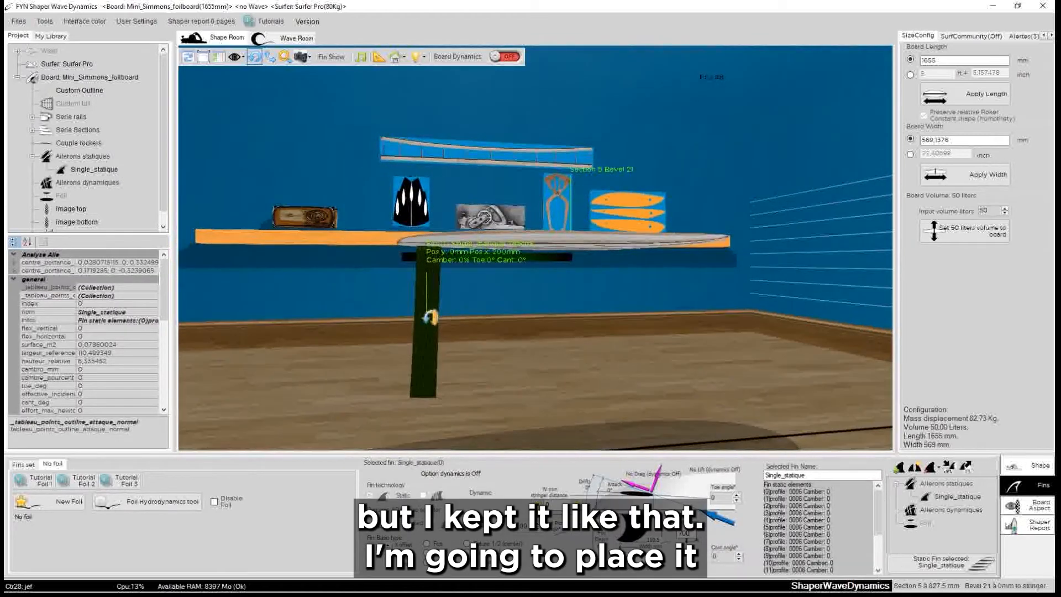
- Set the Single_statique mast's tail distance to 400 mm
{"action": "left_click", "coordinate": [653, 558]}
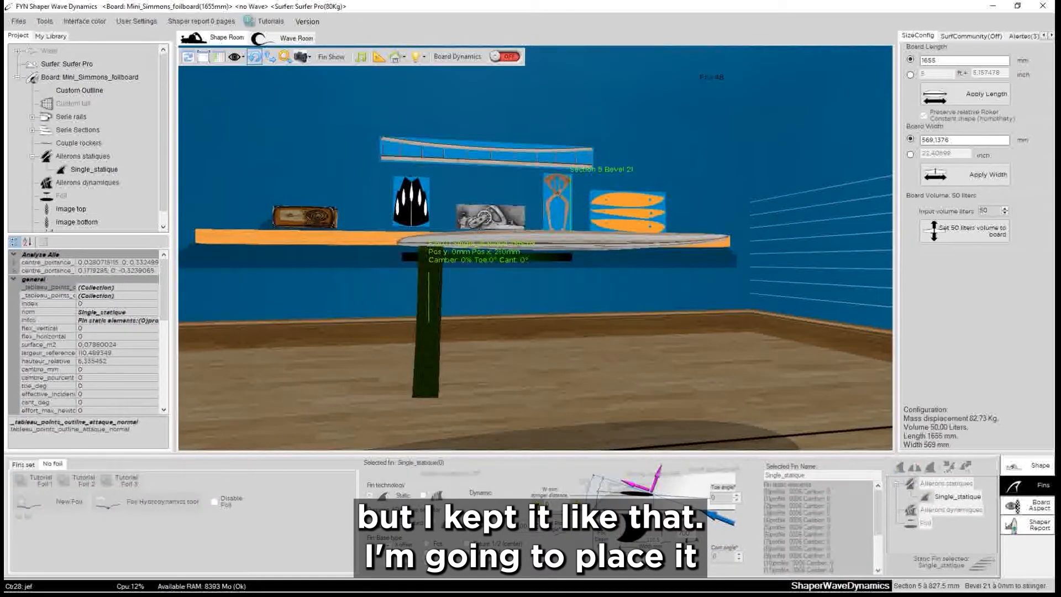
{"action": "left_click", "coordinate": [653, 558]}
{"action": "left_click", "coordinate": [653, 559]}
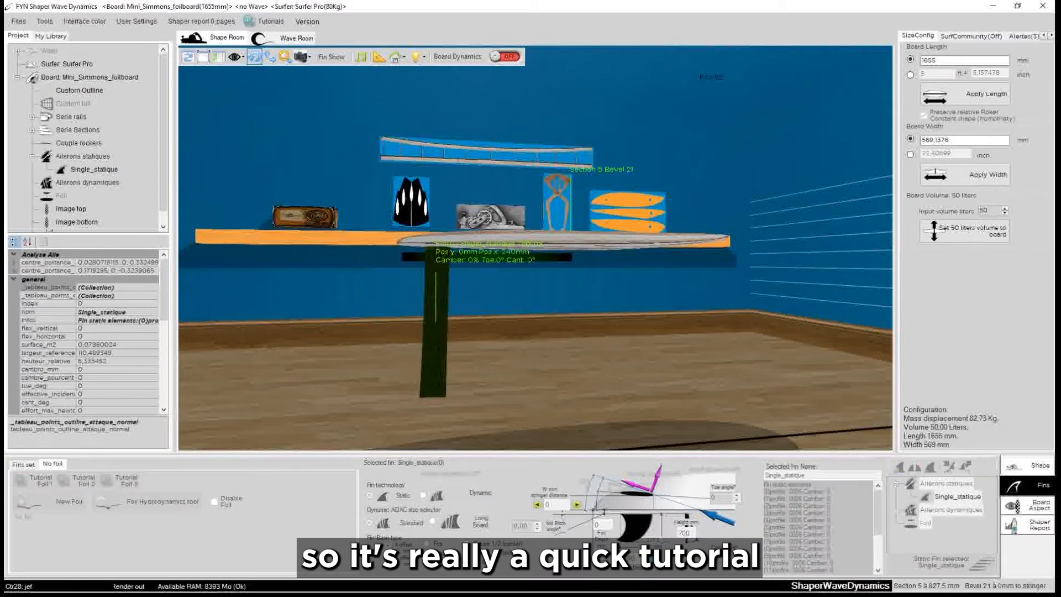
{"action": "left_click", "coordinate": [653, 558]}
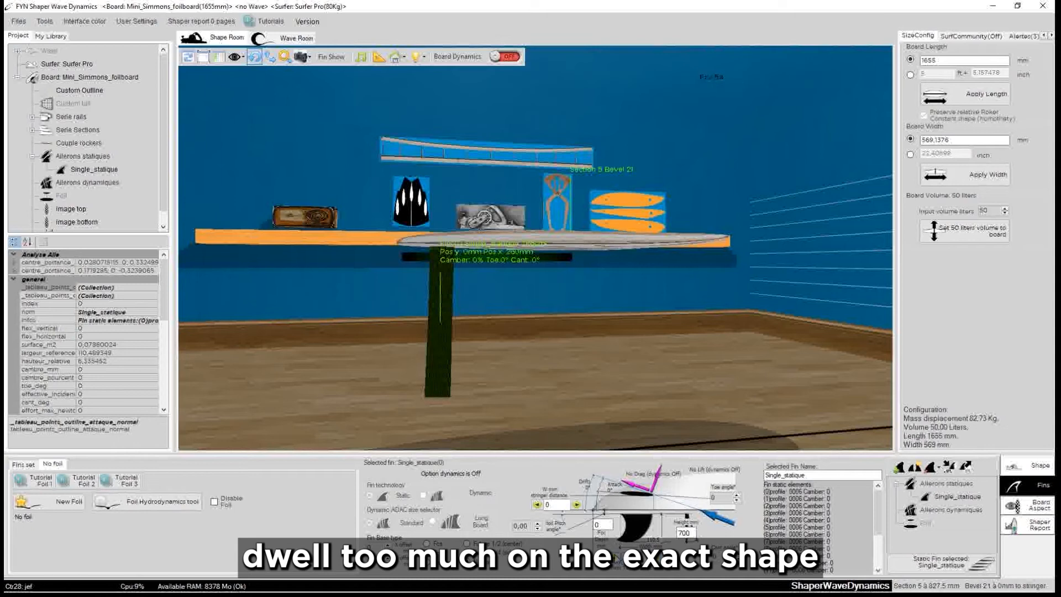
{"action": "left_click", "coordinate": [615, 558]}
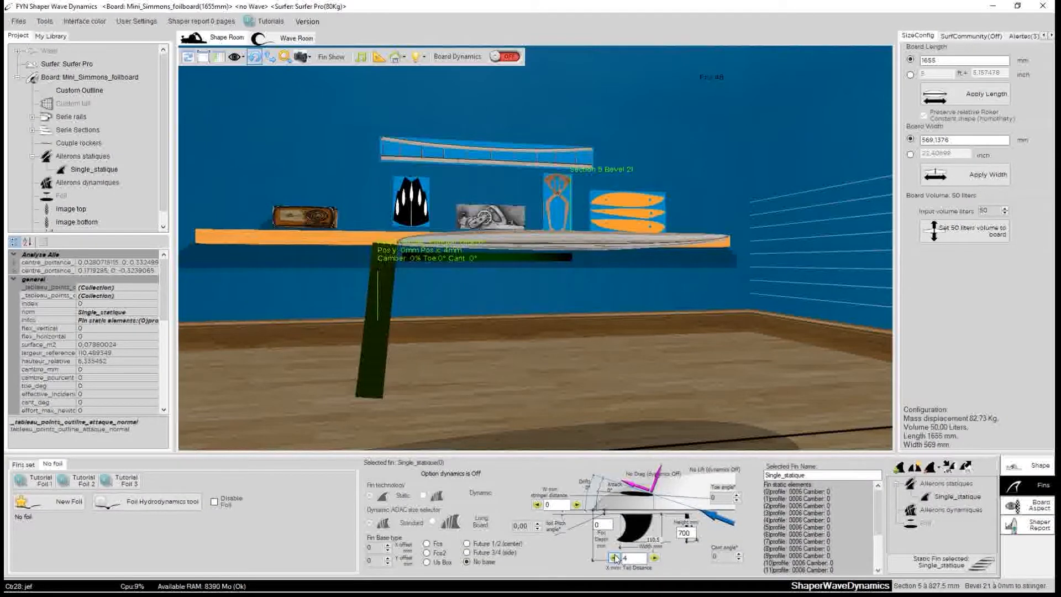
{"action": "type", "text": "0"}
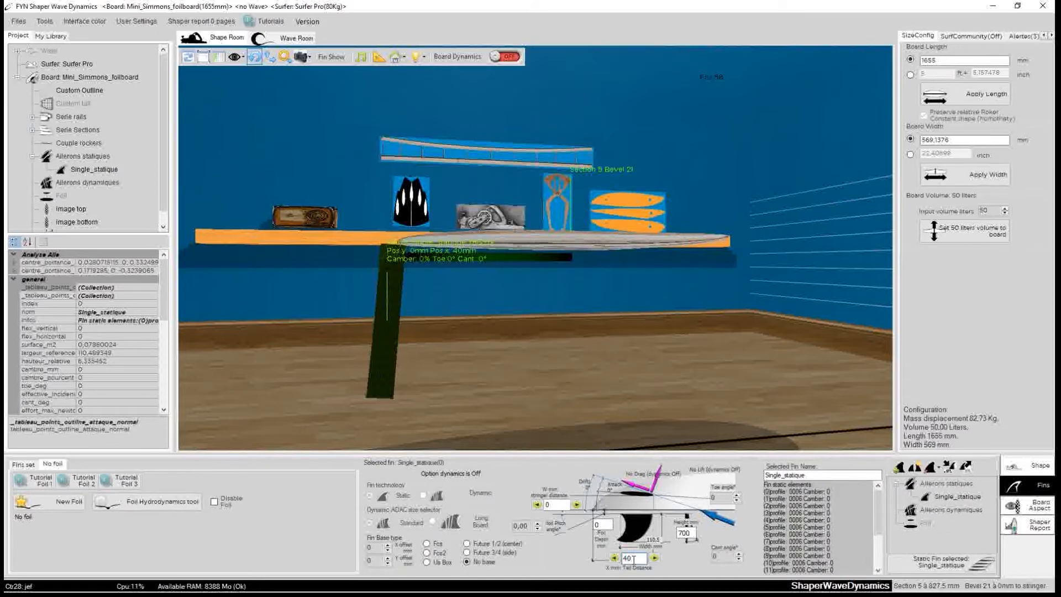
{"action": "type", "text": "0"}
- Select the mast and start saving the Single_statique fin under a new file name
{"action": "left_click_drag", "start_coordinate": [547, 349], "coordinate": [572, 322]}
{"action": "left_click_drag", "start_coordinate": [484, 312], "coordinate": [552, 303]}
{"action": "left_click_drag", "start_coordinate": [493, 288], "coordinate": [728, 331]}
{"action": "left_click", "coordinate": [585, 292]}
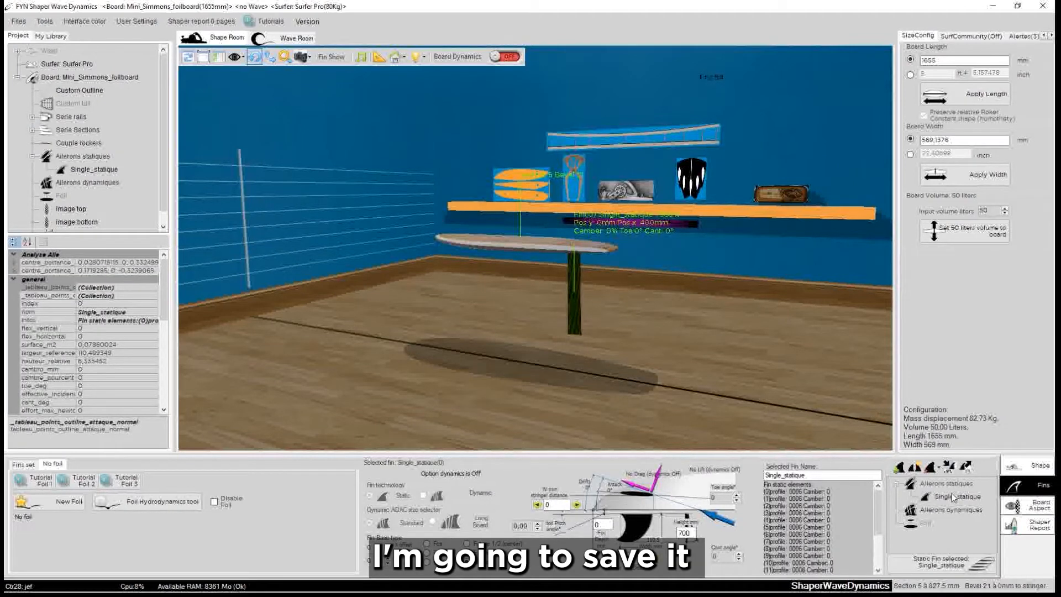
{"action": "right_click", "coordinate": [576, 305]}
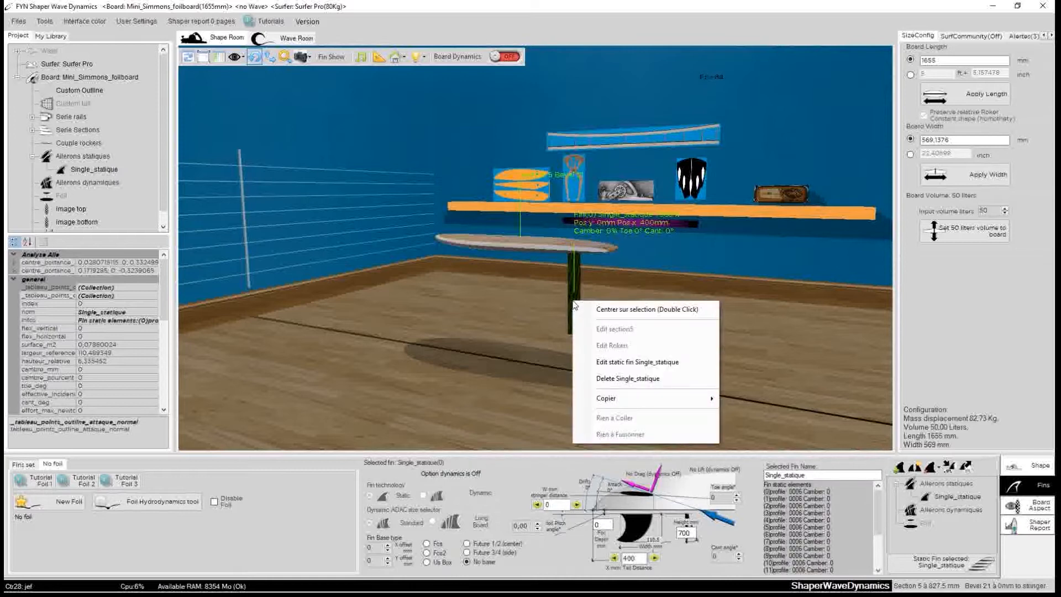
{"action": "left_click", "coordinate": [518, 318]}
{"action": "left_click", "coordinate": [576, 309]}
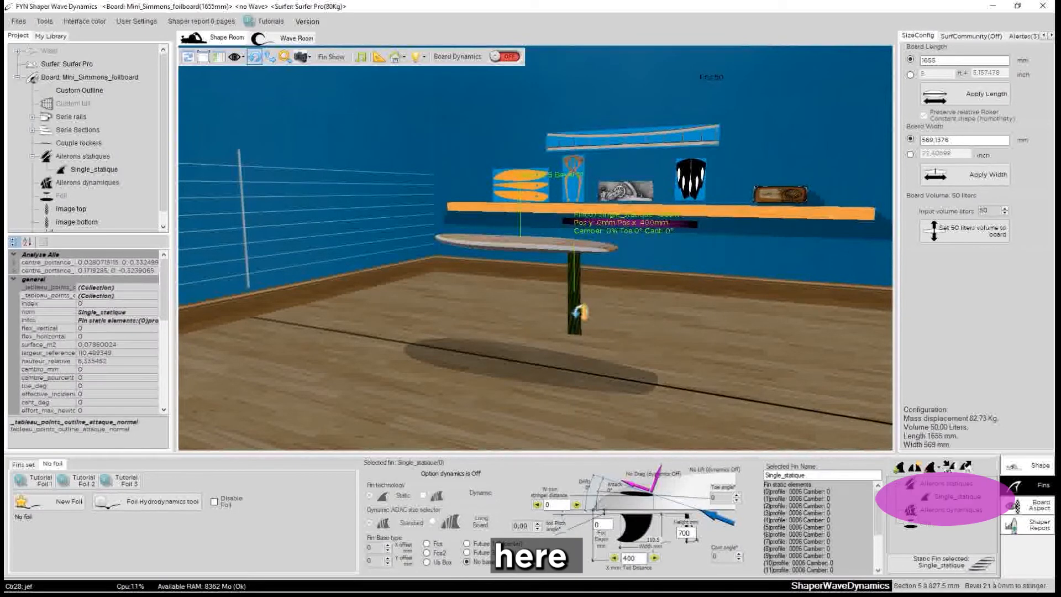
{"action": "right_click", "coordinate": [955, 497]}
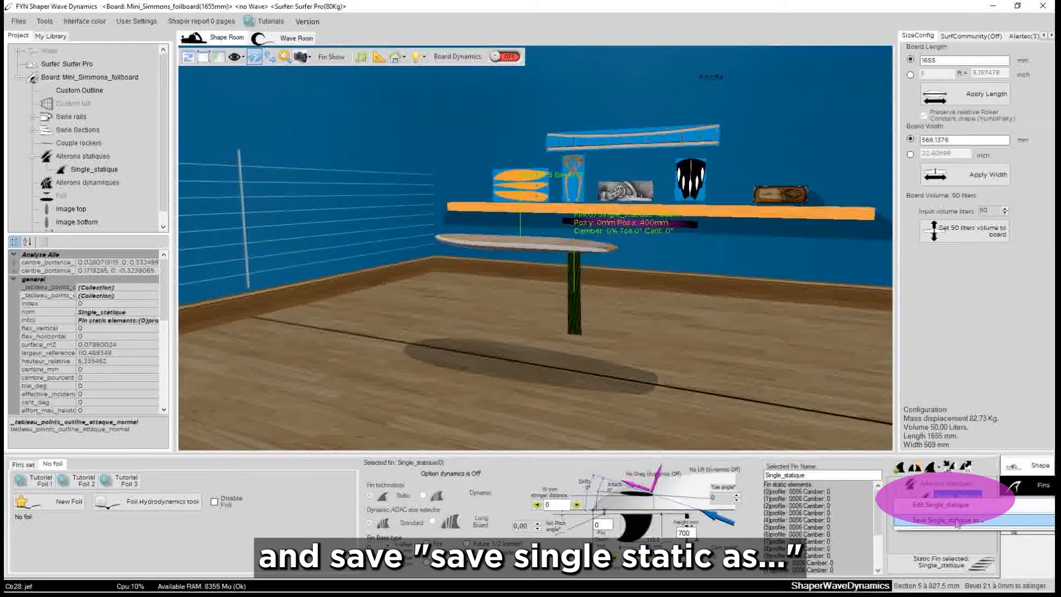
{"action": "left_click", "coordinate": [958, 521]}
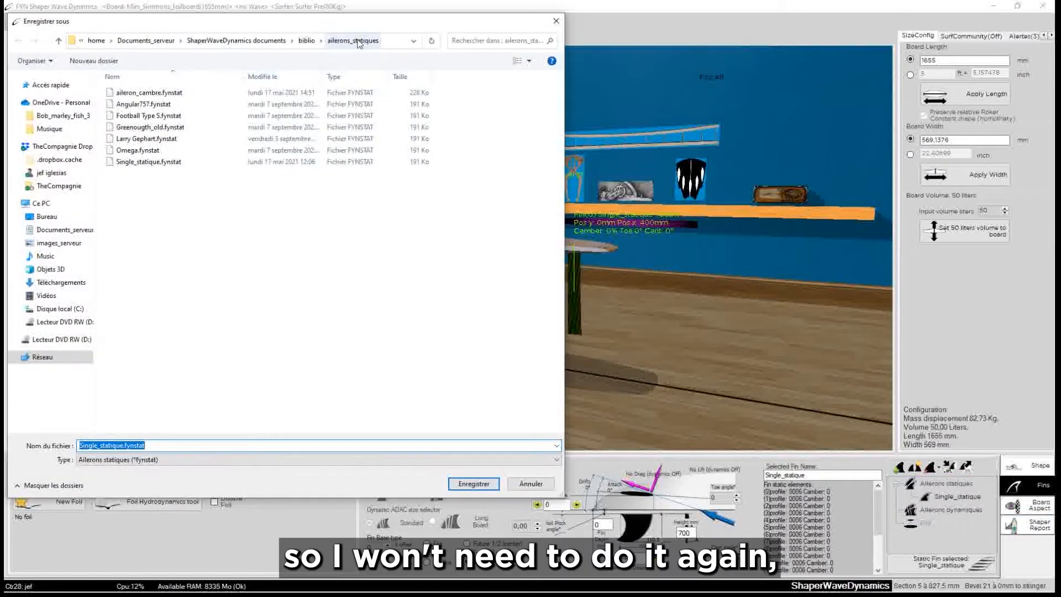
- Save the mast fin as mat_foil.fynstat in the ailerons_statiques library folder
{"action": "left_click", "coordinate": [119, 445]}
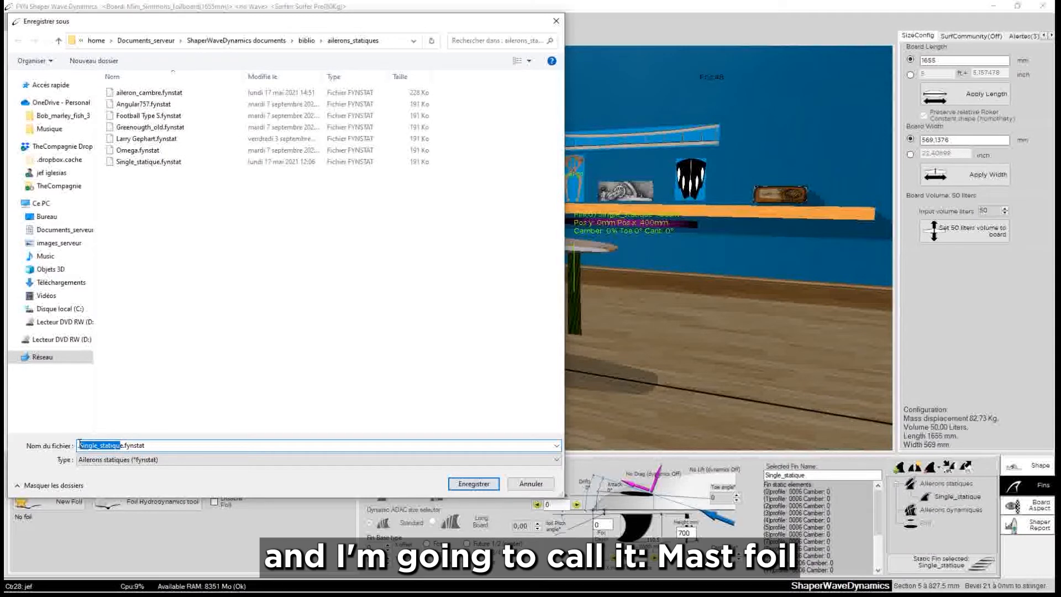
{"action": "key", "text": "BackSpace"}
{"action": "type", "text": "m"}
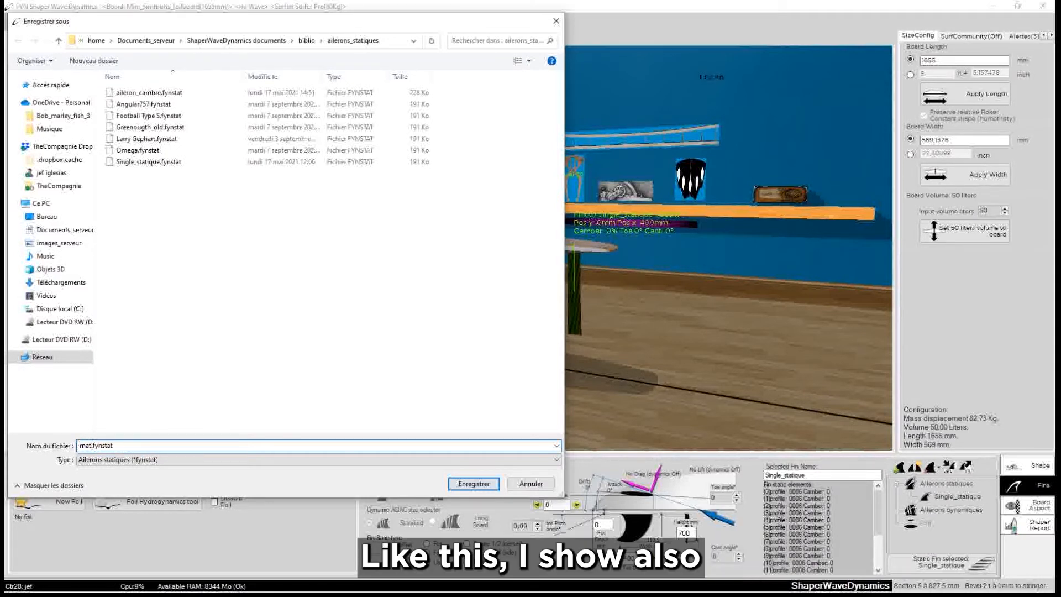
{"action": "type", "text": "at_foil"}
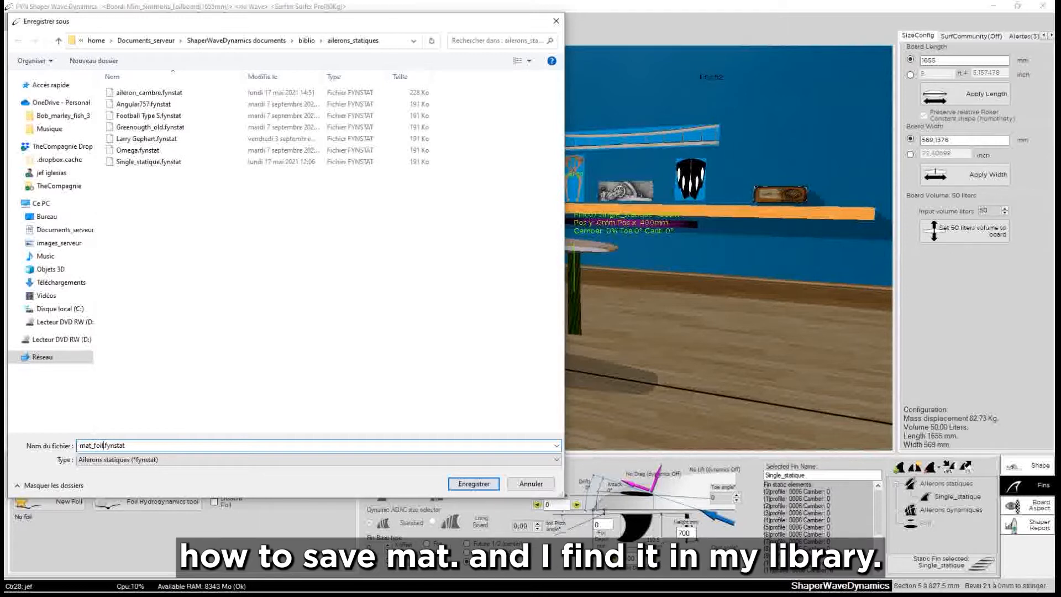
{"action": "left_click", "coordinate": [467, 485]}
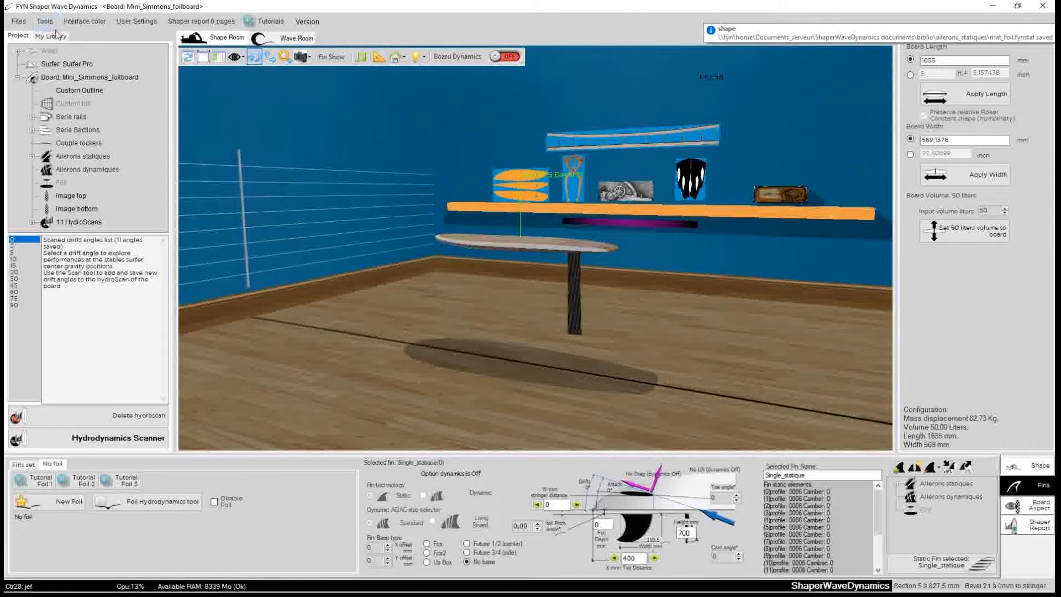
- Check the mat_foil.fynstat entry among the library's static fins and return to the project tree
{"action": "left_click", "coordinate": [55, 35]}
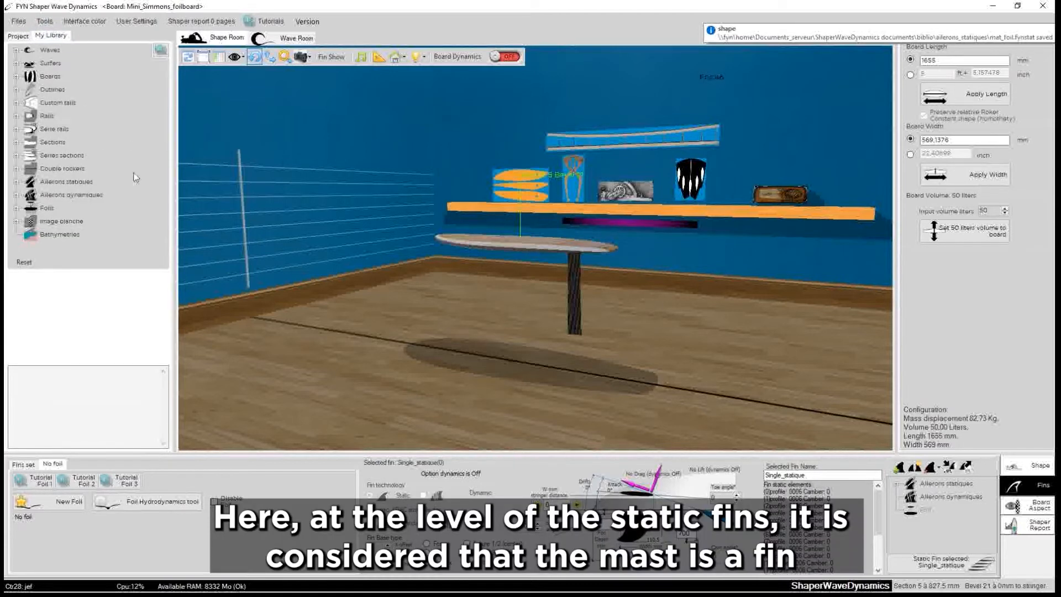
{"action": "left_click", "coordinate": [16, 182]}
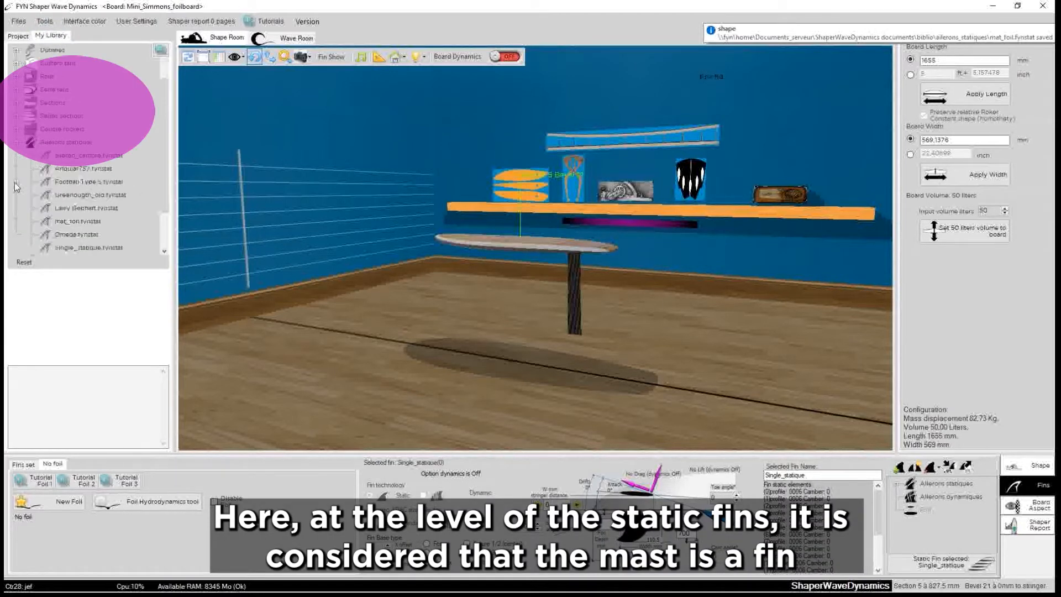
{"action": "left_click", "coordinate": [73, 222]}
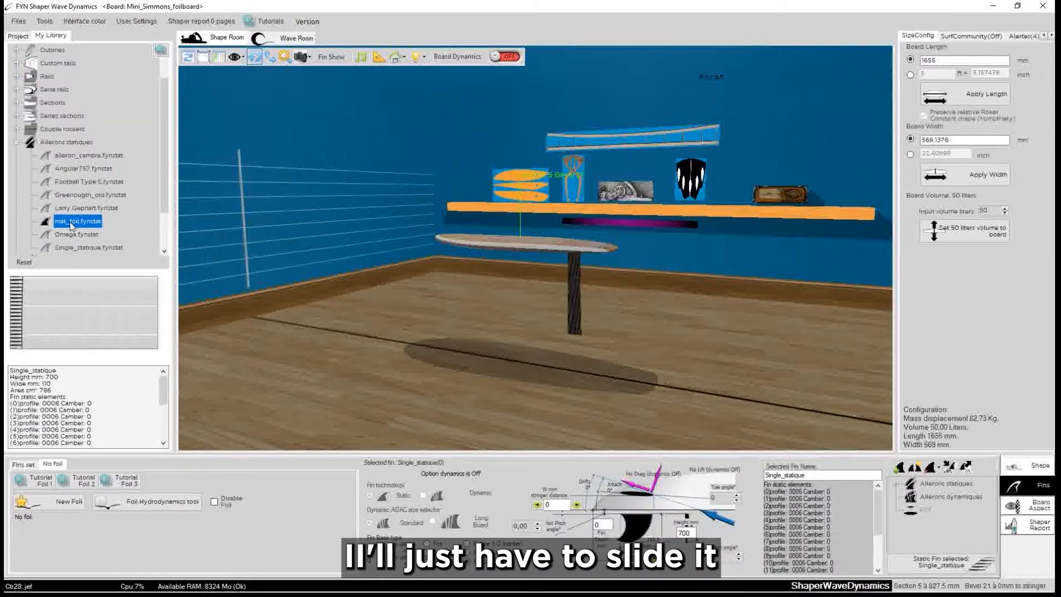
{"action": "left_click_drag", "start_coordinate": [74, 226], "coordinate": [672, 343]}
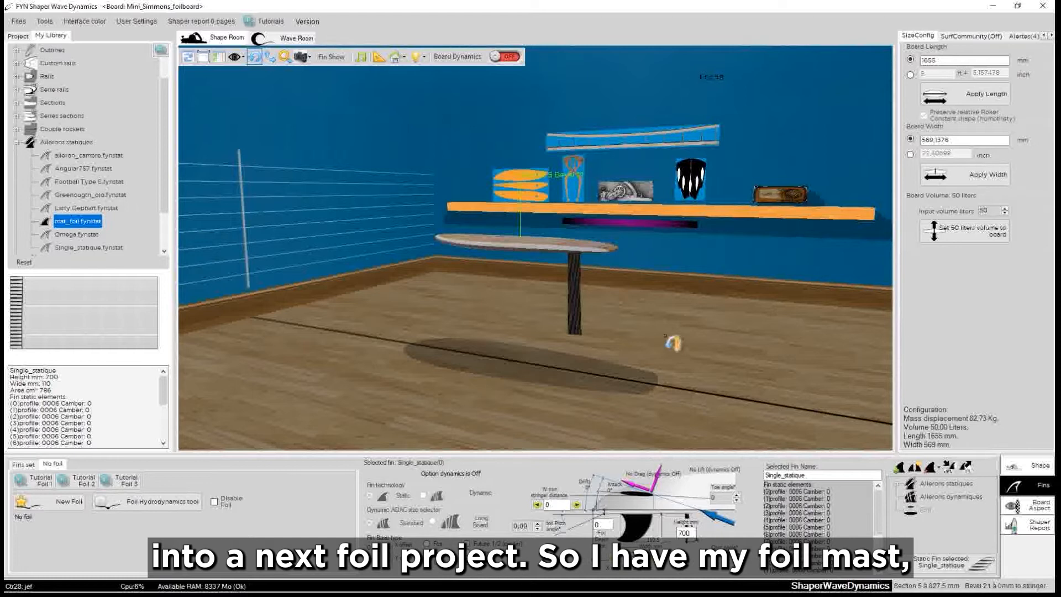
{"action": "left_click", "coordinate": [16, 142]}
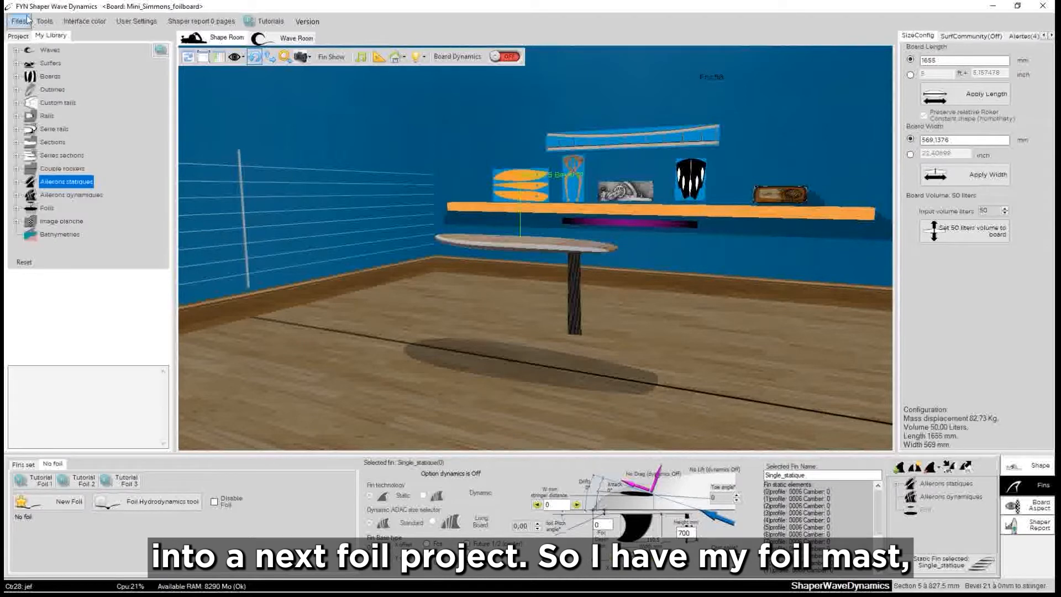
{"action": "left_click", "coordinate": [20, 35]}
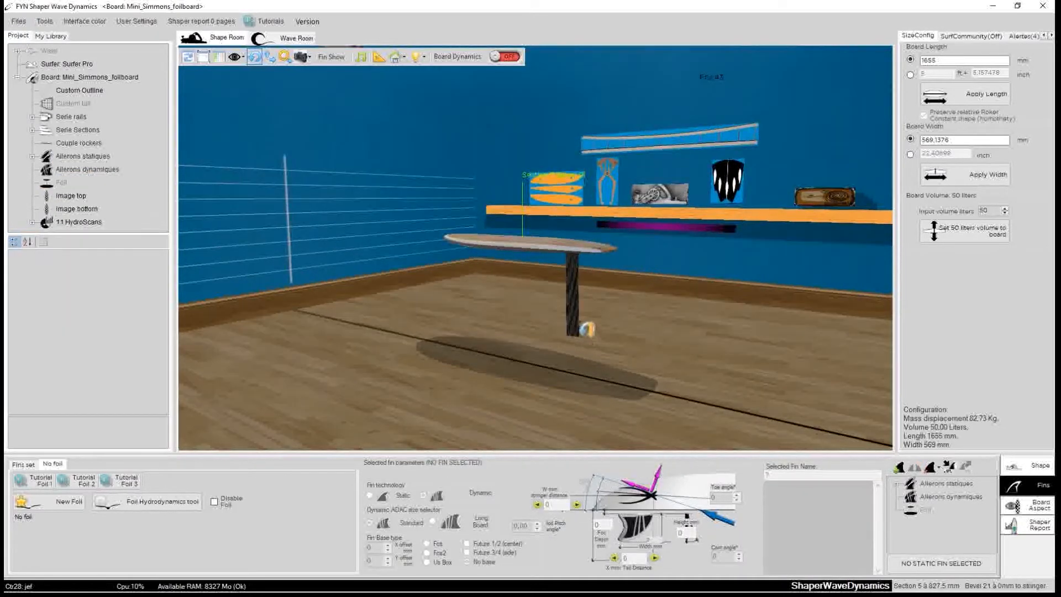
- Add a new foil with front wing and stabilizer parts beneath the mast
{"action": "left_click", "coordinate": [585, 328]}
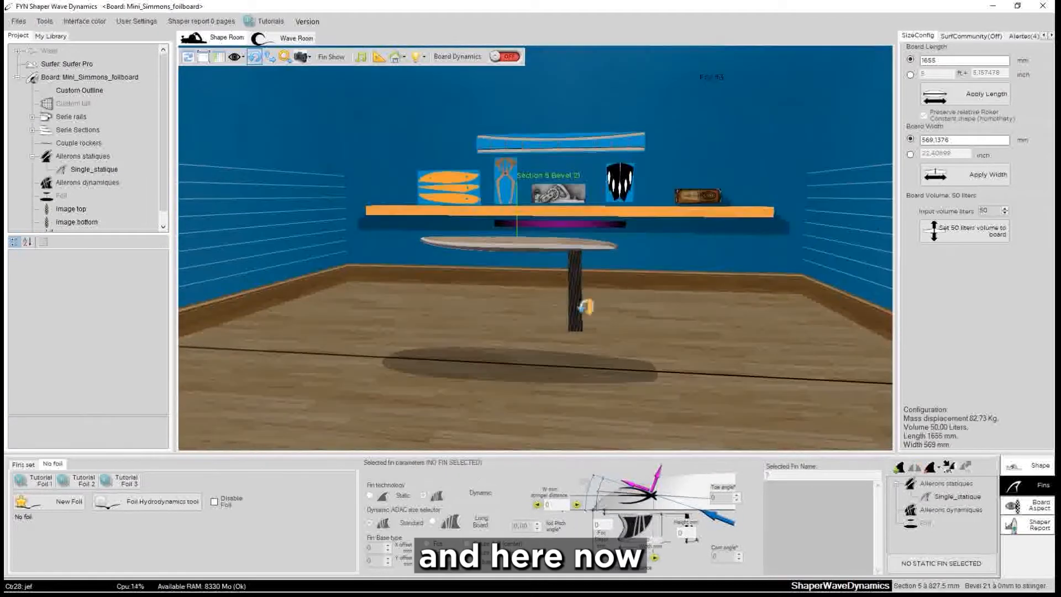
{"action": "left_click", "coordinate": [575, 318]}
{"action": "left_click", "coordinate": [54, 500]}
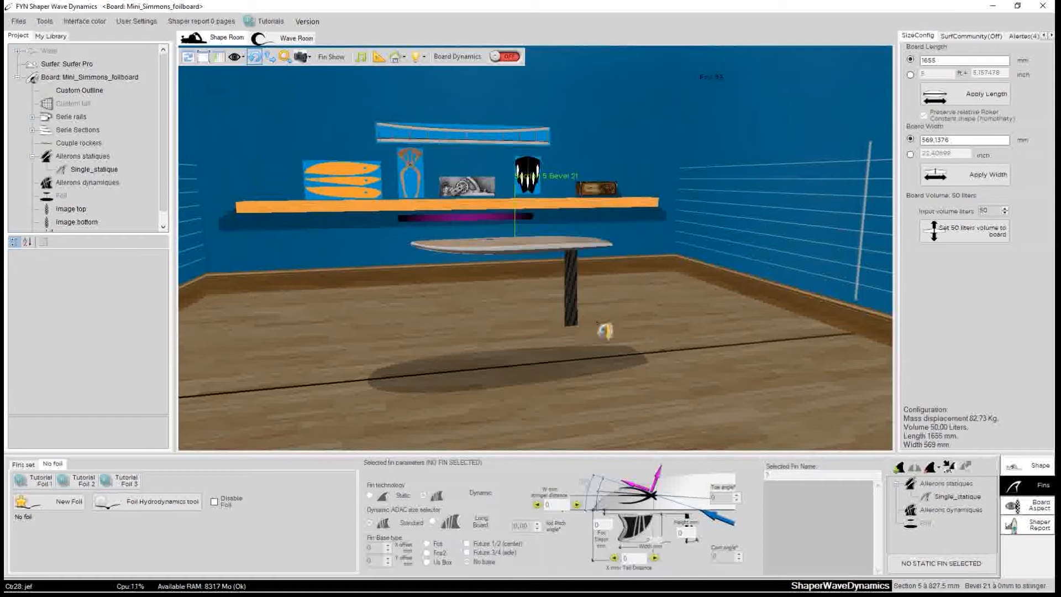
{"action": "left_click", "coordinate": [62, 505]}
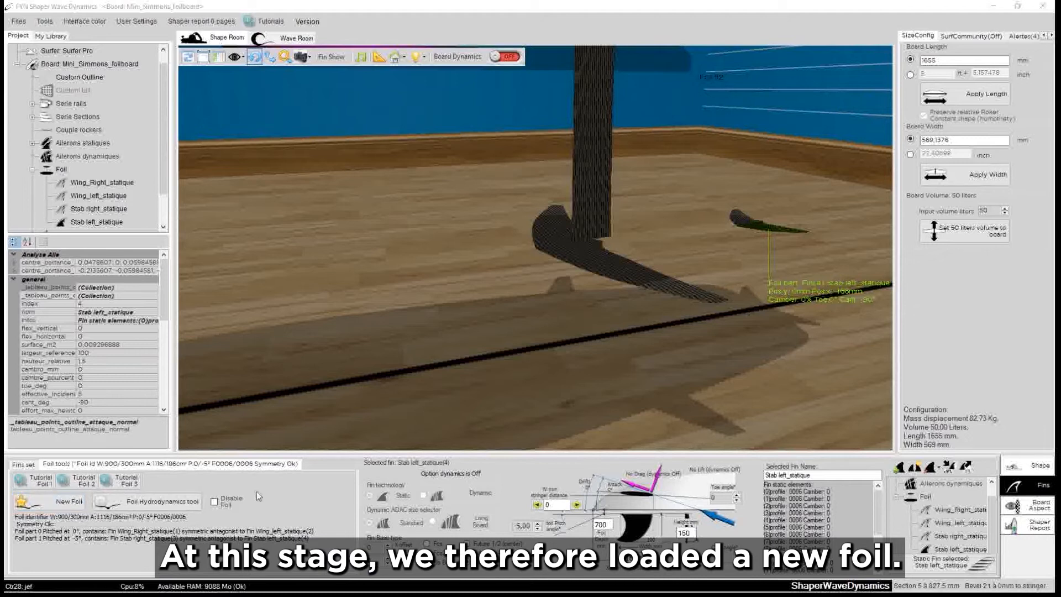
- Select the foil's Wing_left_statique part and open it for static fin editing
{"action": "left_click", "coordinate": [609, 275]}
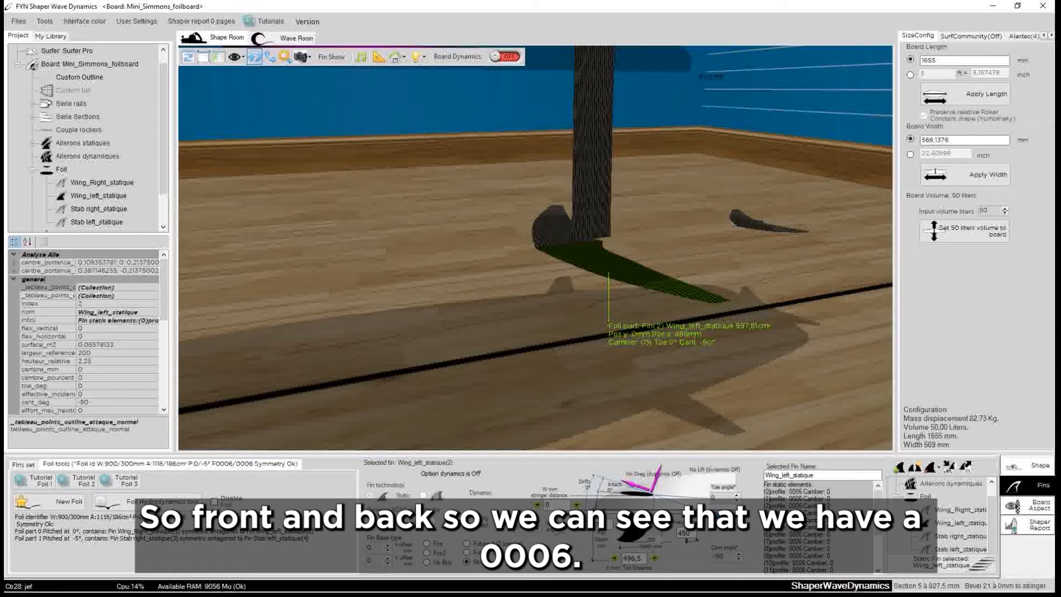
{"action": "left_click", "coordinate": [604, 269]}
{"action": "left_click_drag", "start_coordinate": [604, 269], "coordinate": [592, 291]}
{"action": "left_click", "coordinate": [609, 279]}
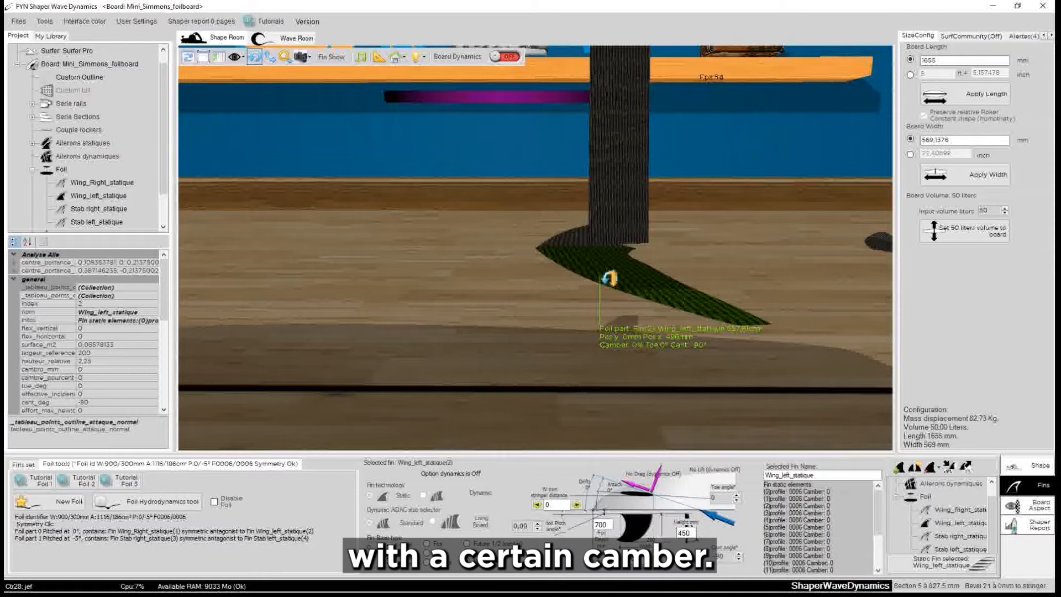
{"action": "right_click", "coordinate": [608, 279]}
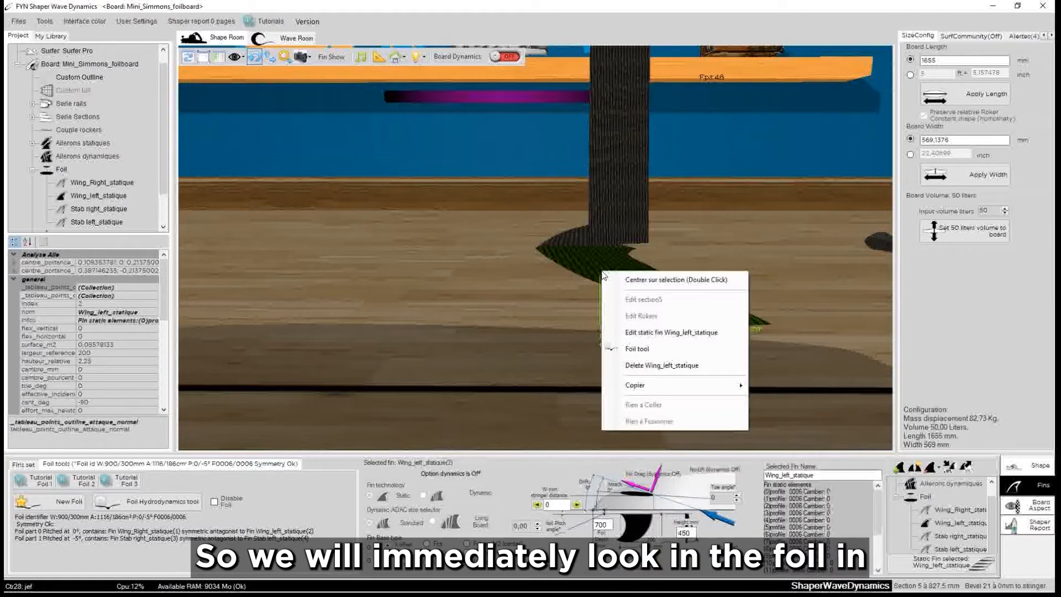
{"action": "left_click", "coordinate": [672, 333]}
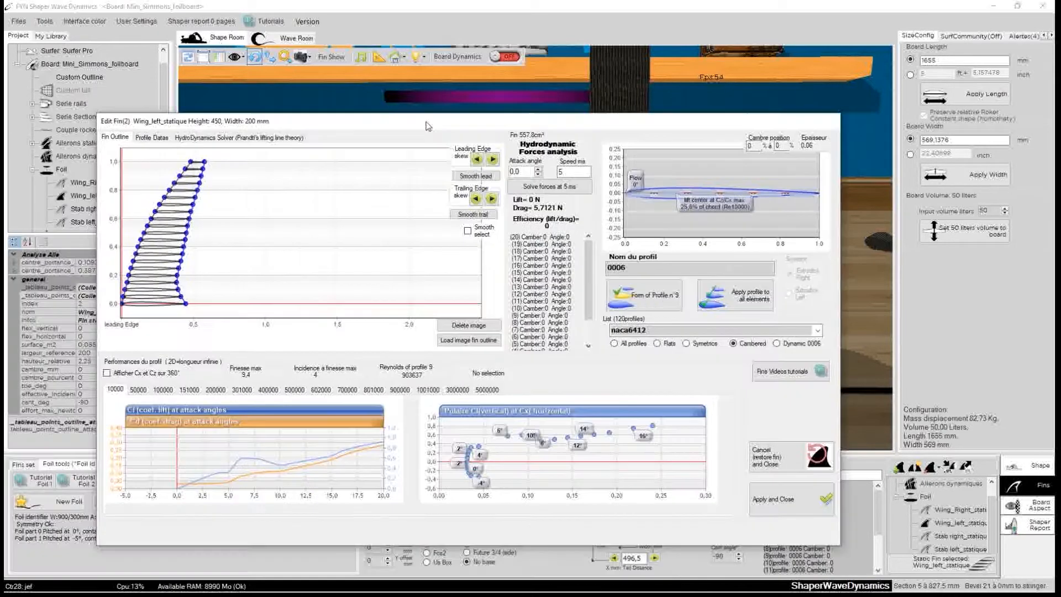
- Choose the cambered naca2412 profile from the profile list for the left front wing
{"action": "left_click_drag", "start_coordinate": [429, 126], "coordinate": [452, 97]}
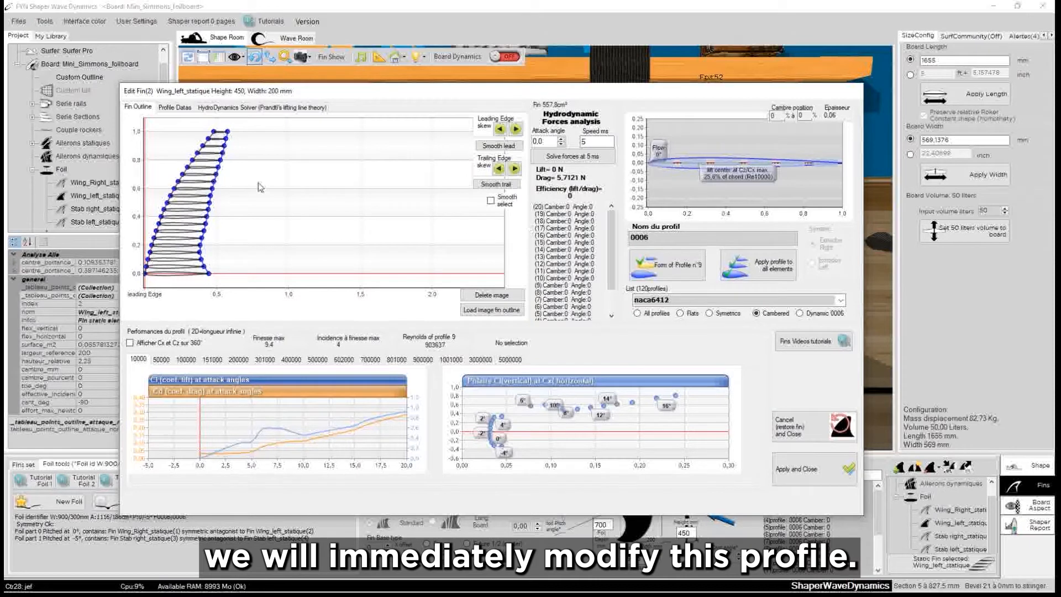
{"action": "left_click_drag", "start_coordinate": [343, 95], "coordinate": [392, 71]}
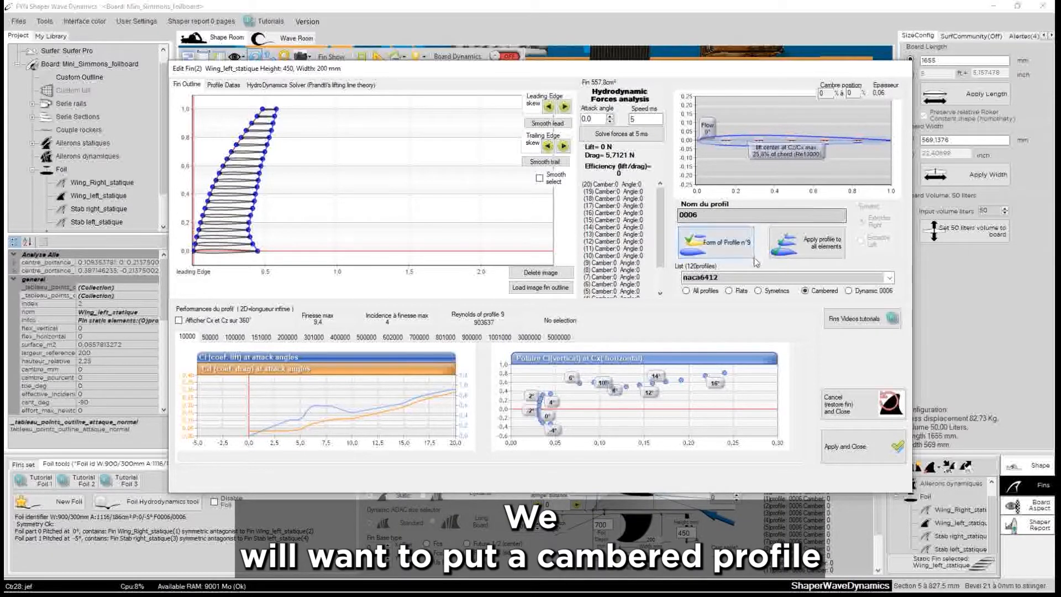
{"action": "left_click_drag", "start_coordinate": [746, 76], "coordinate": [713, 89]}
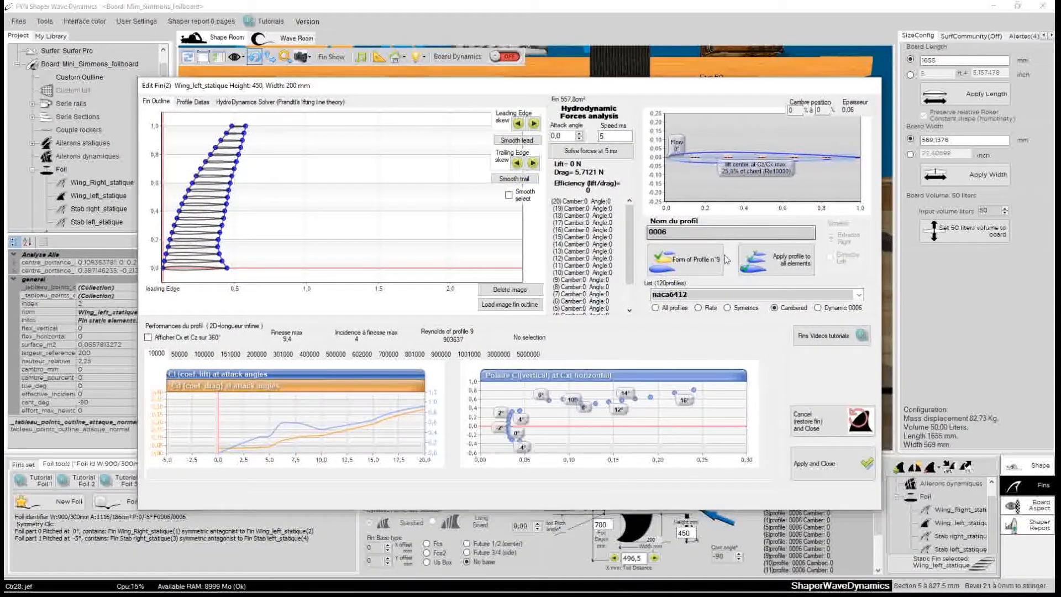
{"action": "left_click", "coordinate": [860, 298]}
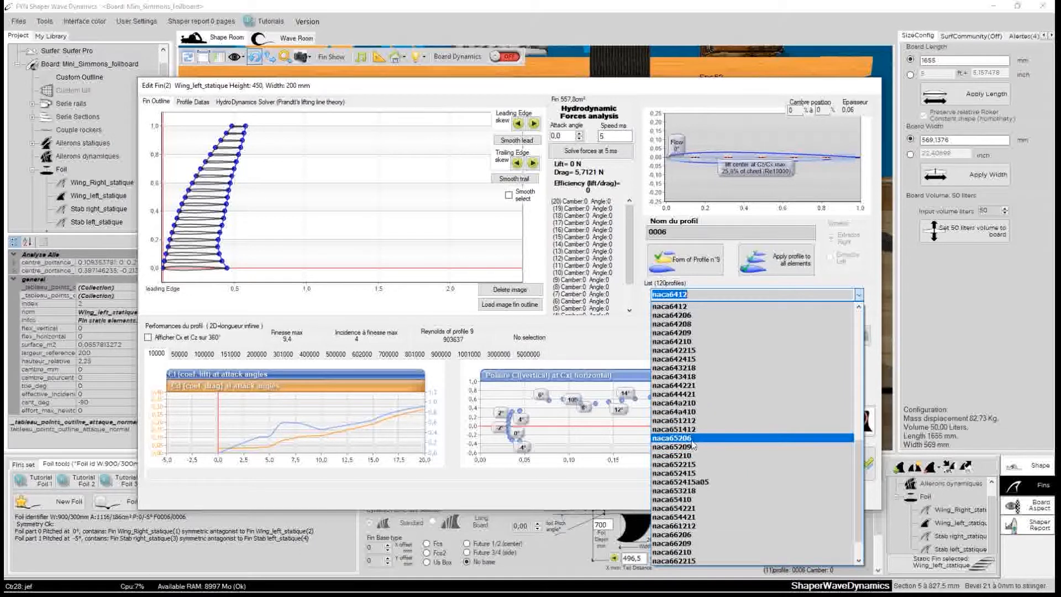
{"action": "scroll", "coordinate": [679, 420], "scroll_direction": "up", "scroll_amount": 9}
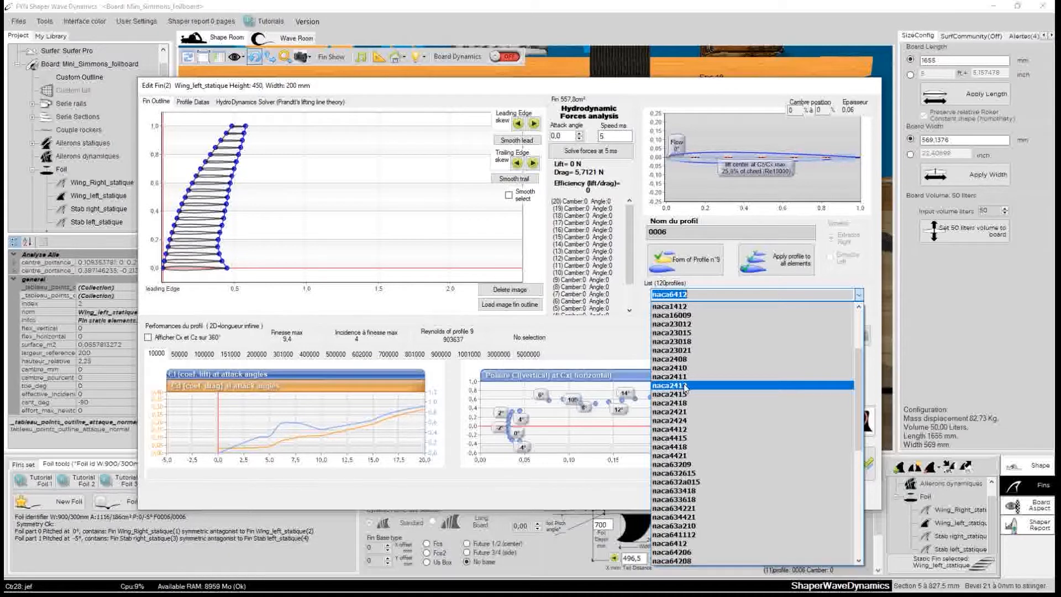
{"action": "left_click", "coordinate": [687, 384]}
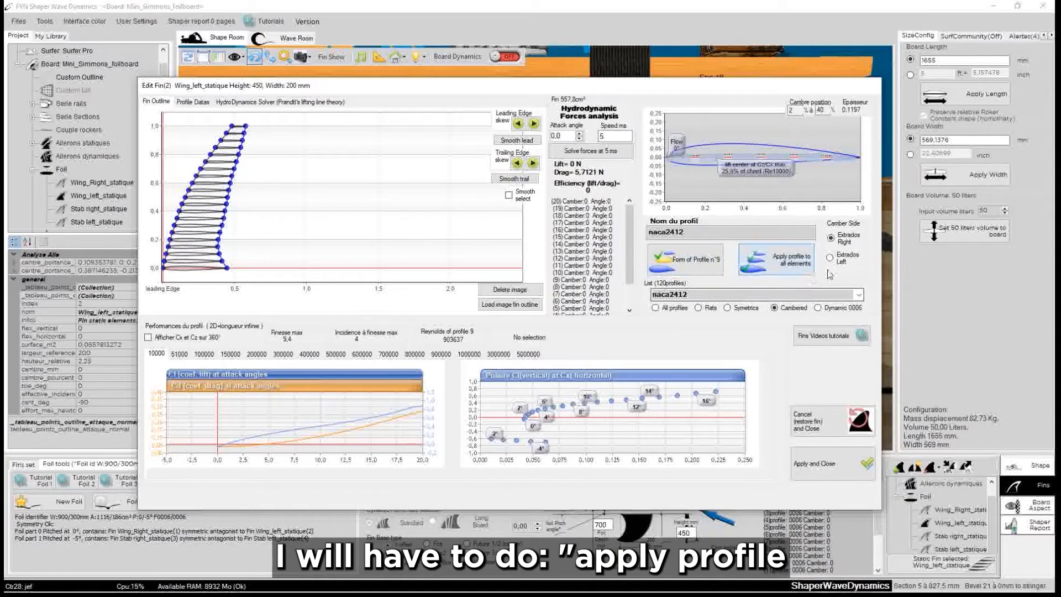
- Apply the naca2412 profile to all elements of the left front wing and save the fin edit to the project
{"action": "left_click", "coordinate": [795, 270]}
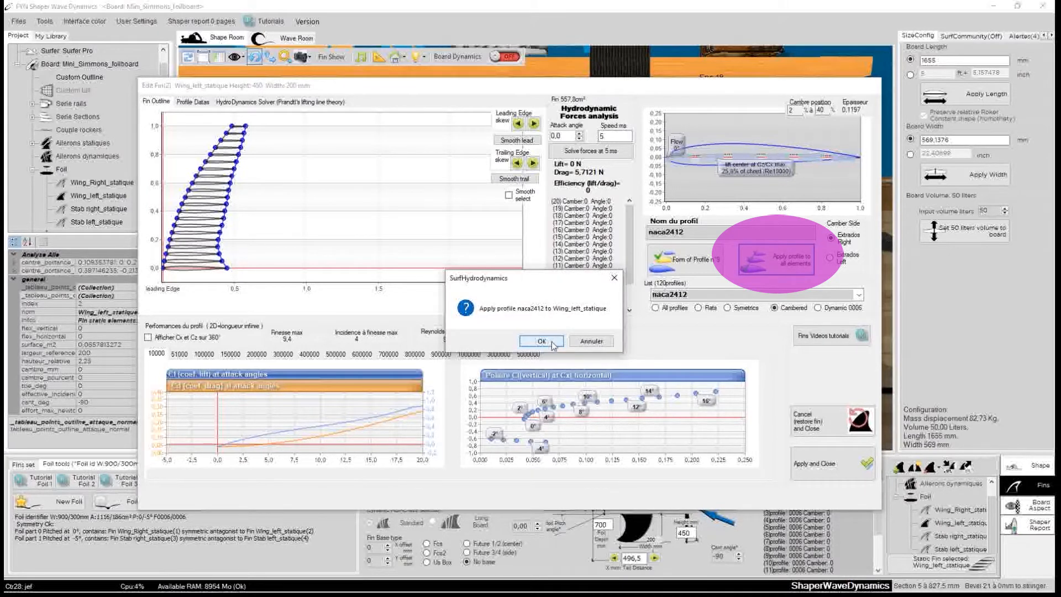
{"action": "left_click", "coordinate": [552, 344]}
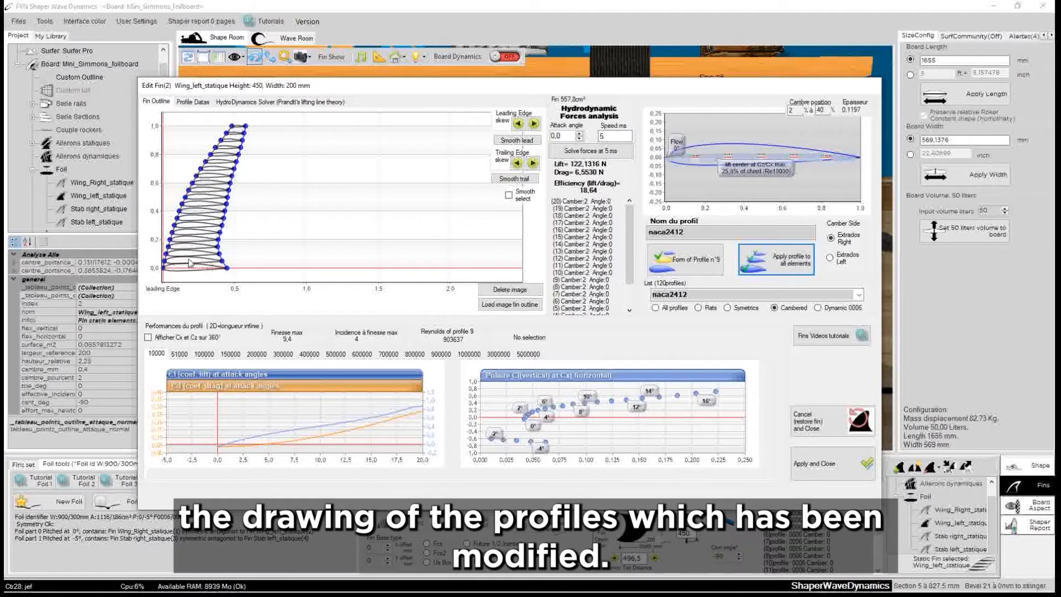
{"action": "left_click_drag", "start_coordinate": [360, 85], "coordinate": [271, 125]}
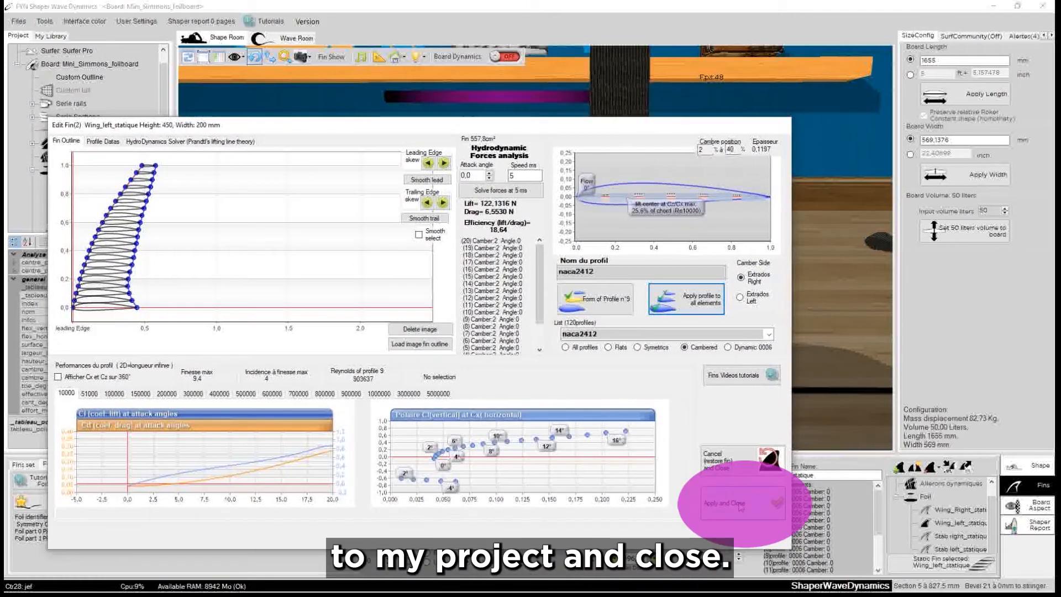
{"action": "left_click", "coordinate": [740, 505]}
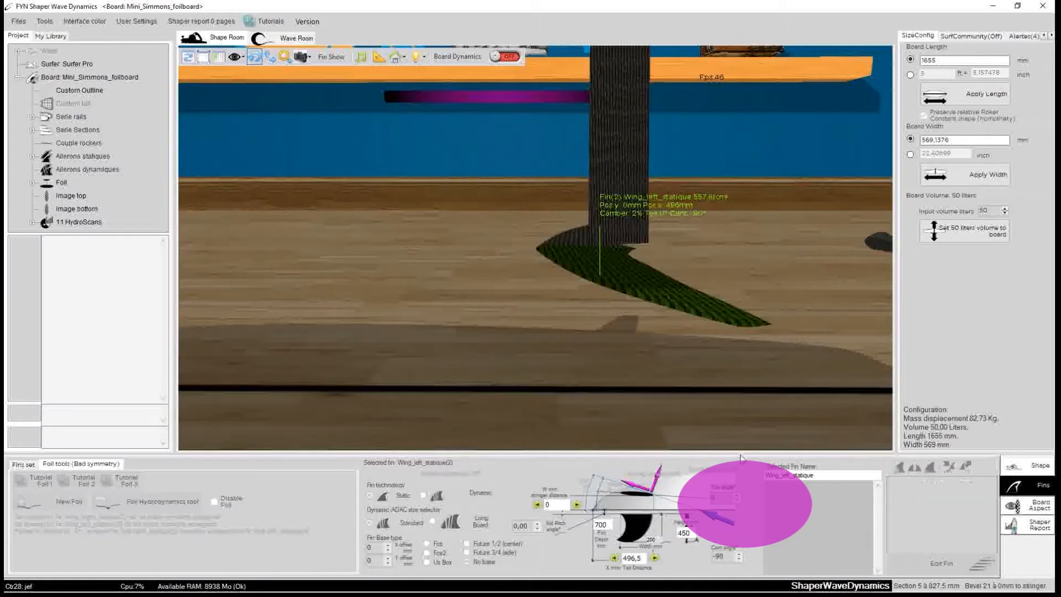
- Check the left front wing's camber direction, switch its camber side to Extrados Left, reapply naca2412 to all elements and save the fin
{"action": "left_click", "coordinate": [665, 369]}
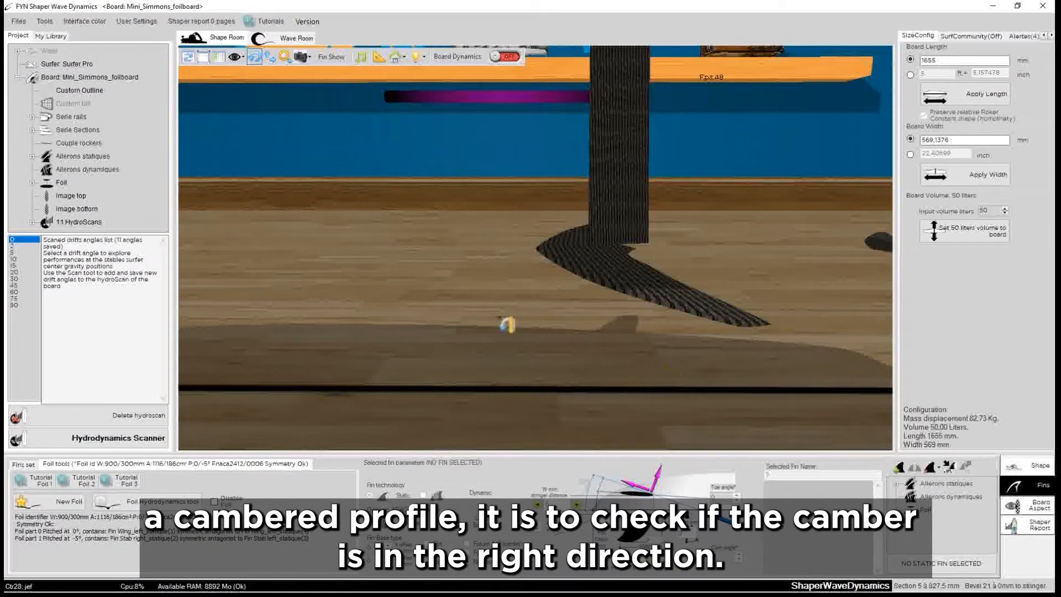
{"action": "left_click_drag", "start_coordinate": [498, 318], "coordinate": [466, 330]}
{"action": "scroll", "coordinate": [467, 329], "scroll_direction": "up", "scroll_amount": 5}
{"action": "left_click_drag", "start_coordinate": [541, 319], "coordinate": [467, 220]}
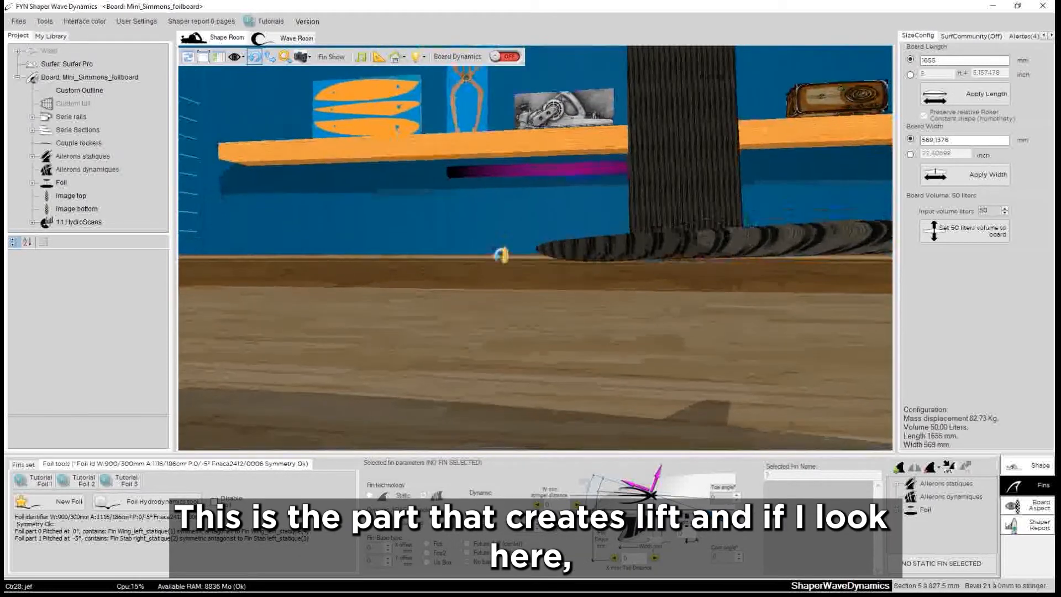
{"action": "left_click_drag", "start_coordinate": [550, 298], "coordinate": [618, 284]}
{"action": "right_click", "coordinate": [612, 278]}
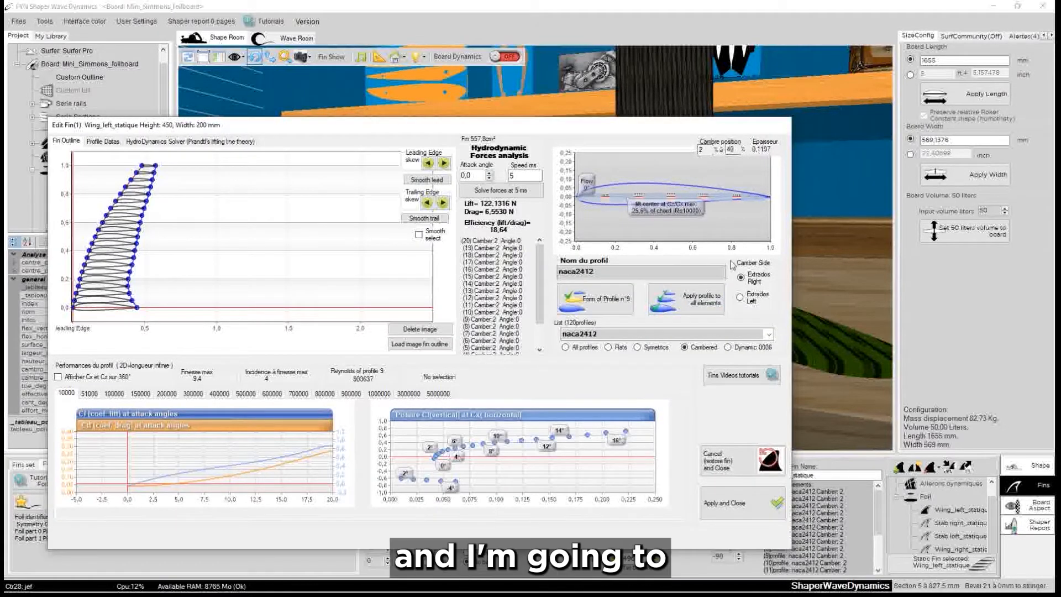
{"action": "left_click", "coordinate": [740, 296]}
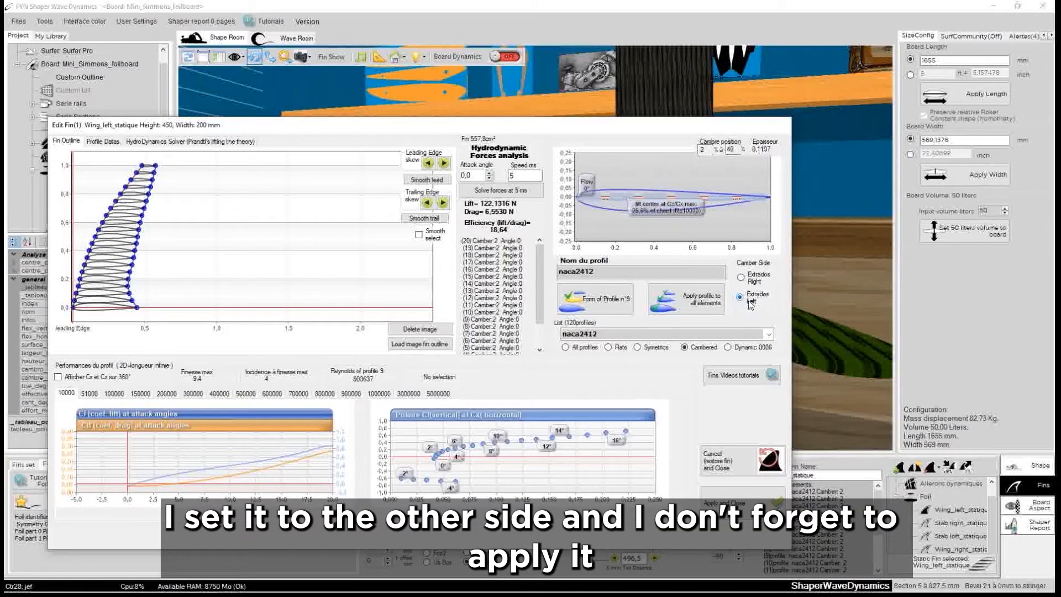
{"action": "left_click", "coordinate": [700, 305]}
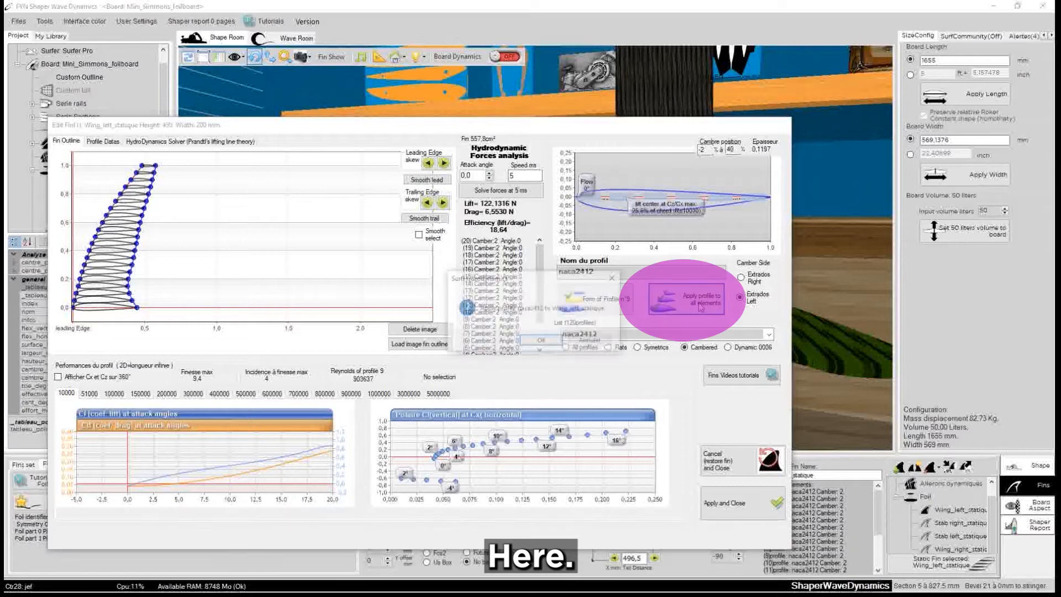
{"action": "left_click", "coordinate": [542, 341]}
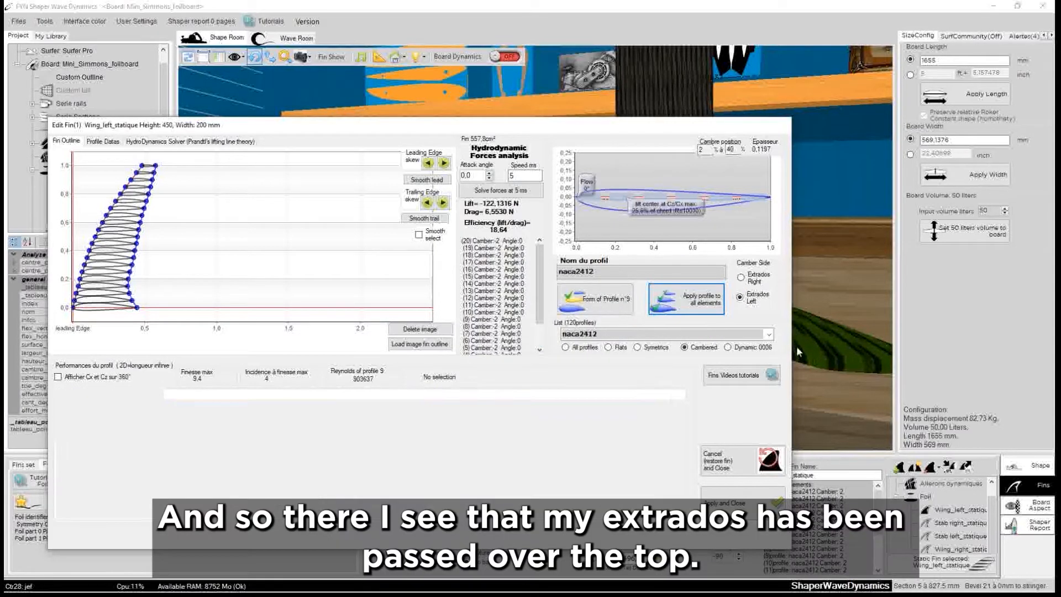
{"action": "left_click_drag", "start_coordinate": [601, 127], "coordinate": [492, 77]}
{"action": "left_click", "coordinate": [613, 455]}
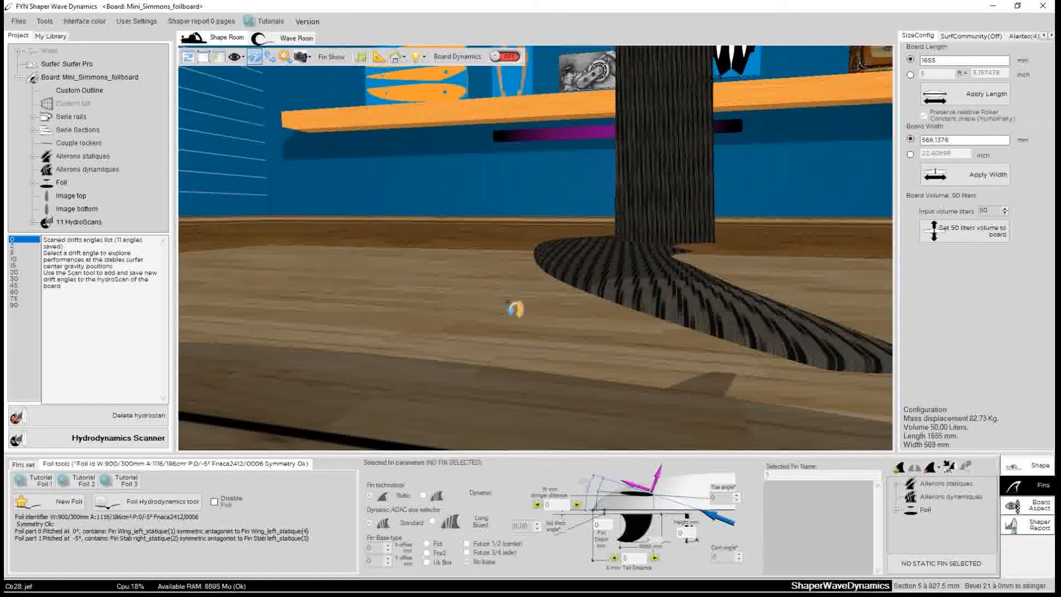
- Examine the front wing's camber on its upper surface and the proportions of the foil beneath the board
{"action": "left_click_drag", "start_coordinate": [466, 266], "coordinate": [389, 339]}
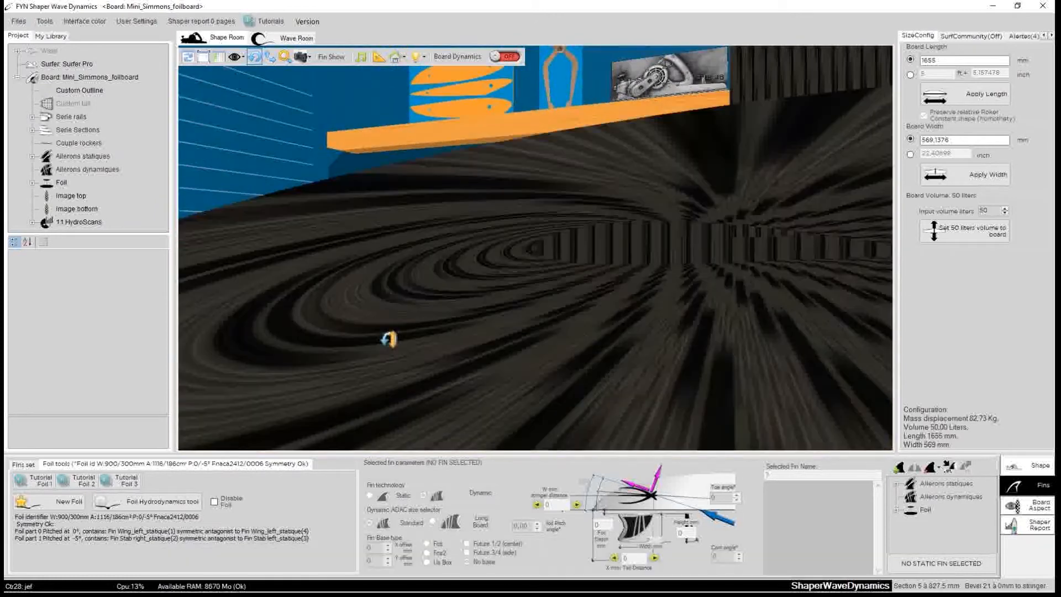
{"action": "left_click_drag", "start_coordinate": [759, 225], "coordinate": [753, 258]}
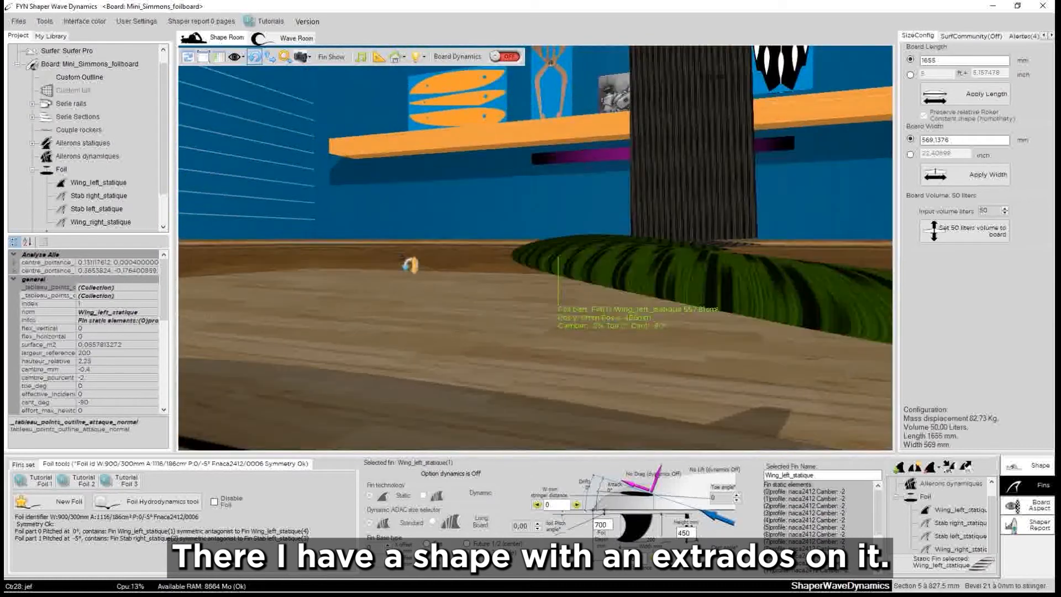
{"action": "left_click_drag", "start_coordinate": [410, 265], "coordinate": [741, 343]}
{"action": "left_click_drag", "start_coordinate": [541, 311], "coordinate": [768, 279]}
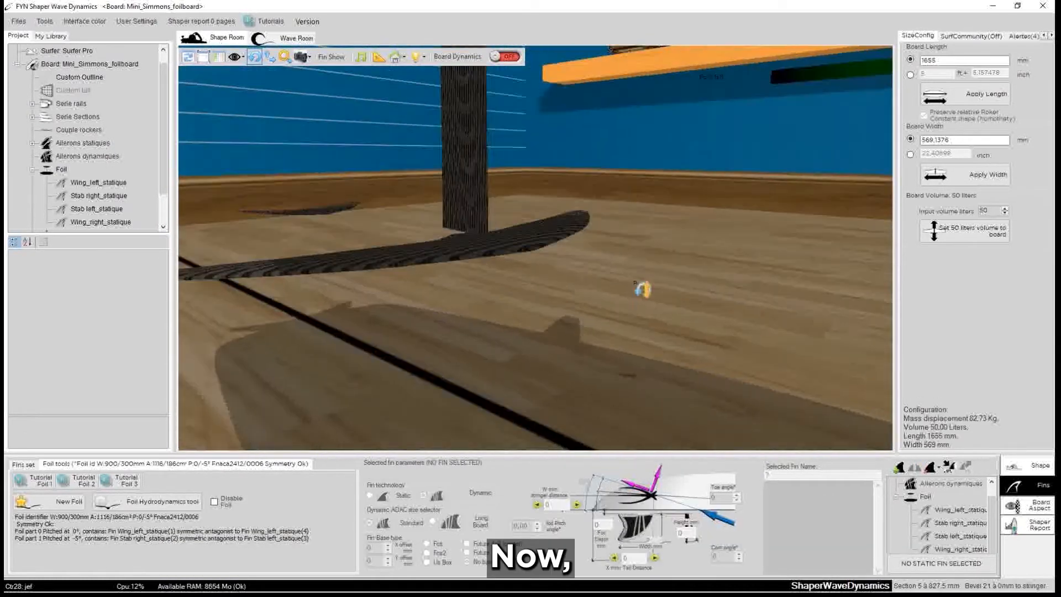
{"action": "left_click_drag", "start_coordinate": [643, 289], "coordinate": [503, 323]}
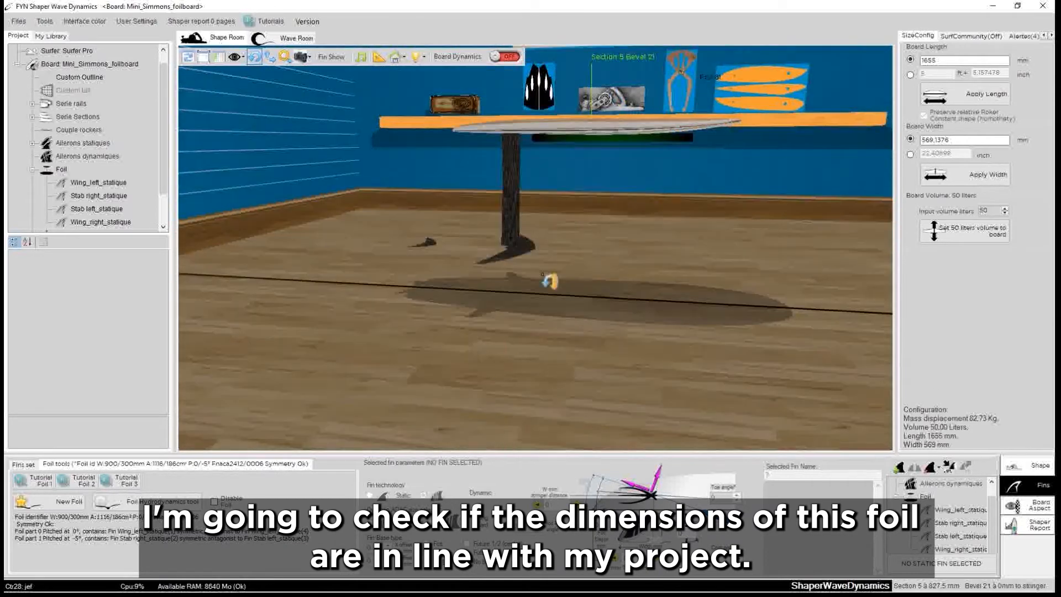
{"action": "left_click_drag", "start_coordinate": [619, 265], "coordinate": [740, 305]}
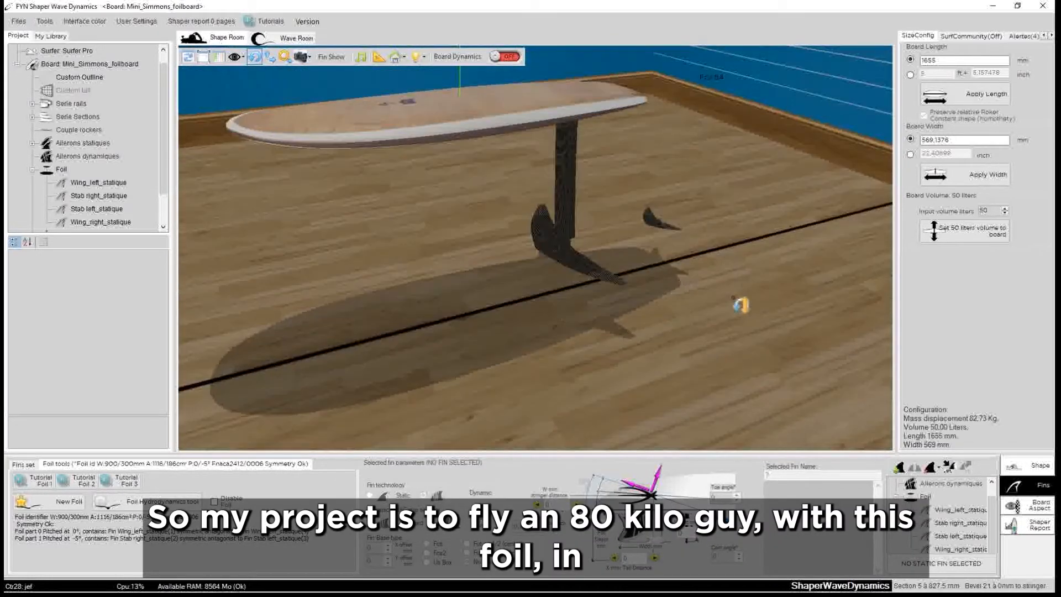
{"action": "left_click_drag", "start_coordinate": [557, 268], "coordinate": [658, 237]}
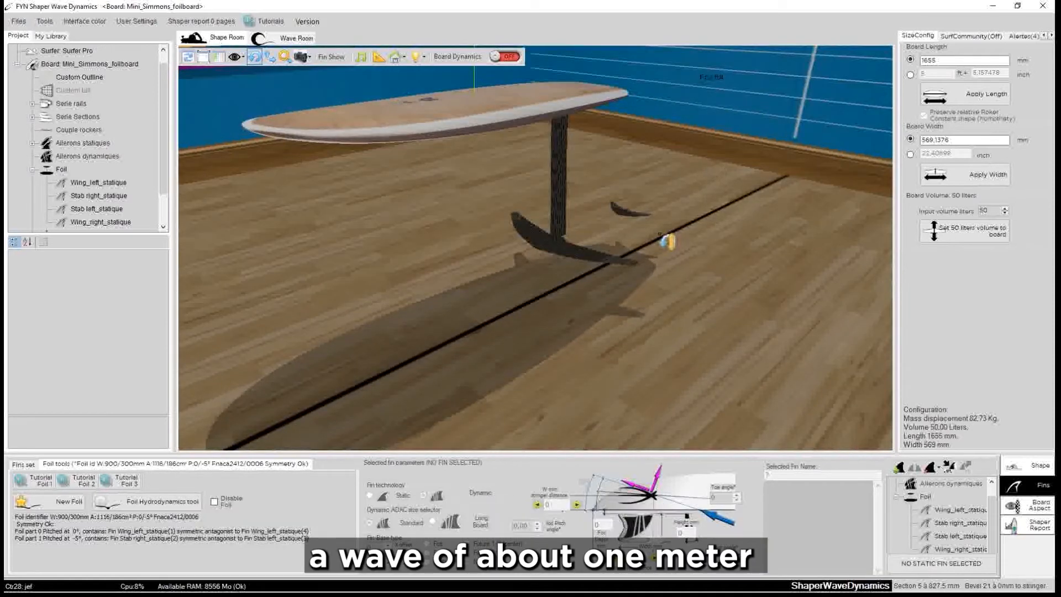
{"action": "mouse_move", "coordinate": [589, 316]}
{"action": "left_mouse_down"}
{"action": "mouse_move", "coordinate": [687, 268]}
{"action": "mouse_move", "coordinate": [509, 293]}
{"action": "mouse_move", "coordinate": [589, 330]}
{"action": "left_mouse_up"}
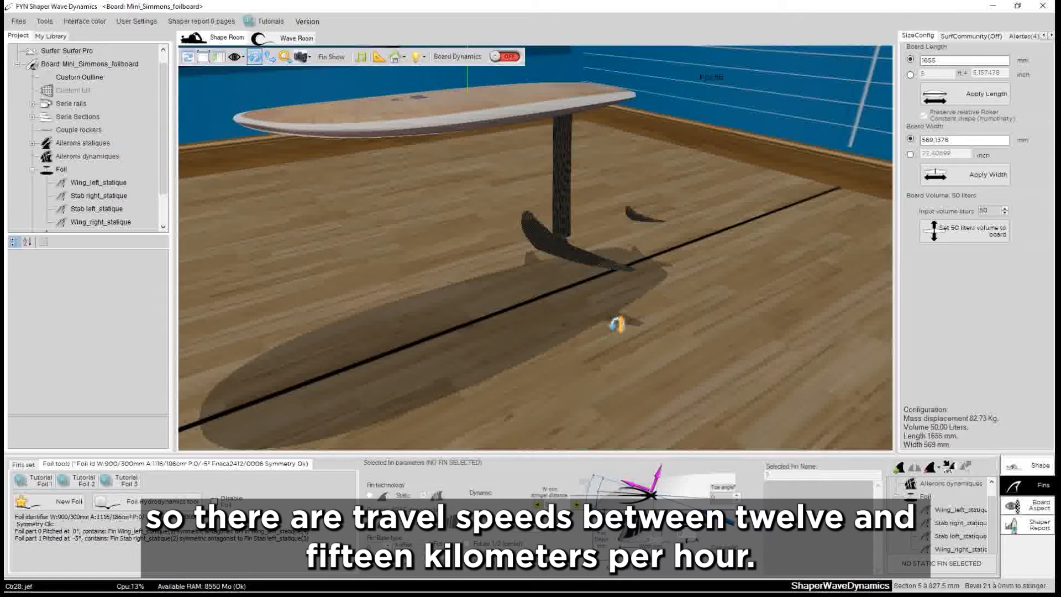
{"action": "left_click_drag", "start_coordinate": [653, 317], "coordinate": [475, 285]}
{"action": "scroll", "coordinate": [502, 274], "scroll_direction": "up", "scroll_amount": 5}
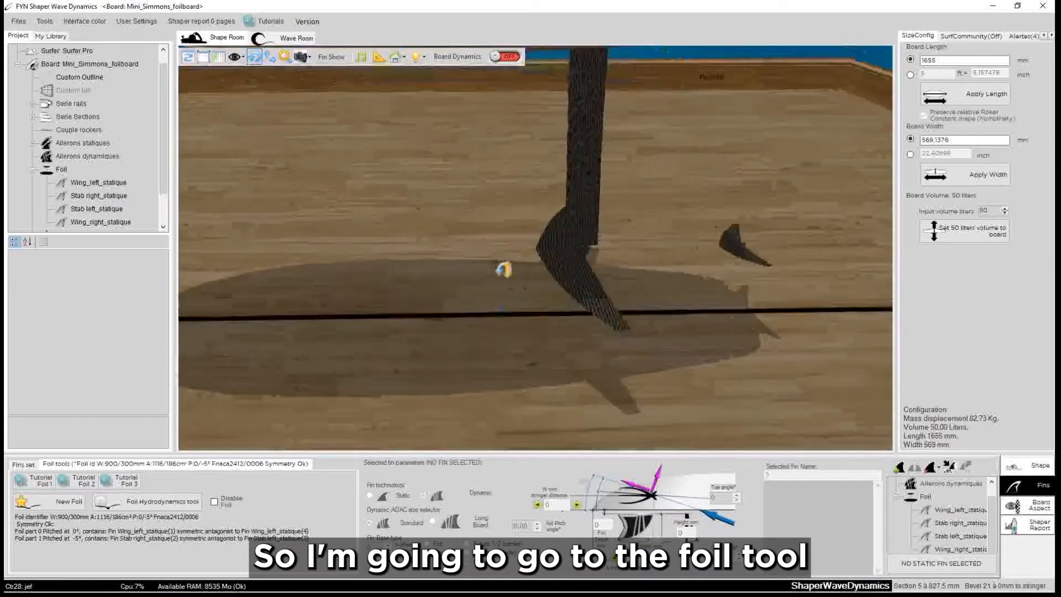
{"action": "left_click", "coordinate": [564, 273]}
{"action": "scroll", "coordinate": [564, 273], "scroll_direction": "down", "scroll_amount": 4}
{"action": "left_click_drag", "start_coordinate": [460, 319], "coordinate": [622, 243]}
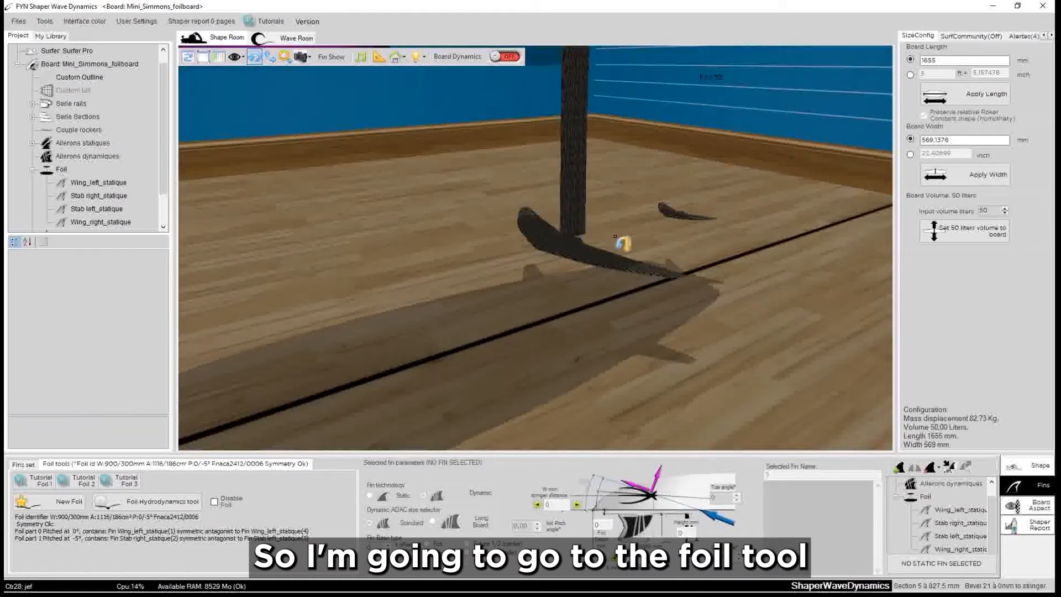
{"action": "left_click", "coordinate": [595, 263]}
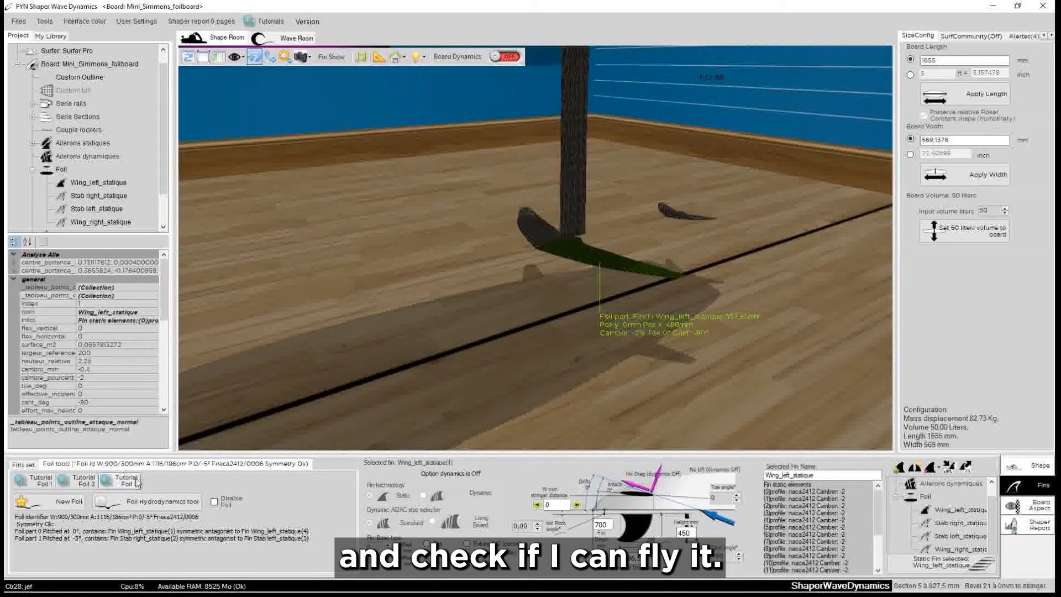
- Turn on the board dynamics option and open the Foil Hydrodynamics tool for the foil
{"action": "left_click", "coordinate": [162, 501]}
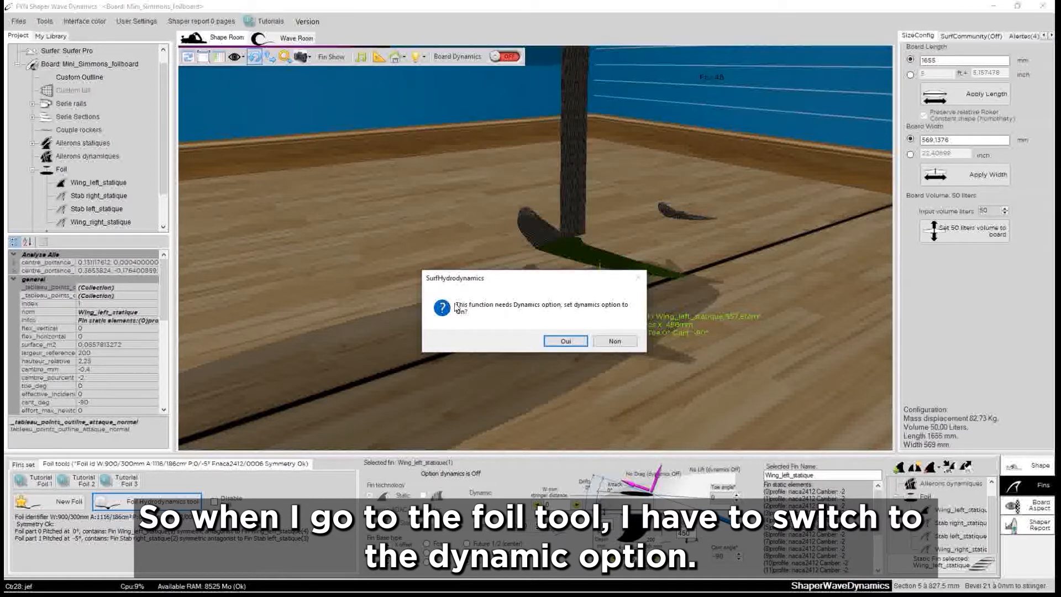
{"action": "left_click_drag", "start_coordinate": [526, 275], "coordinate": [329, 228]}
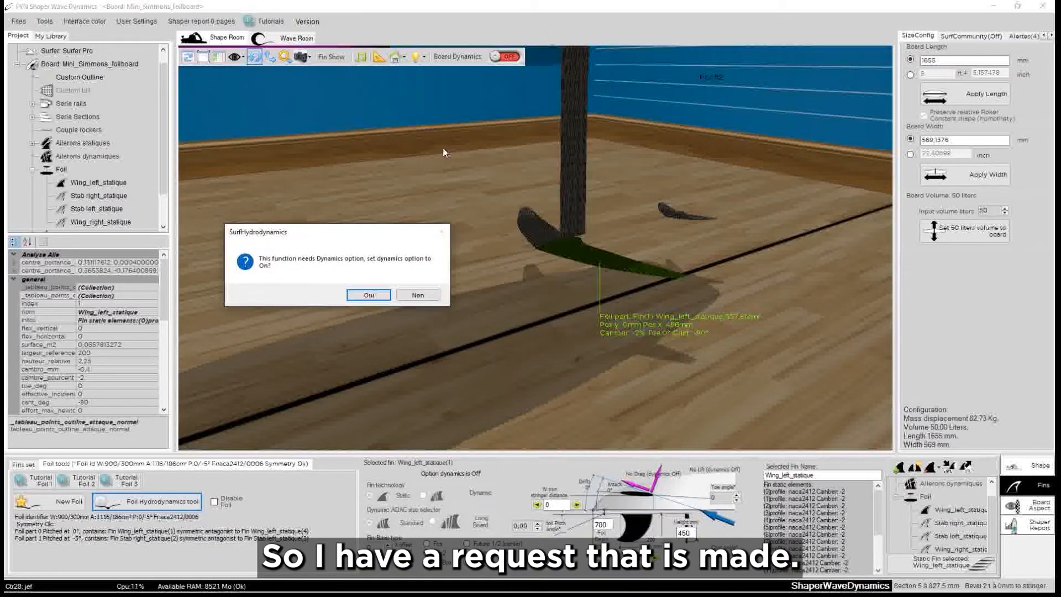
{"action": "left_click", "coordinate": [369, 295]}
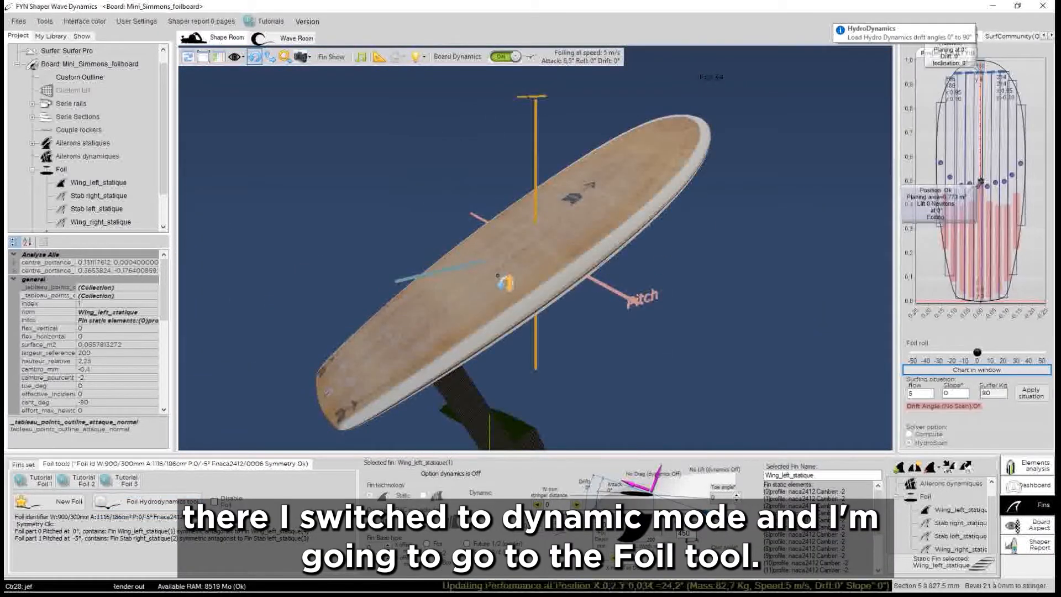
{"action": "mouse_move", "coordinate": [367, 217]}
{"action": "left_mouse_down"}
{"action": "mouse_move", "coordinate": [784, 220]}
{"action": "mouse_move", "coordinate": [725, 165]}
{"action": "mouse_move", "coordinate": [550, 265]}
{"action": "mouse_move", "coordinate": [739, 147]}
{"action": "mouse_move", "coordinate": [766, 215]}
{"action": "left_mouse_up"}
{"action": "mouse_move", "coordinate": [330, 294]}
{"action": "left_mouse_down"}
{"action": "mouse_move", "coordinate": [548, 300]}
{"action": "mouse_move", "coordinate": [443, 257]}
{"action": "mouse_move", "coordinate": [370, 390]}
{"action": "left_mouse_up"}
{"action": "left_click", "coordinate": [163, 502]}
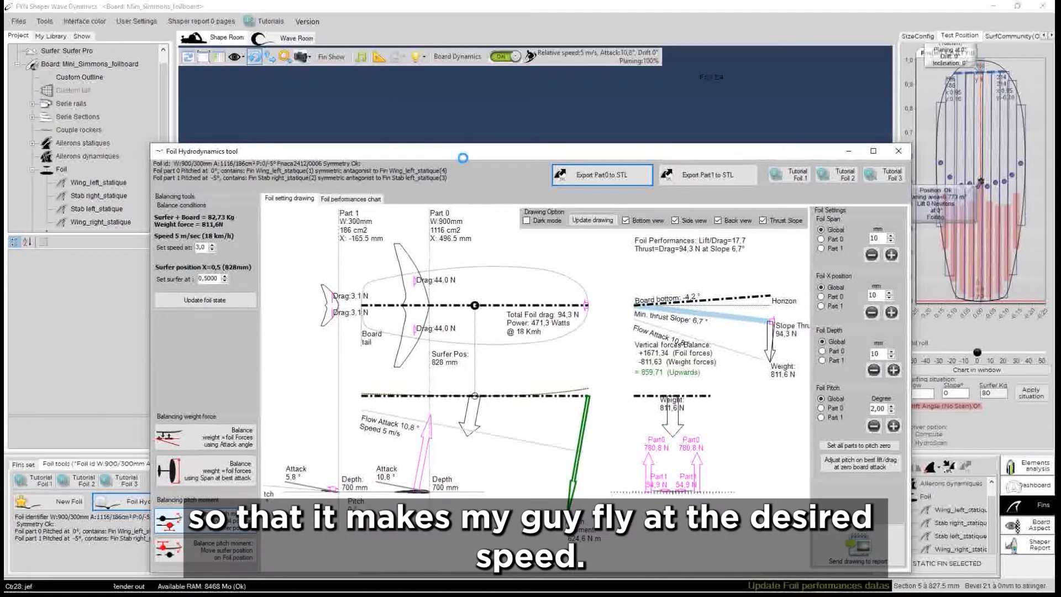
{"action": "left_click_drag", "start_coordinate": [478, 154], "coordinate": [474, 95]}
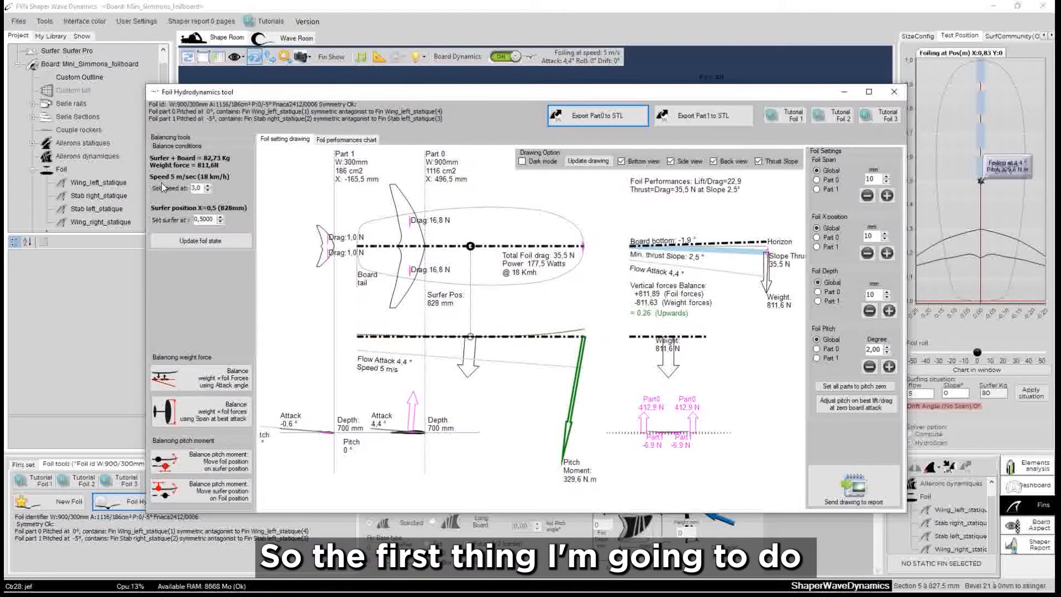
- Set the speed in the foil's balance conditions to 4.2 m/s
{"action": "left_click", "coordinate": [208, 187]}
{"action": "left_click", "coordinate": [208, 186]}
{"action": "left_click", "coordinate": [209, 186]}
{"action": "left_click", "coordinate": [208, 186]}
{"action": "left_click", "coordinate": [208, 186]}
{"action": "left_click", "coordinate": [209, 186]}
{"action": "left_click", "coordinate": [208, 186]}
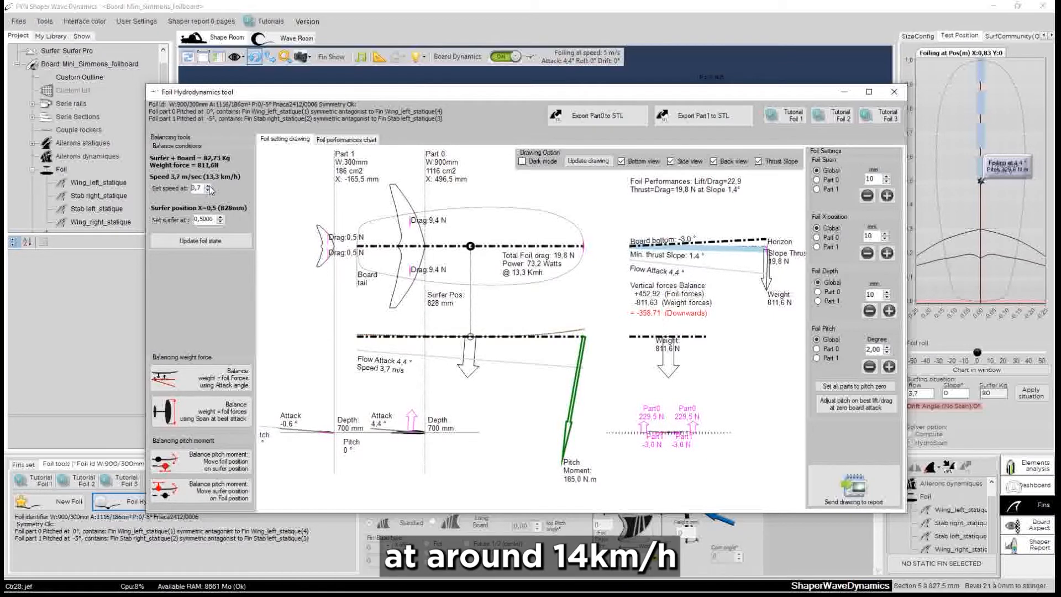
{"action": "left_click", "coordinate": [208, 186]}
{"action": "left_click", "coordinate": [208, 186]}
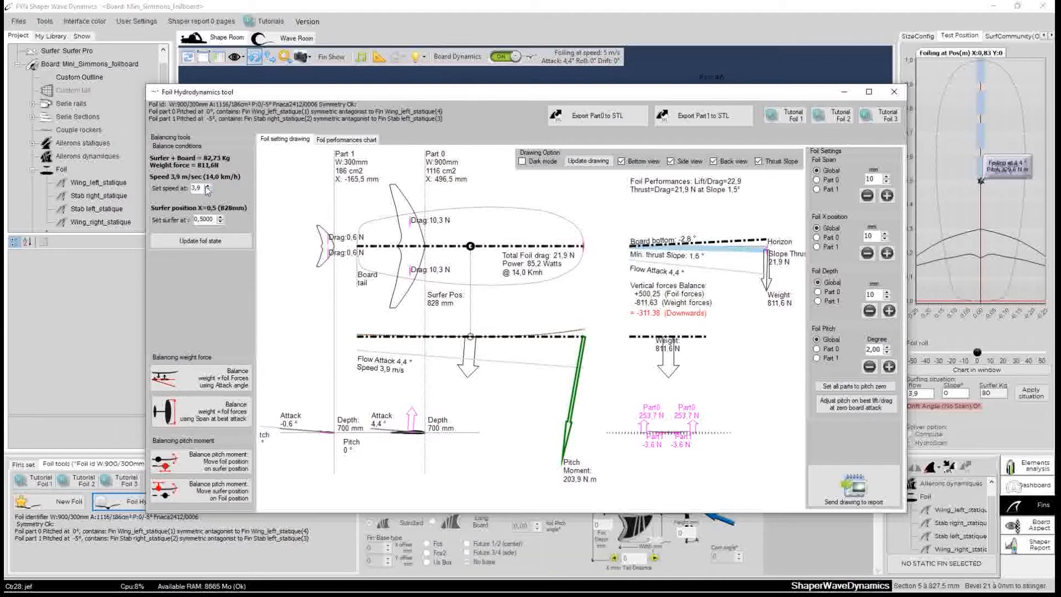
{"action": "left_click", "coordinate": [209, 187]}
{"action": "left_click", "coordinate": [209, 187]}
{"action": "left_click", "coordinate": [208, 187]}
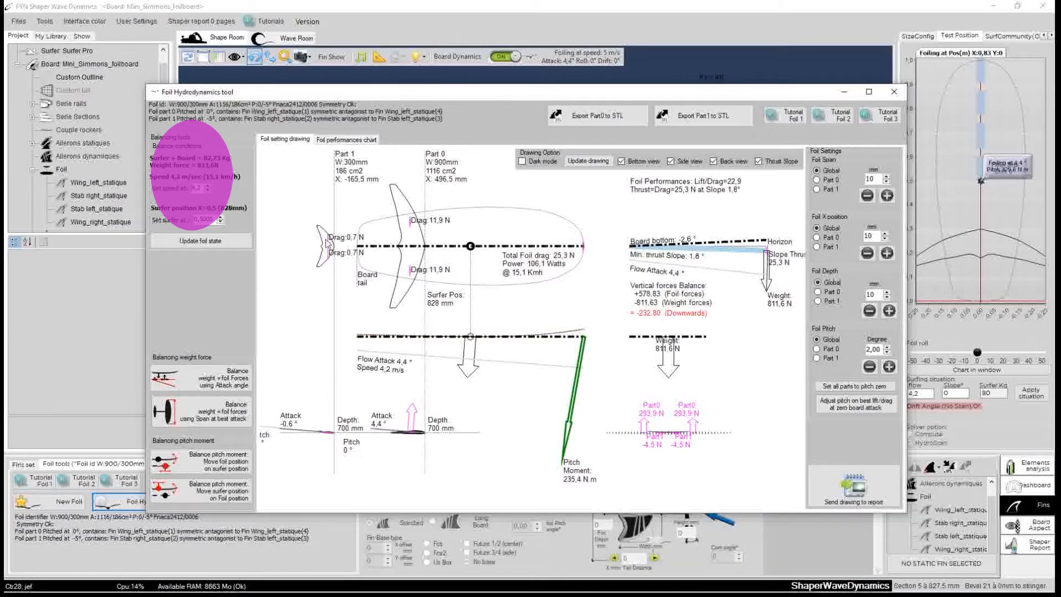
- Balance the weight with the foil forces by adjusting the span at best attack, and accept the result
{"action": "left_click", "coordinate": [227, 419]}
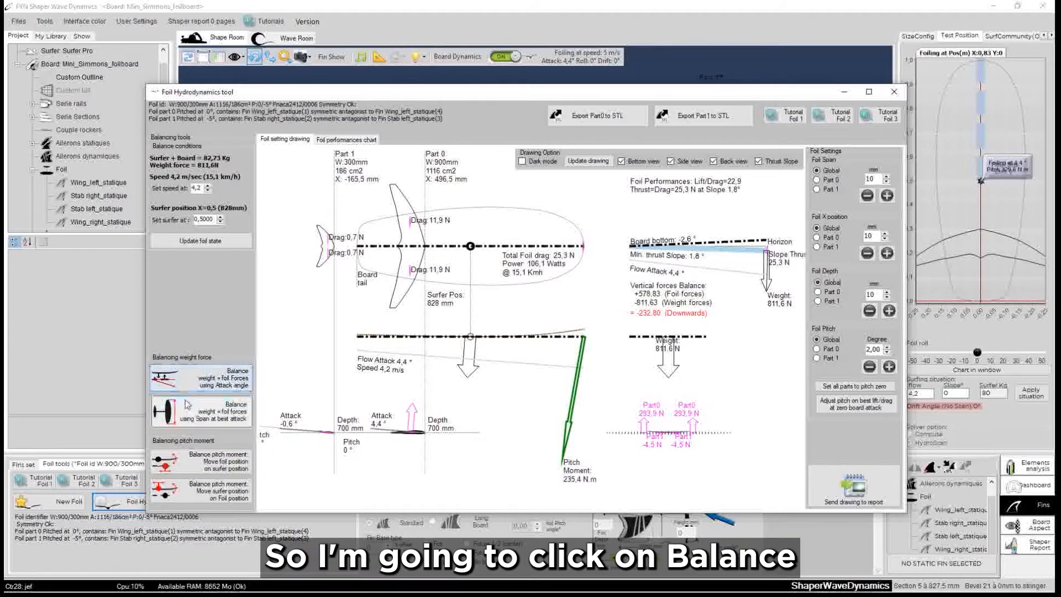
{"action": "left_click", "coordinate": [195, 417]}
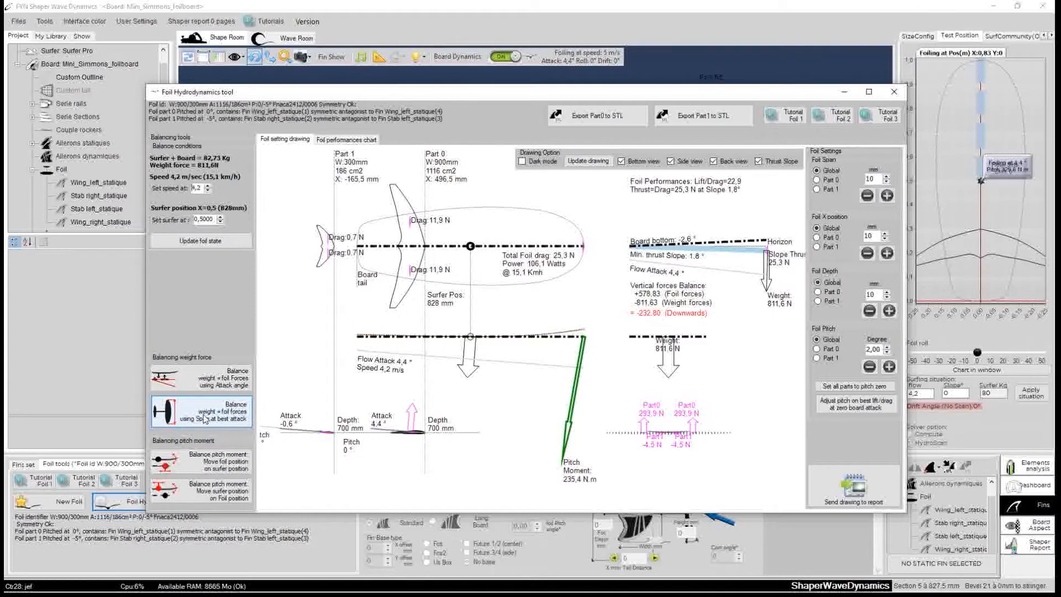
{"action": "left_click", "coordinate": [204, 415]}
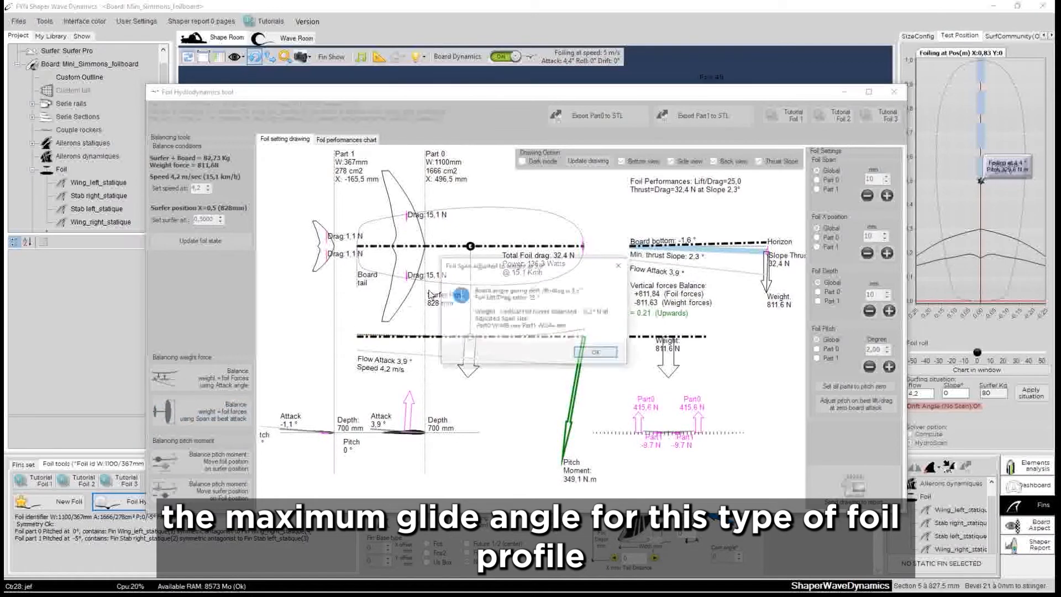
{"action": "left_click", "coordinate": [594, 353]}
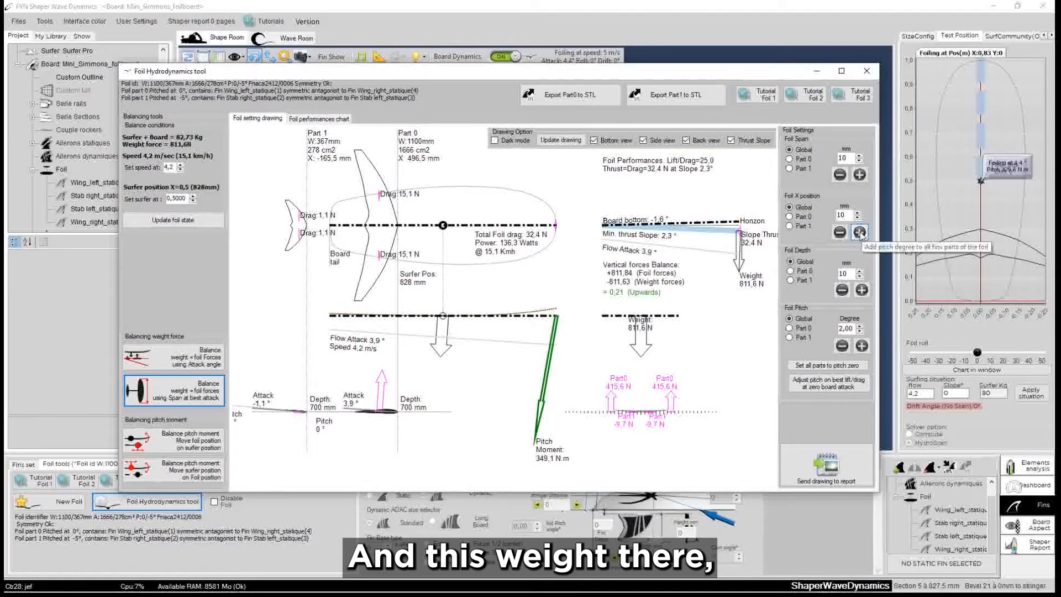
- Move the whole foil forward in 10 mm increments until Part 0 is at X 656.5 mm
{"action": "left_click", "coordinate": [860, 232]}
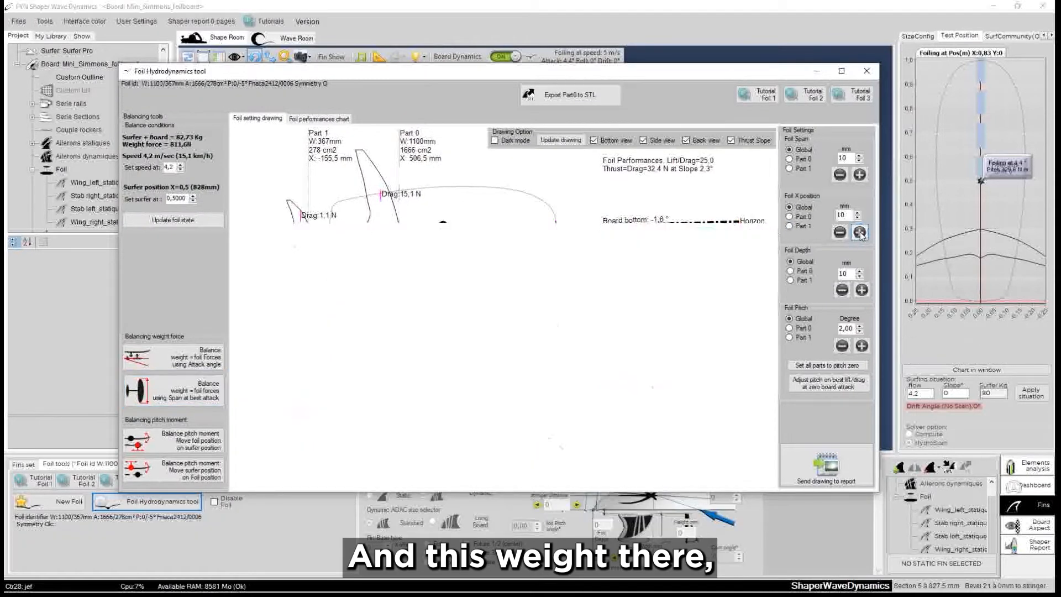
{"action": "left_click", "coordinate": [860, 232]}
{"action": "left_click", "coordinate": [860, 233]}
{"action": "left_click", "coordinate": [860, 234]}
{"action": "left_click", "coordinate": [860, 233]}
{"action": "left_click", "coordinate": [860, 234]}
{"action": "left_click", "coordinate": [860, 234]}
{"action": "left_click", "coordinate": [860, 234]}
{"action": "left_click", "coordinate": [860, 235]}
{"action": "left_click", "coordinate": [860, 235]}
{"action": "left_click", "coordinate": [860, 235]}
{"action": "left_click", "coordinate": [860, 235]}
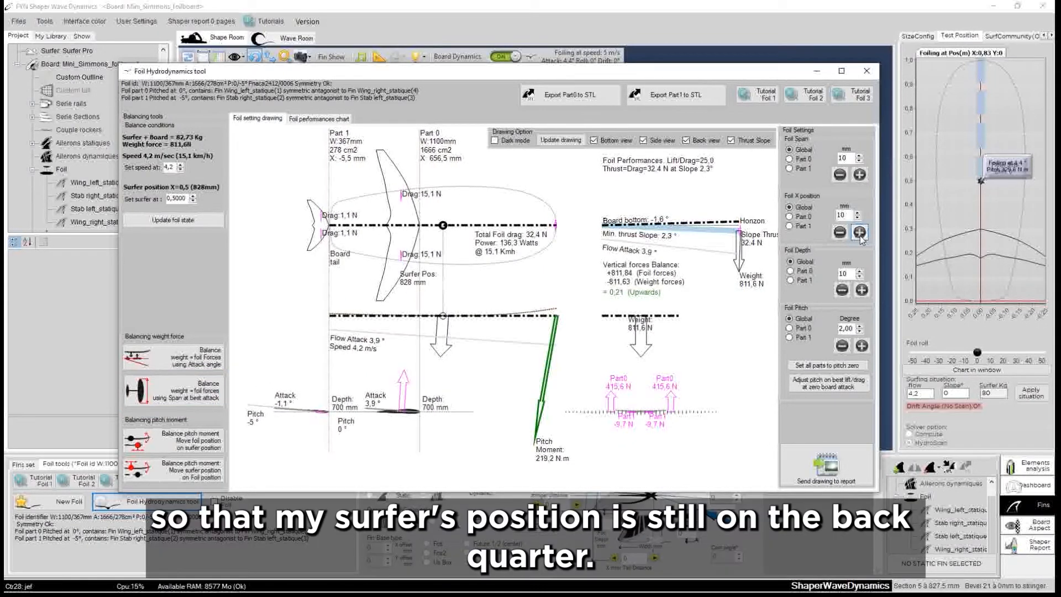
- Move the whole foil further forward in 10 mm increments until Part 0 is at X 696.5 mm
{"action": "left_click", "coordinate": [860, 235]}
{"action": "left_click", "coordinate": [860, 236]}
{"action": "left_click", "coordinate": [860, 236]}
{"action": "left_click", "coordinate": [861, 236]}
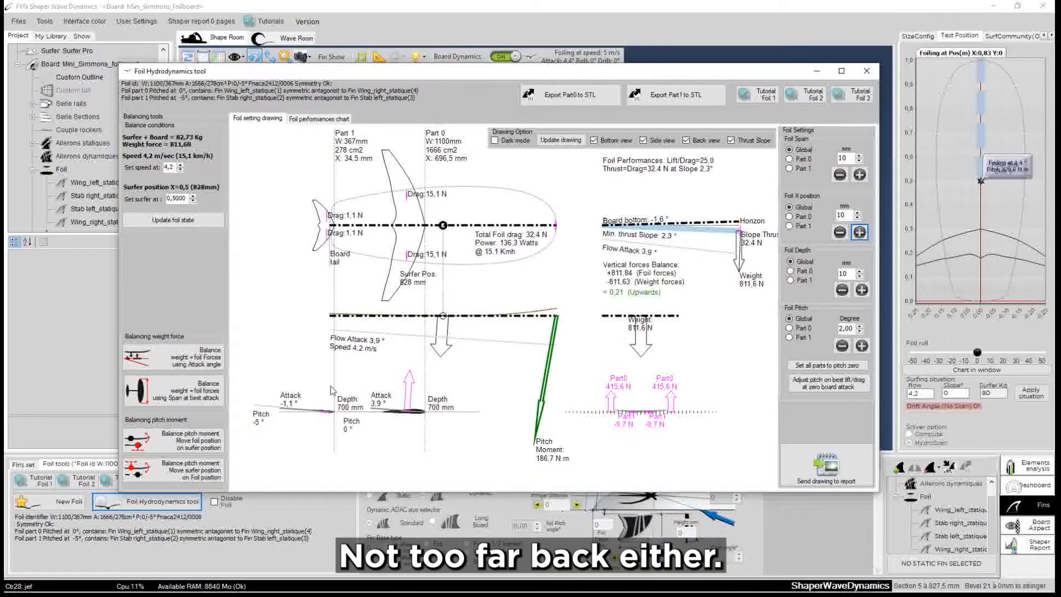
- Balance the pitch moment by moving the surfer position onto the foil position, and accept the result
{"action": "left_click", "coordinate": [170, 472]}
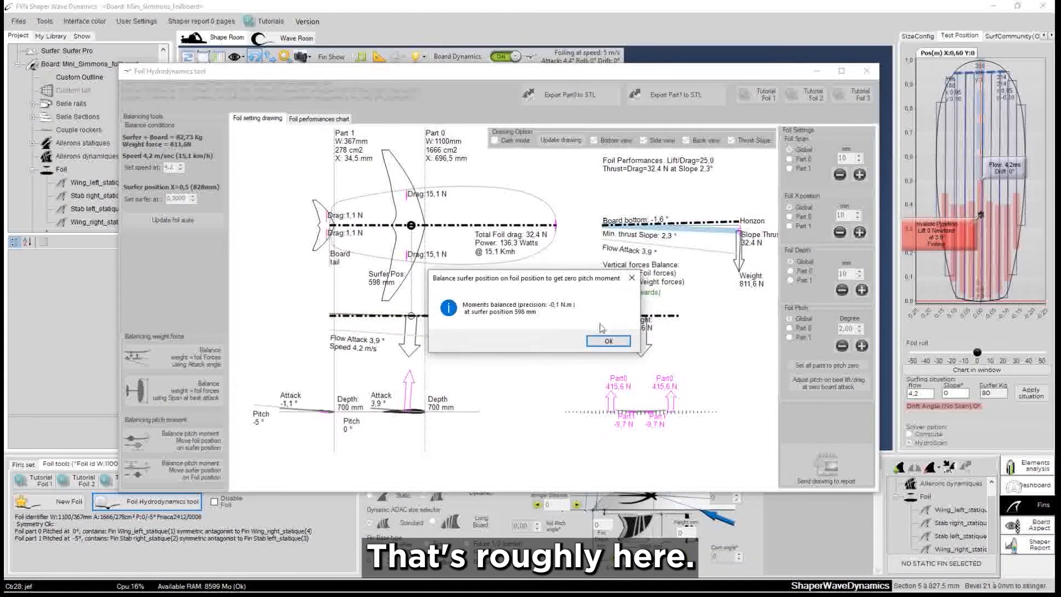
{"action": "left_click", "coordinate": [608, 341]}
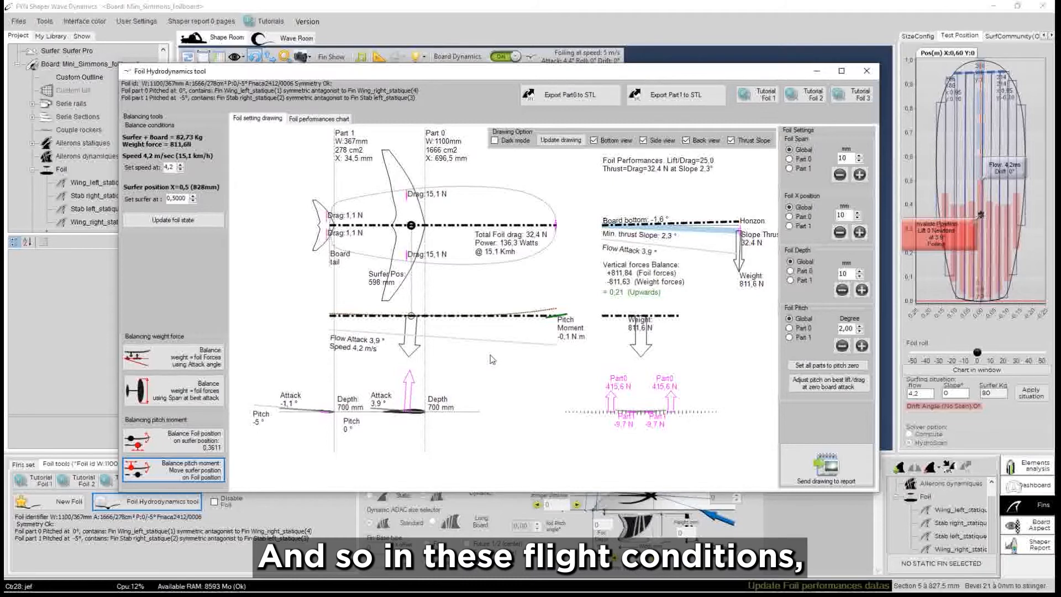
{"action": "left_click_drag", "start_coordinate": [548, 72], "coordinate": [525, 87]}
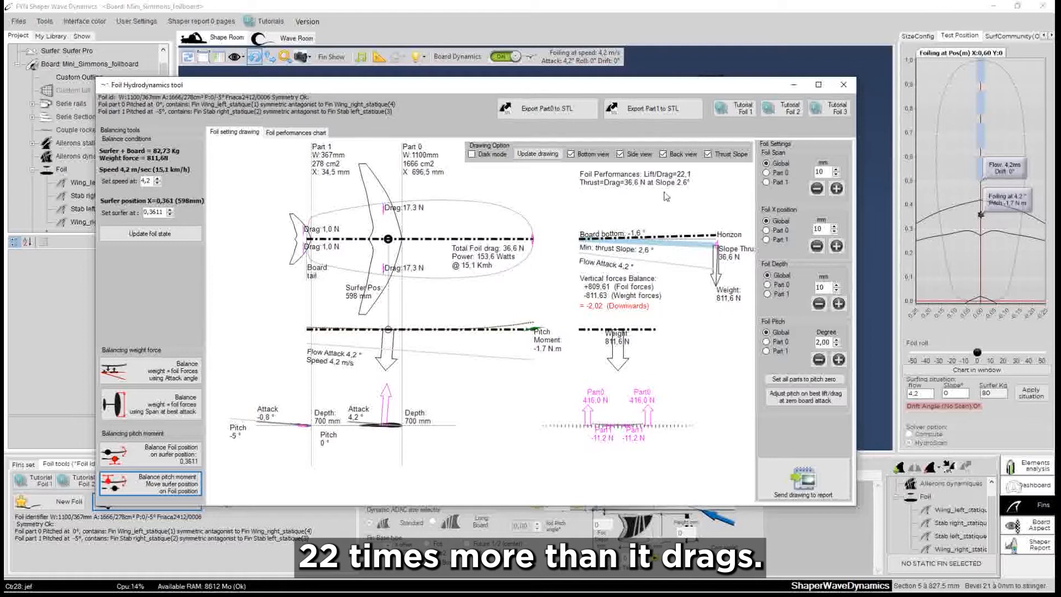
- Rebalance the weight with the foil forces using span at best attack, accept the result and close the Foil Hydrodynamics tool
{"action": "left_click_drag", "start_coordinate": [448, 90], "coordinate": [489, 76]}
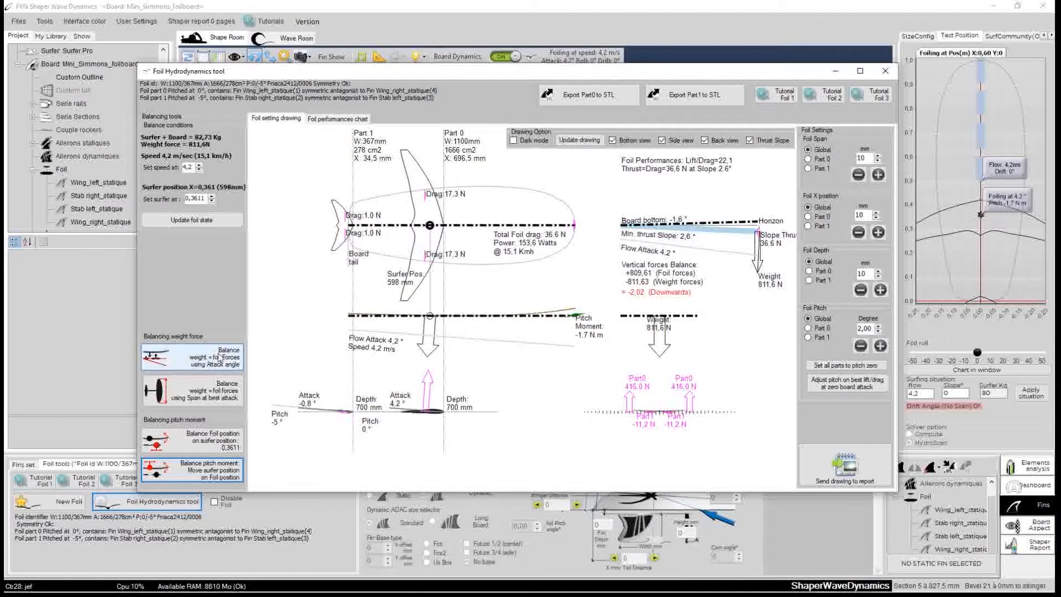
{"action": "left_click", "coordinate": [198, 390]}
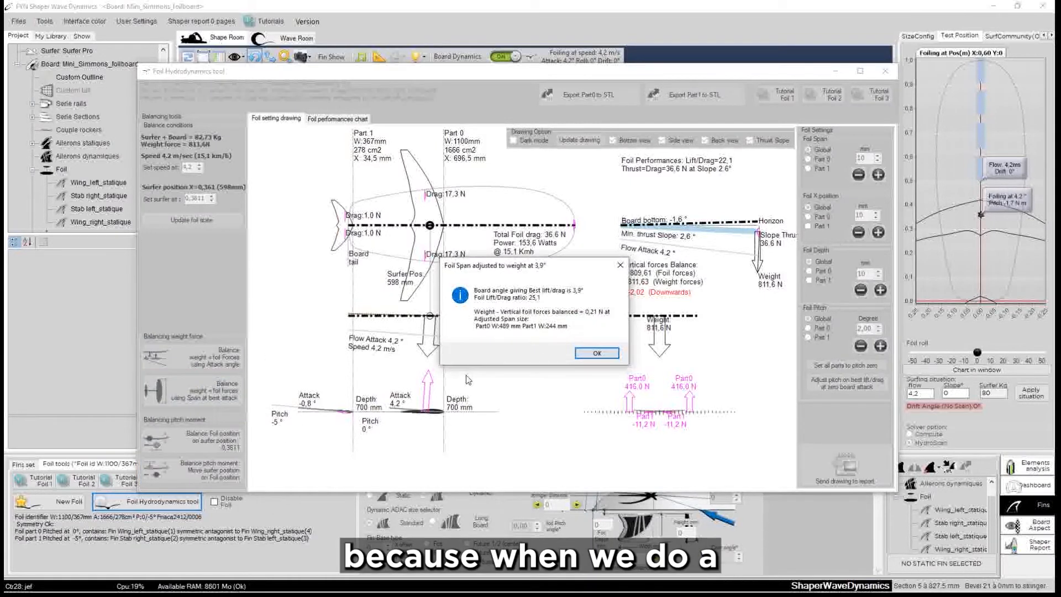
{"action": "left_click", "coordinate": [594, 354]}
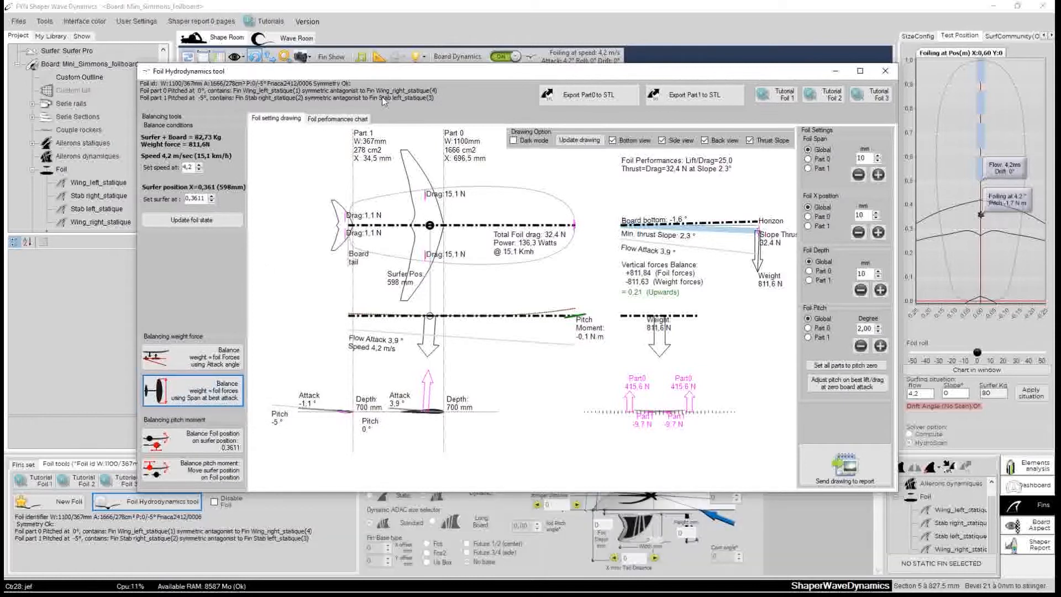
{"action": "mouse_move", "coordinate": [396, 76]}
{"action": "left_mouse_down"}
{"action": "mouse_move", "coordinate": [317, 74]}
{"action": "mouse_move", "coordinate": [325, 79]}
{"action": "left_mouse_up"}
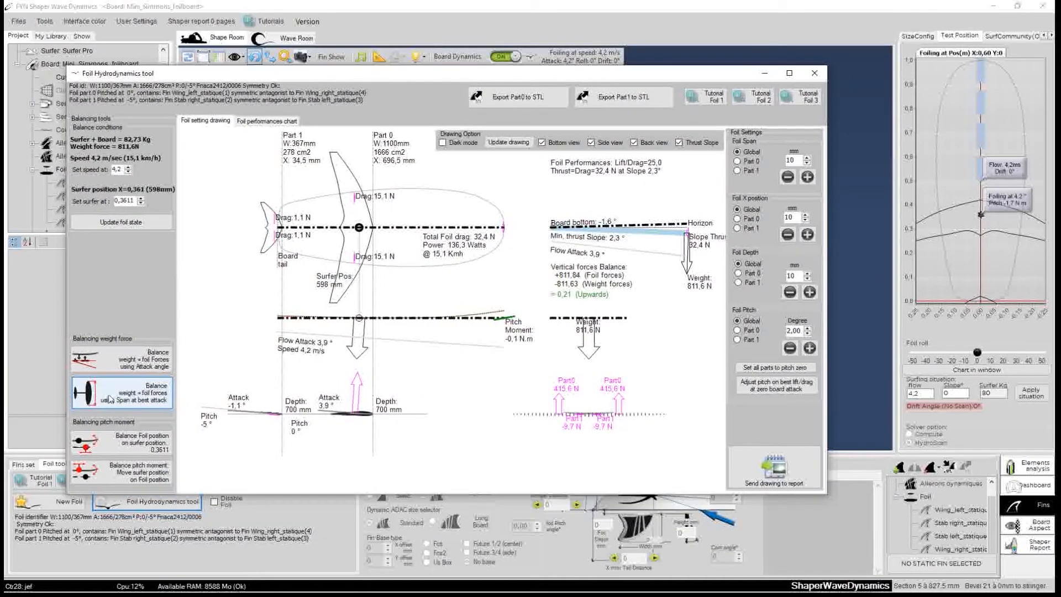
{"action": "mouse_move", "coordinate": [426, 73]}
{"action": "left_mouse_down"}
{"action": "mouse_move", "coordinate": [444, 90]}
{"action": "mouse_move", "coordinate": [434, 87]}
{"action": "left_mouse_up"}
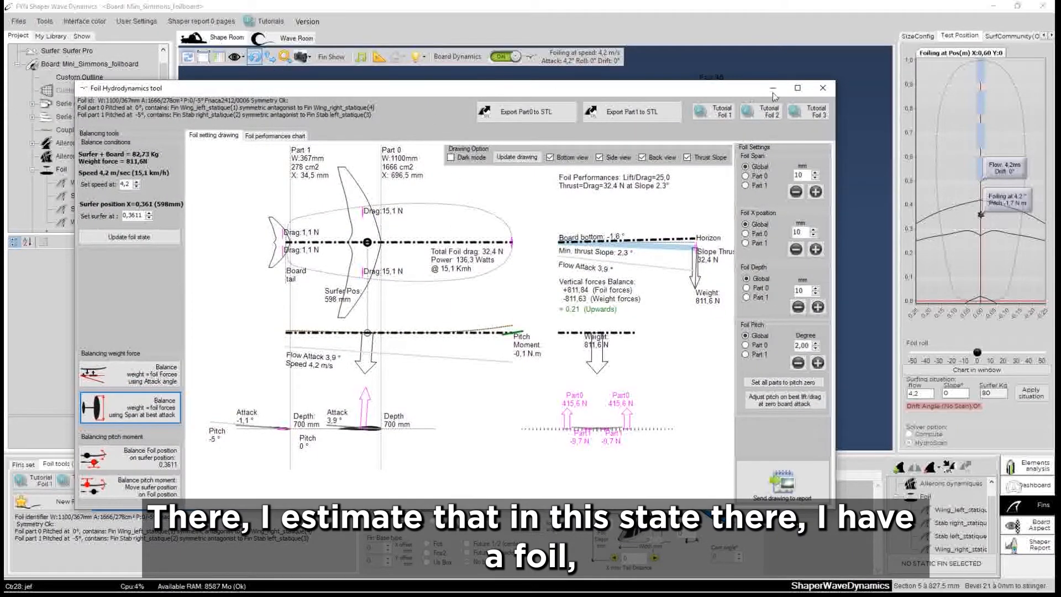
{"action": "left_click", "coordinate": [823, 88]}
- Save the Mini_Simmons_foilboard board with its balanced foil
{"action": "left_click_drag", "start_coordinate": [357, 354], "coordinate": [105, 306]}
{"action": "scroll", "coordinate": [608, 290], "scroll_direction": "up", "scroll_amount": 5}
{"action": "left_click_drag", "start_coordinate": [763, 286], "coordinate": [394, 310]}
{"action": "scroll", "coordinate": [789, 302], "scroll_direction": "down", "scroll_amount": 3}
{"action": "left_click_drag", "start_coordinate": [789, 301], "coordinate": [445, 367]}
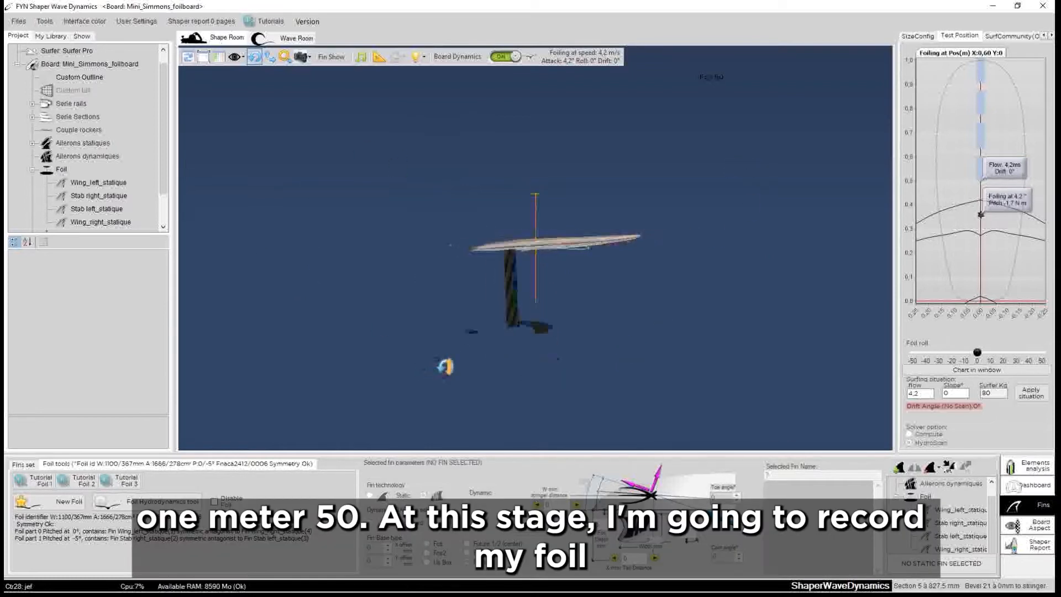
{"action": "left_click_drag", "start_coordinate": [631, 310], "coordinate": [246, 216]}
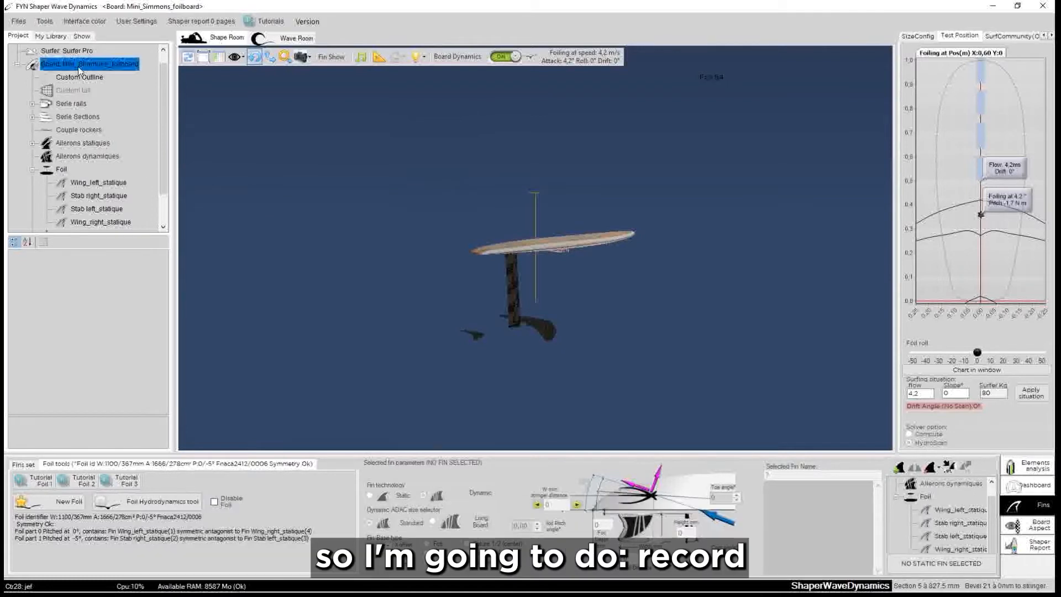
{"action": "left_click", "coordinate": [80, 64]}
{"action": "right_click", "coordinate": [78, 67]}
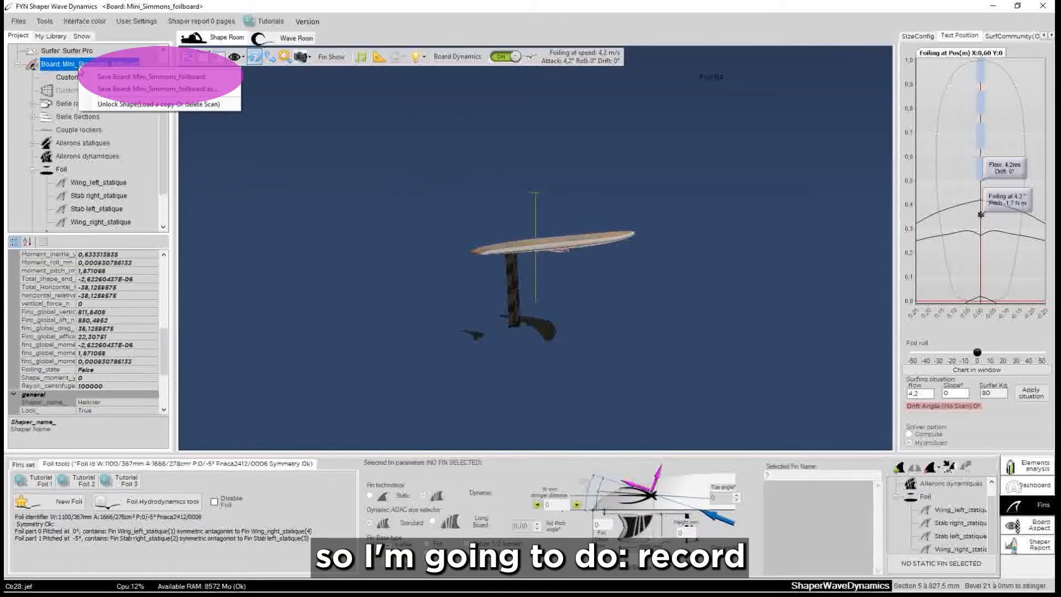
{"action": "left_click", "coordinate": [135, 78]}
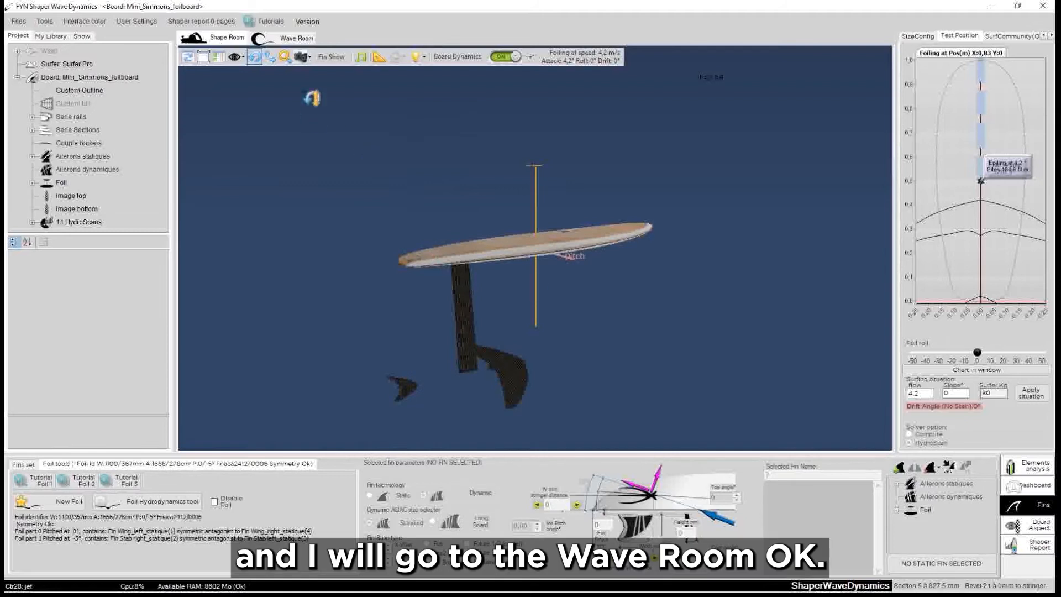
- Open the Wave Room with the previous session's default_1m20 wave and turn the board dynamics on
{"action": "left_click", "coordinate": [293, 41]}
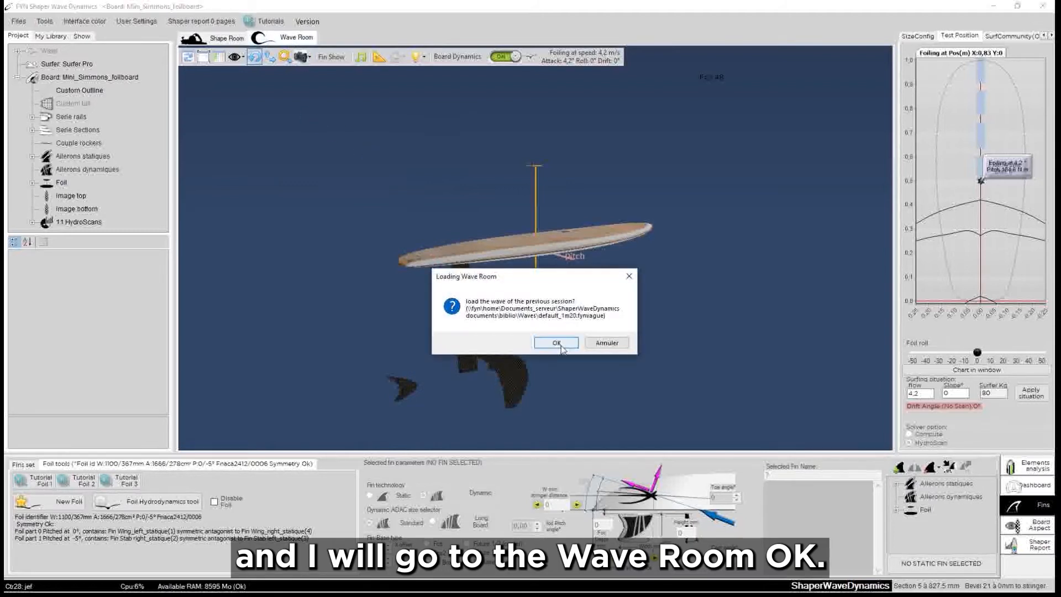
{"action": "left_click", "coordinate": [557, 341]}
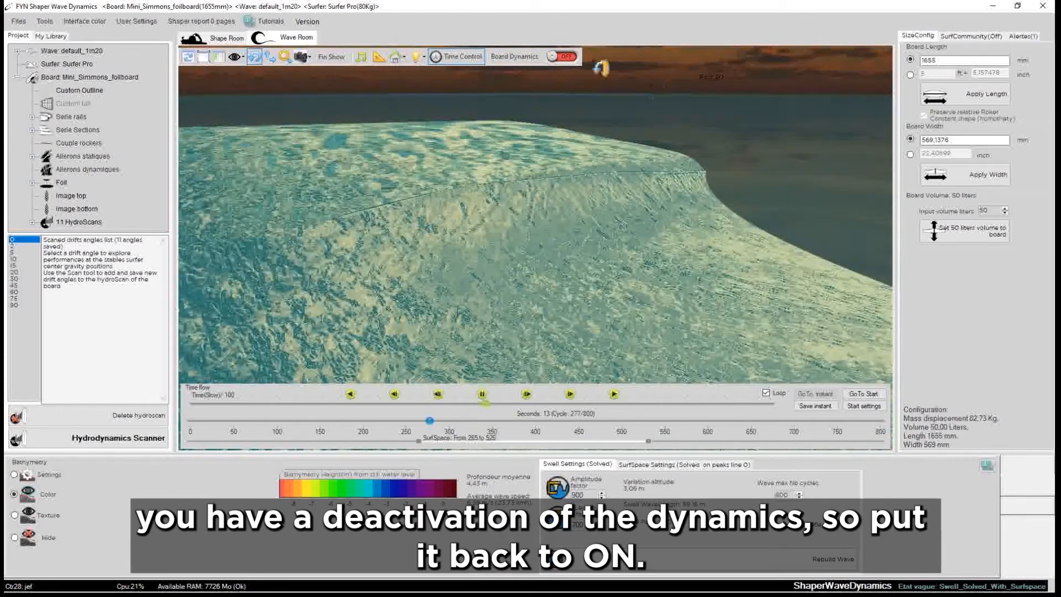
{"action": "left_click", "coordinate": [560, 56]}
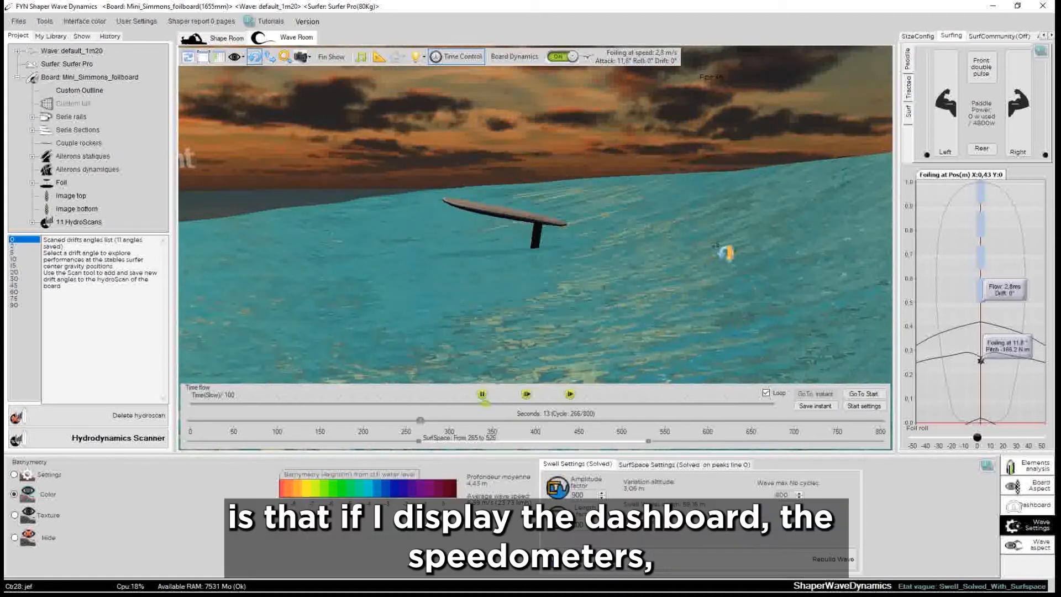
- Display the dashboard gauges and view the fins' lift and drag charts, followed by the vertical and horizontal force projections
{"action": "left_click", "coordinate": [1033, 510]}
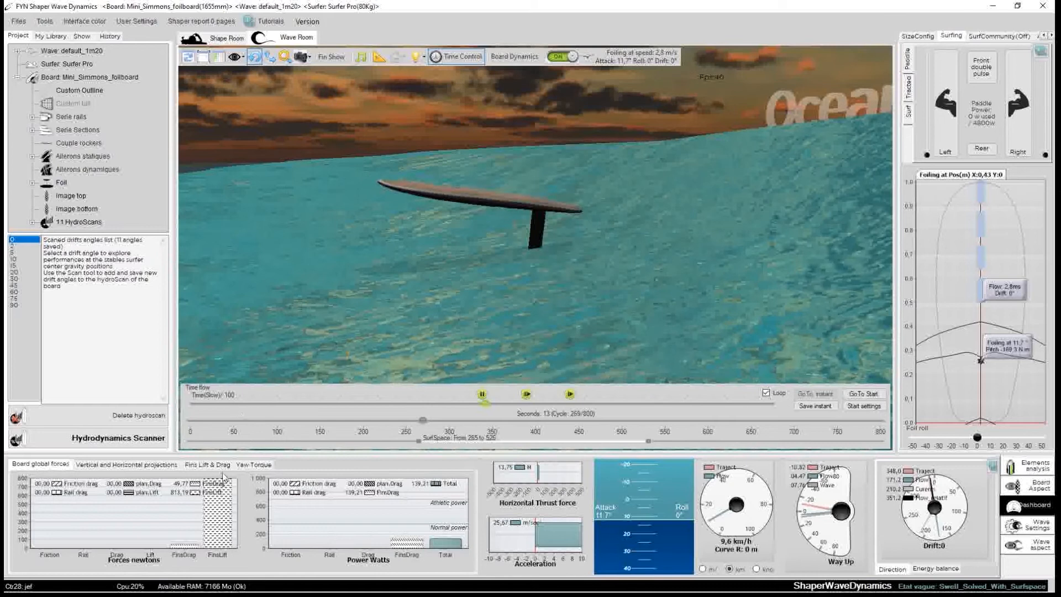
{"action": "left_click", "coordinate": [199, 465]}
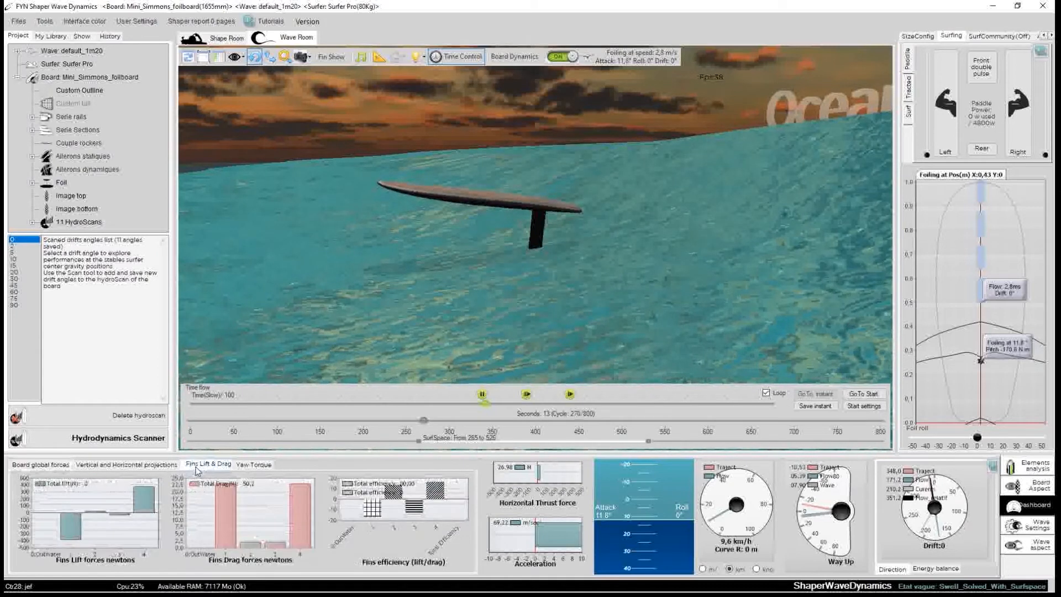
{"action": "left_click", "coordinate": [156, 466]}
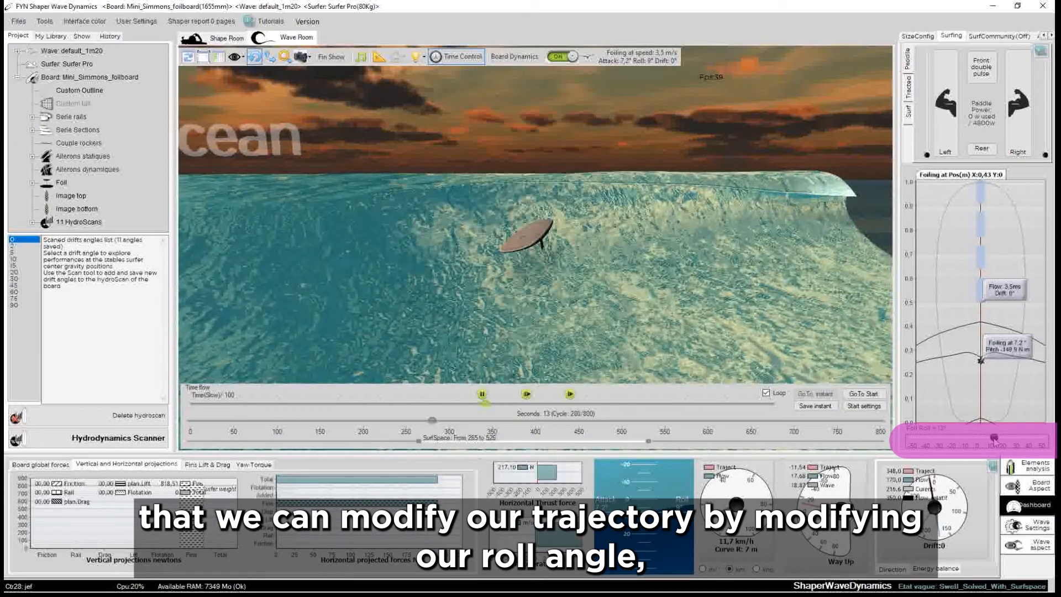
- Set the foil roll to 9° and show the curvature of the board's trajectory
{"action": "left_click_drag", "start_coordinate": [994, 438], "coordinate": [990, 438]}
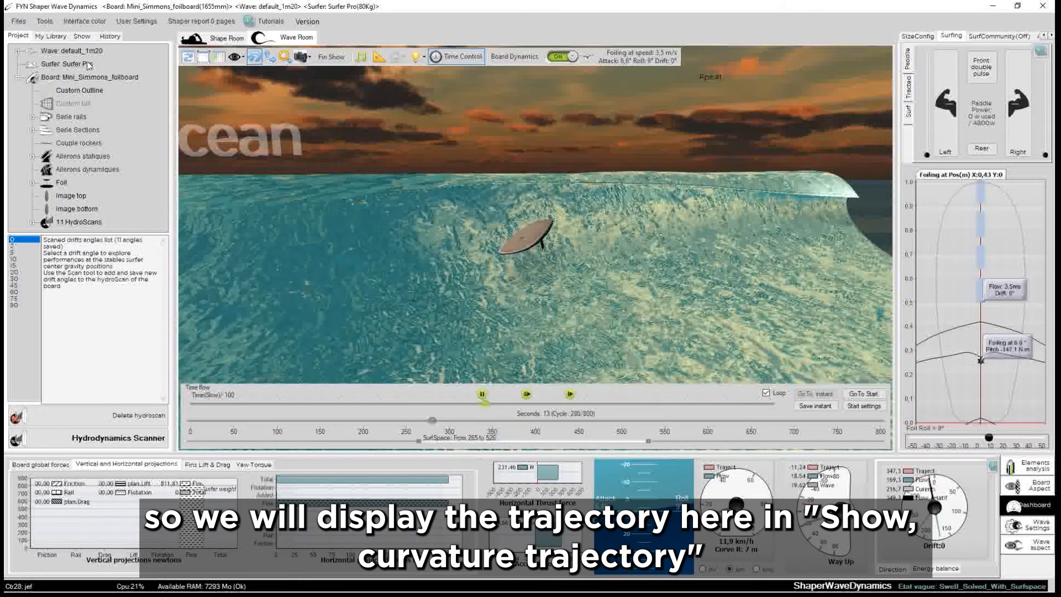
{"action": "left_click", "coordinate": [84, 37]}
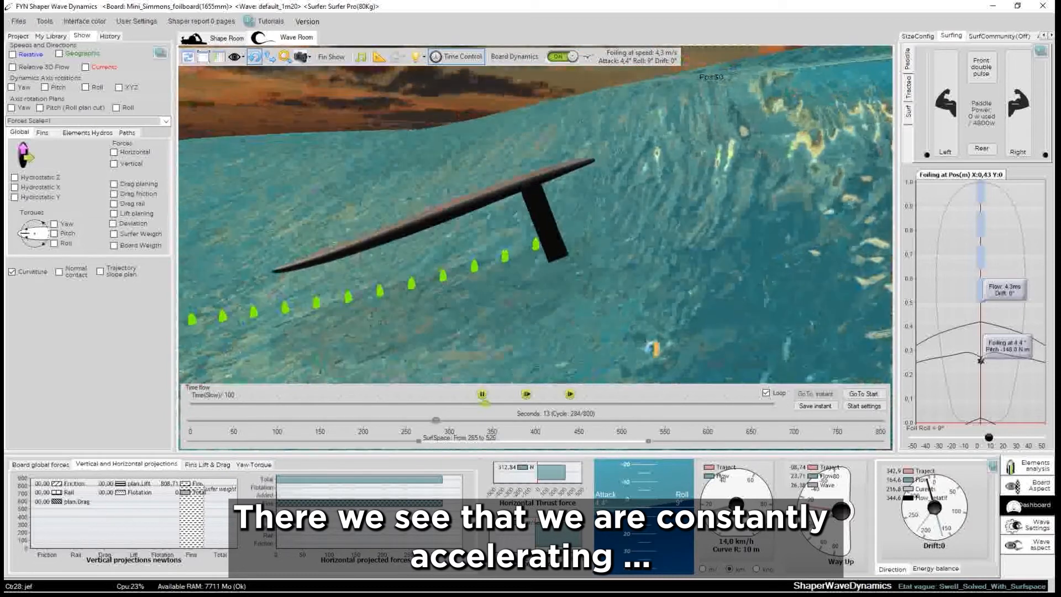
- Steer the foiling board along the wave by setting the foil roll to 3°, increasing it to 12° and beyond, and reducing it to 4°
{"action": "mouse_move", "coordinate": [989, 438]}
{"action": "left_mouse_down"}
{"action": "mouse_move", "coordinate": [967, 443]}
{"action": "mouse_move", "coordinate": [993, 439]}
{"action": "mouse_move", "coordinate": [977, 442]}
{"action": "left_mouse_up"}
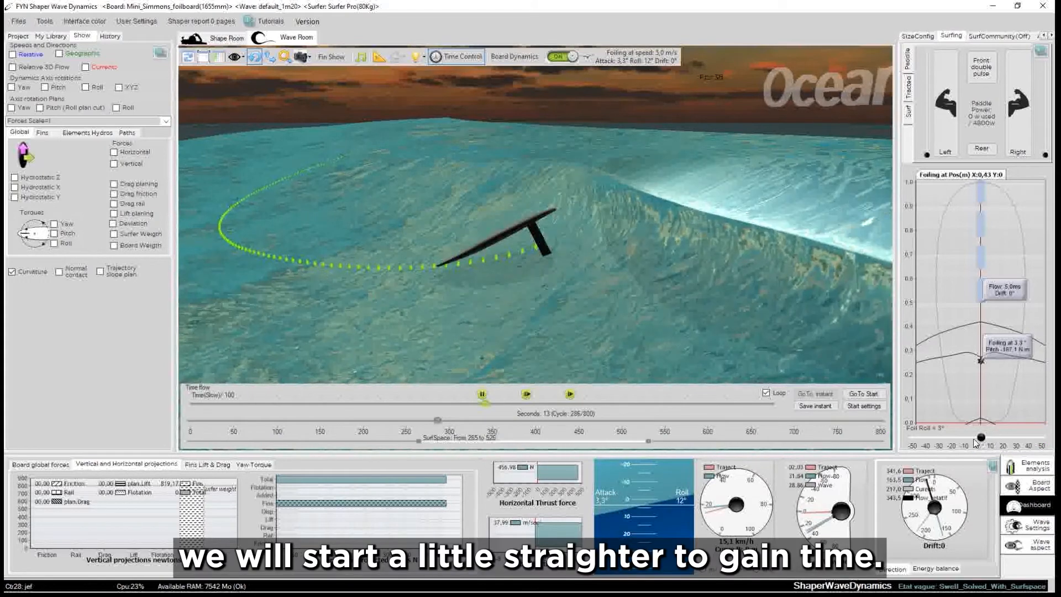
{"action": "left_click", "coordinate": [982, 440]}
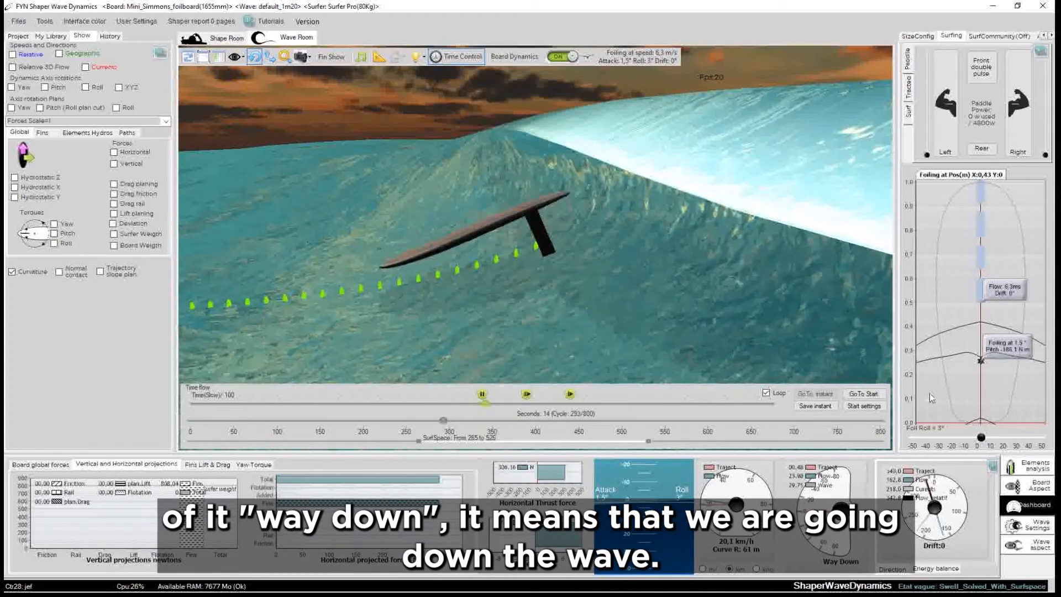
{"action": "left_click_drag", "start_coordinate": [981, 438], "coordinate": [994, 437]}
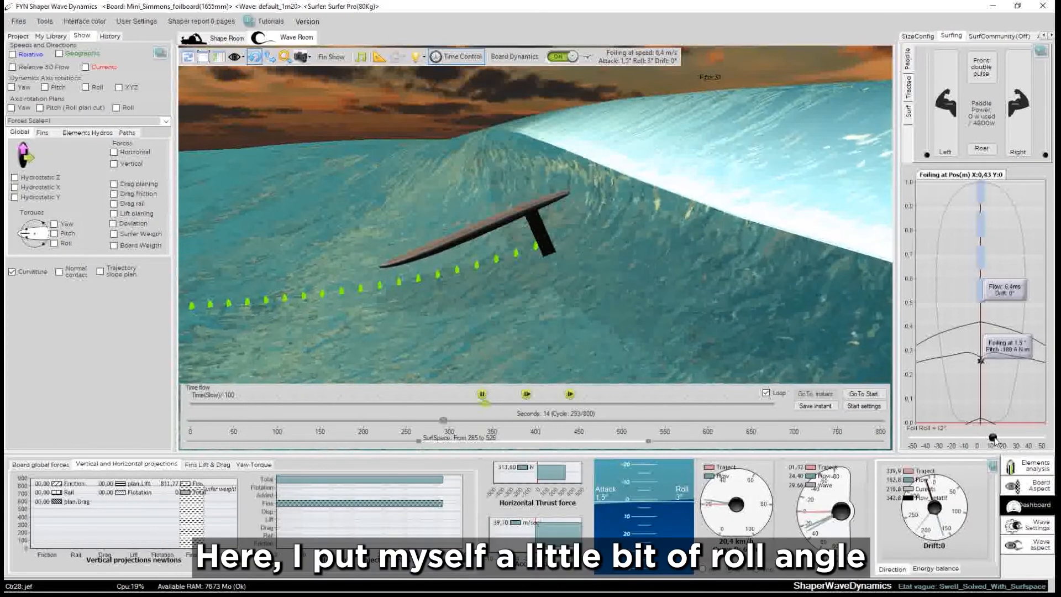
{"action": "left_click_drag", "start_coordinate": [597, 271], "coordinate": [694, 269]}
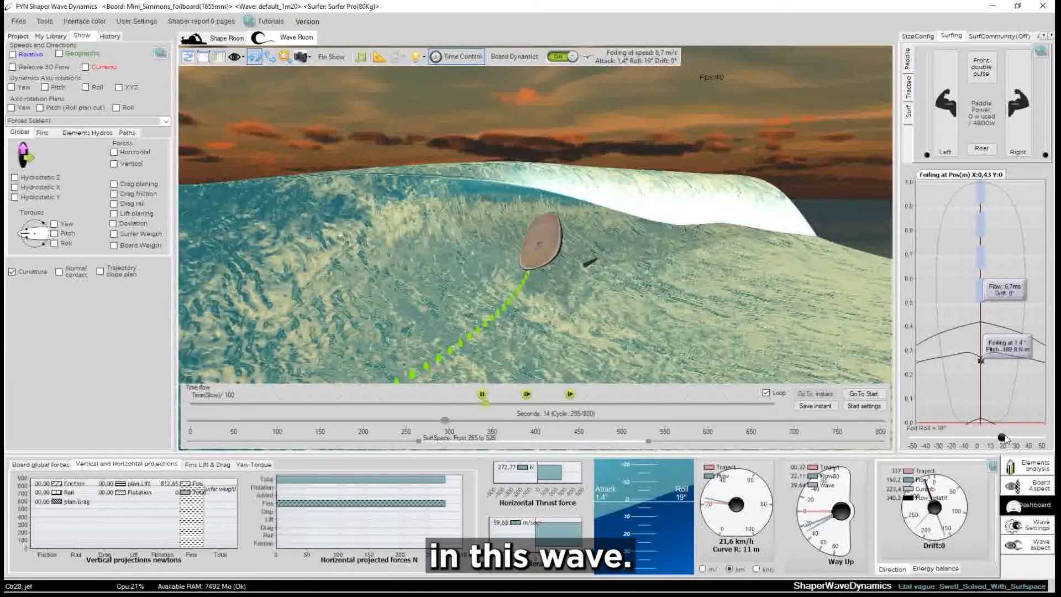
{"action": "left_click_drag", "start_coordinate": [1001, 438], "coordinate": [984, 439]}
{"action": "left_click_drag", "start_coordinate": [687, 359], "coordinate": [715, 208]}
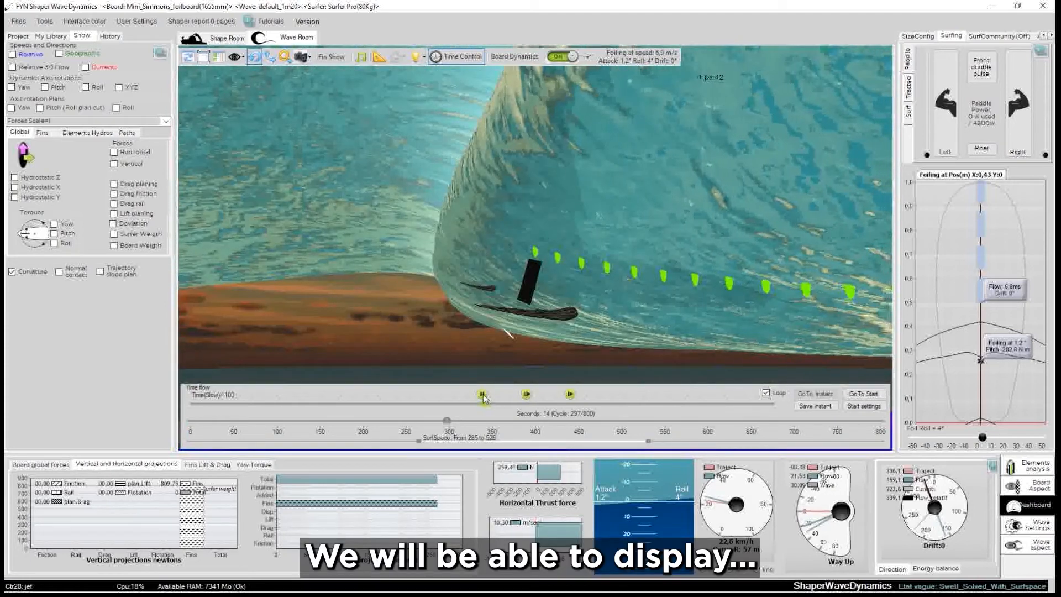
- Stop the time flow and display the lift forces of all fins on the foil
{"action": "left_click", "coordinate": [482, 394]}
{"action": "scroll", "coordinate": [503, 298], "scroll_direction": "down", "scroll_amount": 5}
{"action": "left_click_drag", "start_coordinate": [502, 298], "coordinate": [600, 230]}
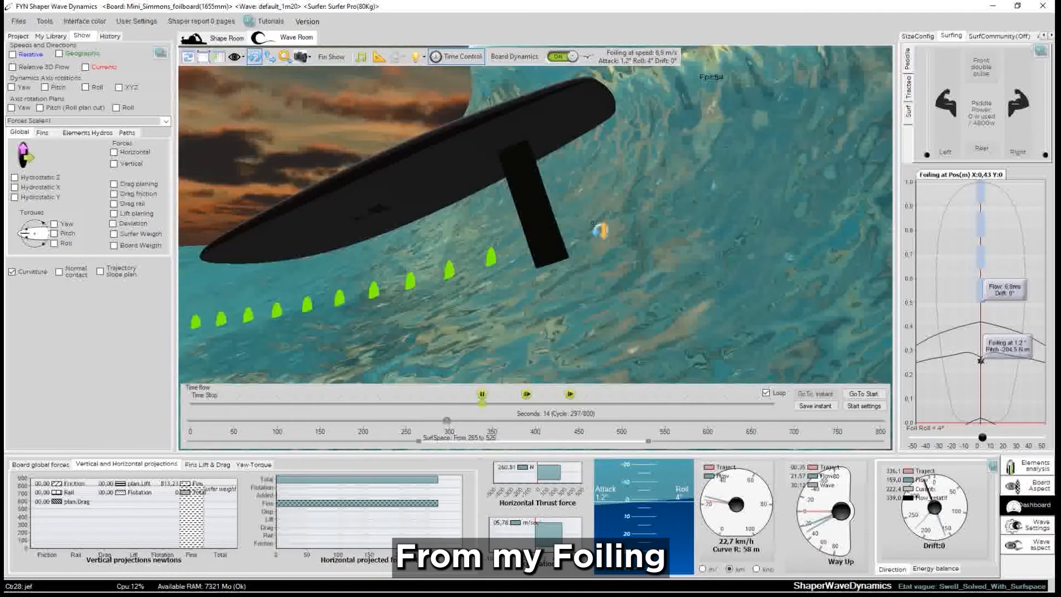
{"action": "left_click_drag", "start_coordinate": [691, 224], "coordinate": [382, 264]}
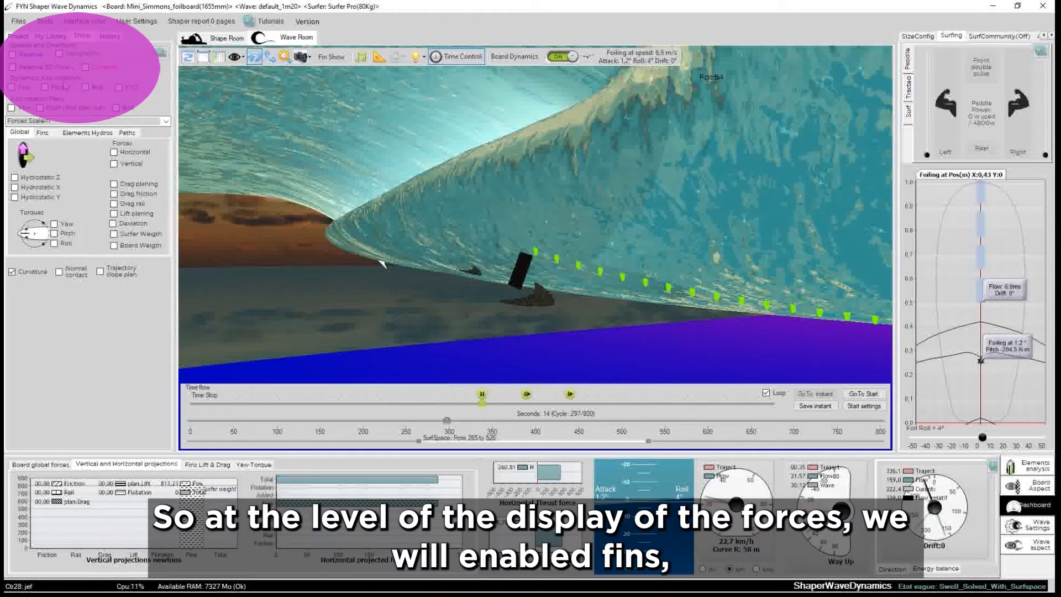
{"action": "left_click", "coordinate": [43, 134]}
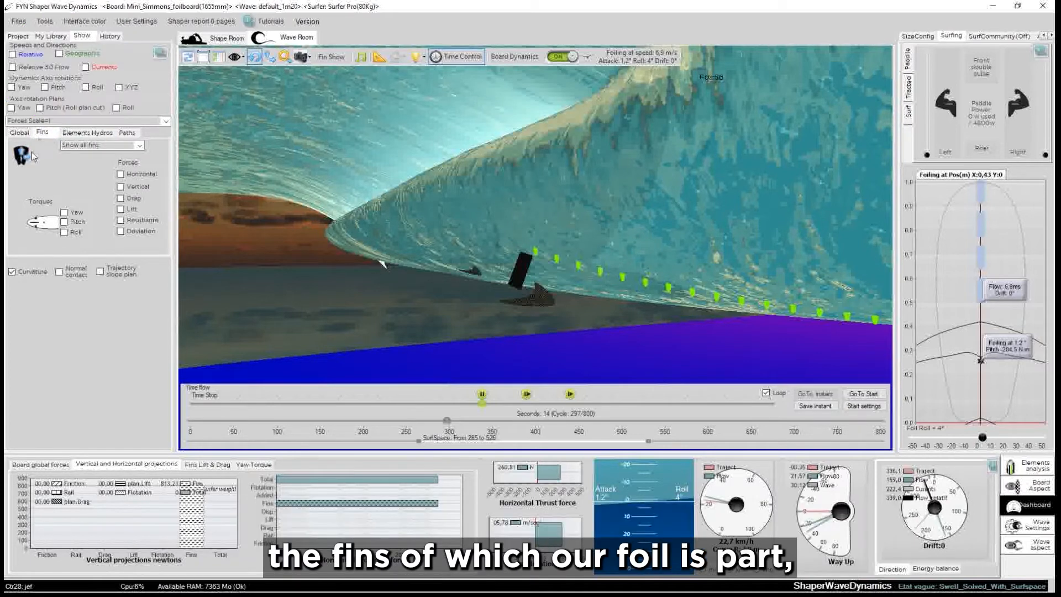
{"action": "left_click_drag", "start_coordinate": [602, 345], "coordinate": [504, 290]}
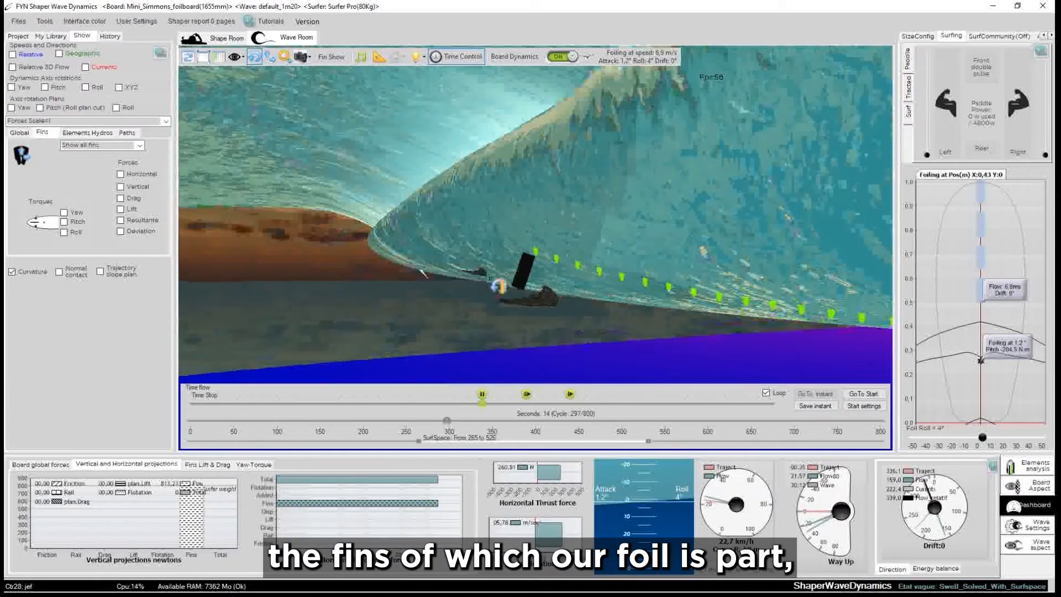
{"action": "scroll", "coordinate": [593, 334], "scroll_direction": "up", "scroll_amount": 5}
{"action": "scroll", "coordinate": [556, 365], "scroll_direction": "down", "scroll_amount": 2}
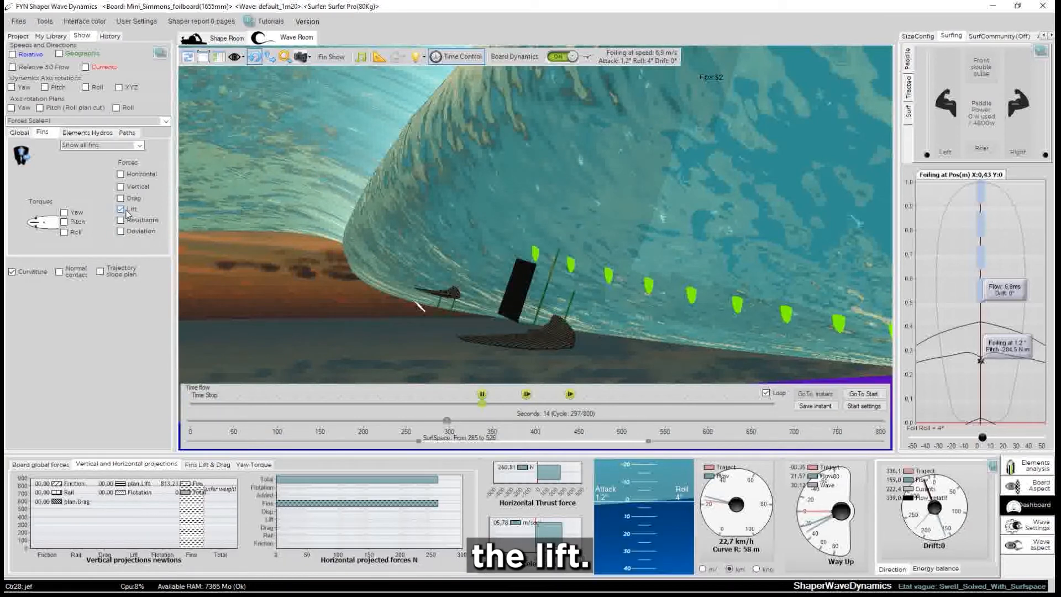
- Examine the lift force vectors on the wings and stabilizers from several angles, reading the lift of the right wing
{"action": "left_click_drag", "start_coordinate": [437, 369], "coordinate": [219, 263]}
{"action": "left_click_drag", "start_coordinate": [515, 350], "coordinate": [299, 301]}
{"action": "left_click_drag", "start_coordinate": [679, 259], "coordinate": [532, 182]}
{"action": "left_click_drag", "start_coordinate": [463, 335], "coordinate": [792, 376]}
{"action": "scroll", "coordinate": [592, 336], "scroll_direction": "down", "scroll_amount": 5}
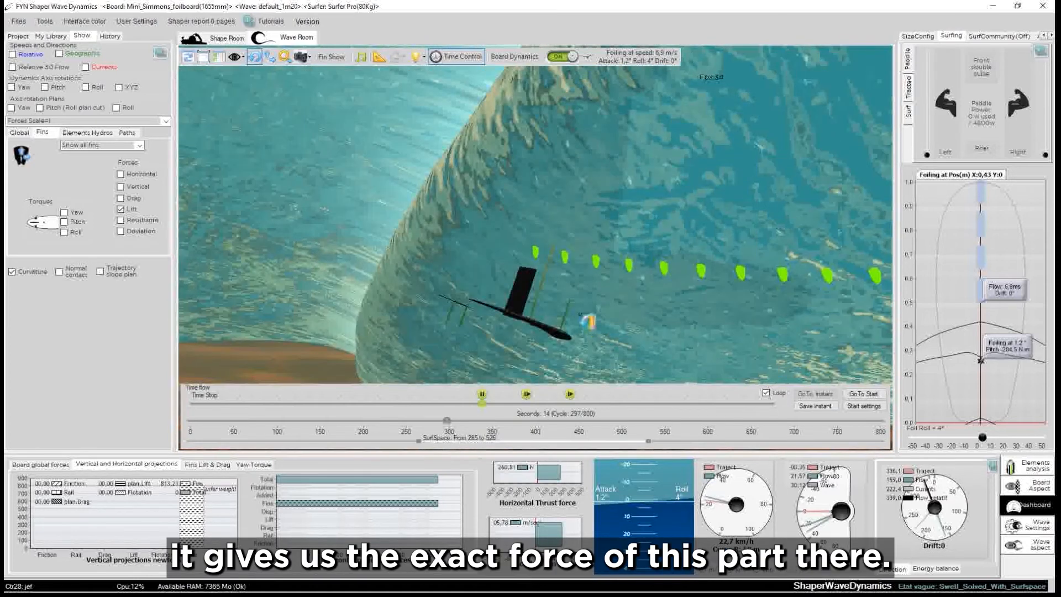
{"action": "mouse_move", "coordinate": [544, 309]}
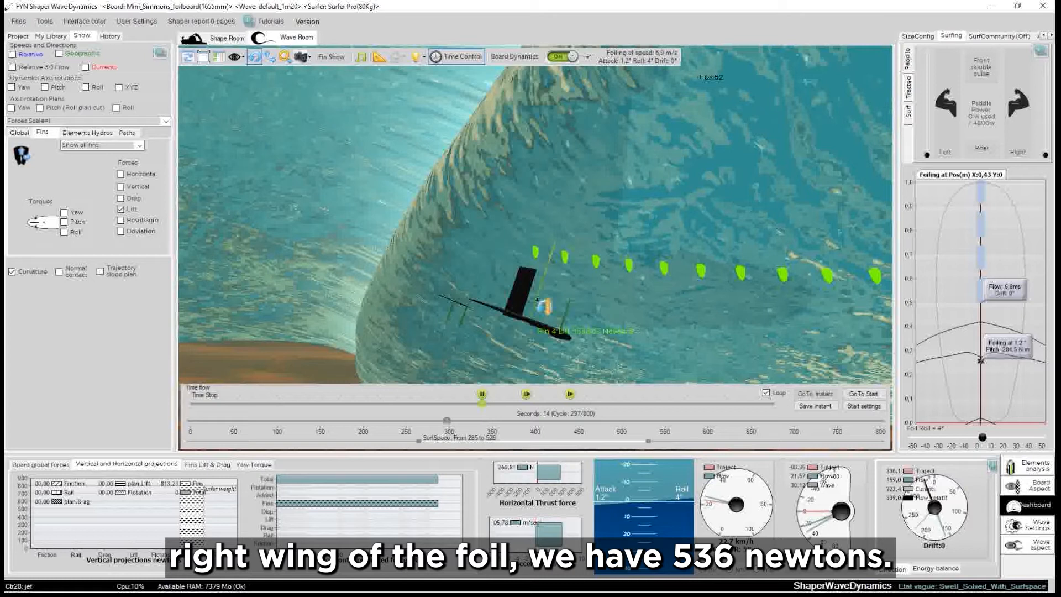
{"action": "left_click_drag", "start_coordinate": [646, 306], "coordinate": [309, 250]}
{"action": "left_click_drag", "start_coordinate": [687, 333], "coordinate": [367, 248]}
{"action": "left_click_drag", "start_coordinate": [475, 321], "coordinate": [640, 317]}
{"action": "left_click_drag", "start_coordinate": [710, 294], "coordinate": [566, 389]}
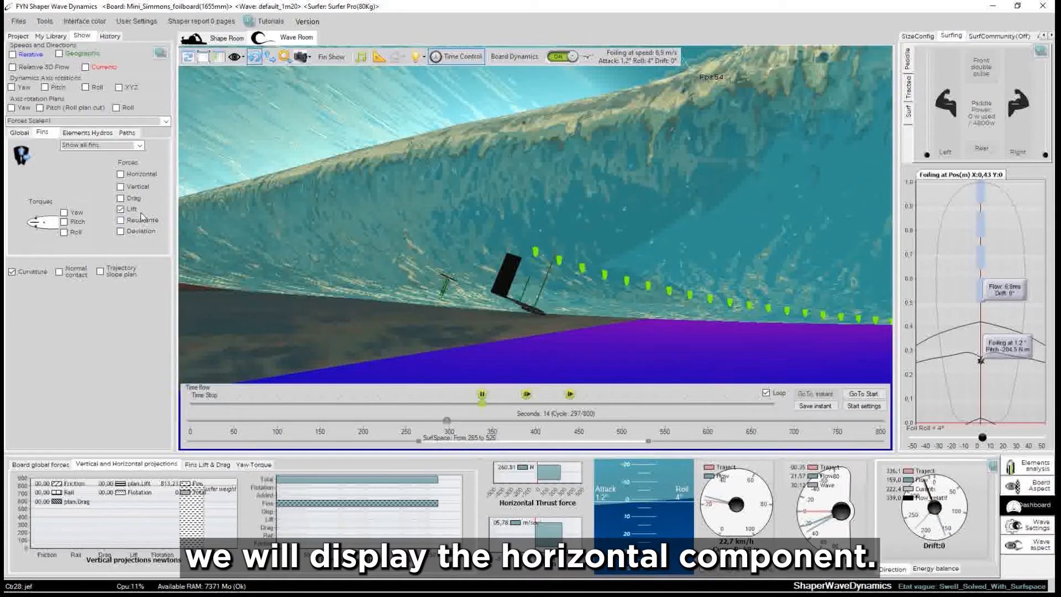
- Display the horizontal component of the fin forces alongside the lift
{"action": "left_click", "coordinate": [131, 180]}
{"action": "left_click_drag", "start_coordinate": [465, 313], "coordinate": [480, 246]}
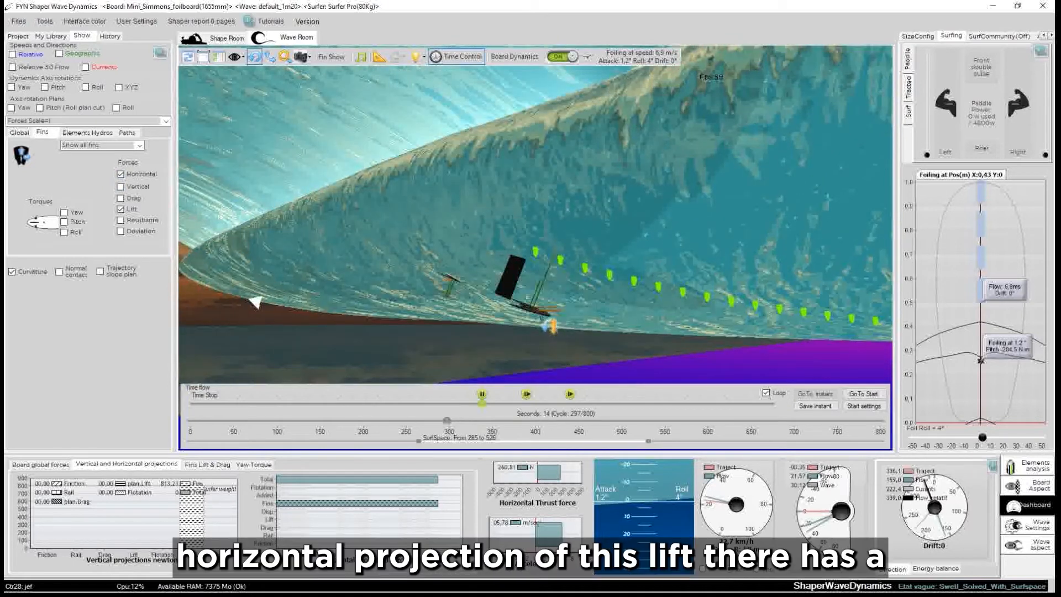
- Examine the lift and horizontal force vectors on the foil's front wings from several angles to find the propulsive component
{"action": "scroll", "coordinate": [549, 326], "scroll_direction": "up", "scroll_amount": 5}
{"action": "scroll", "coordinate": [559, 319], "scroll_direction": "down", "scroll_amount": 5}
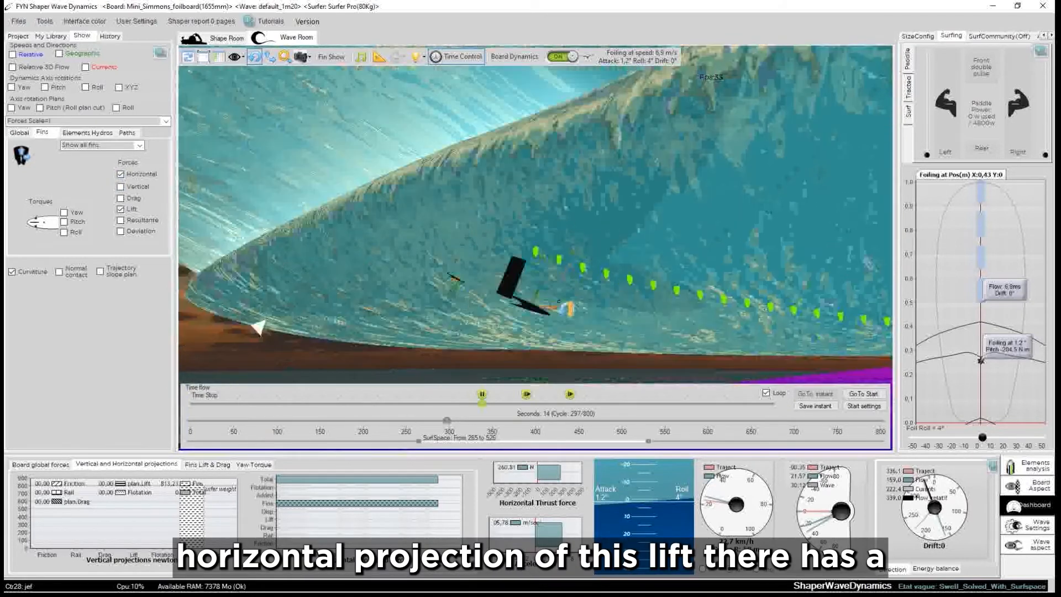
{"action": "left_click_drag", "start_coordinate": [611, 277], "coordinate": [589, 240]}
{"action": "scroll", "coordinate": [588, 244], "scroll_direction": "up", "scroll_amount": 5}
{"action": "left_click_drag", "start_coordinate": [578, 332], "coordinate": [546, 392]}
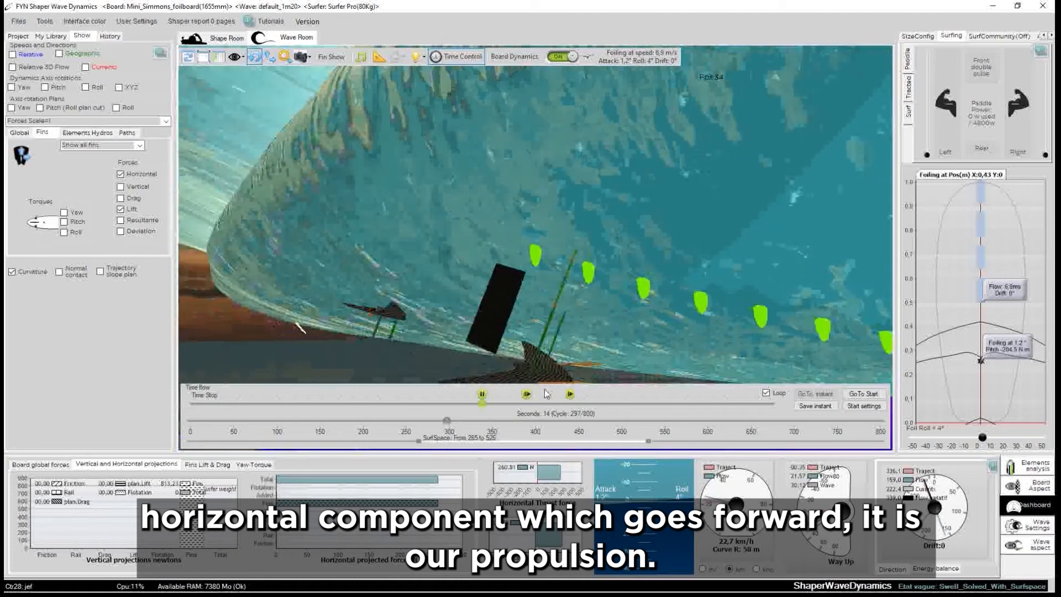
{"action": "scroll", "coordinate": [527, 350], "scroll_direction": "down", "scroll_amount": 3}
{"action": "left_click_drag", "start_coordinate": [331, 317], "coordinate": [255, 316]}
{"action": "left_click_drag", "start_coordinate": [539, 350], "coordinate": [447, 343]}
- Examine the lift and horizontal force vectors on the rear stabilizers from several angles to judge their balance and braking effect
{"action": "scroll", "coordinate": [614, 334], "scroll_direction": "up", "scroll_amount": 5}
{"action": "scroll", "coordinate": [575, 328], "scroll_direction": "down", "scroll_amount": 3}
{"action": "left_click_drag", "start_coordinate": [404, 306], "coordinate": [449, 252]}
{"action": "scroll", "coordinate": [453, 247], "scroll_direction": "up", "scroll_amount": 3}
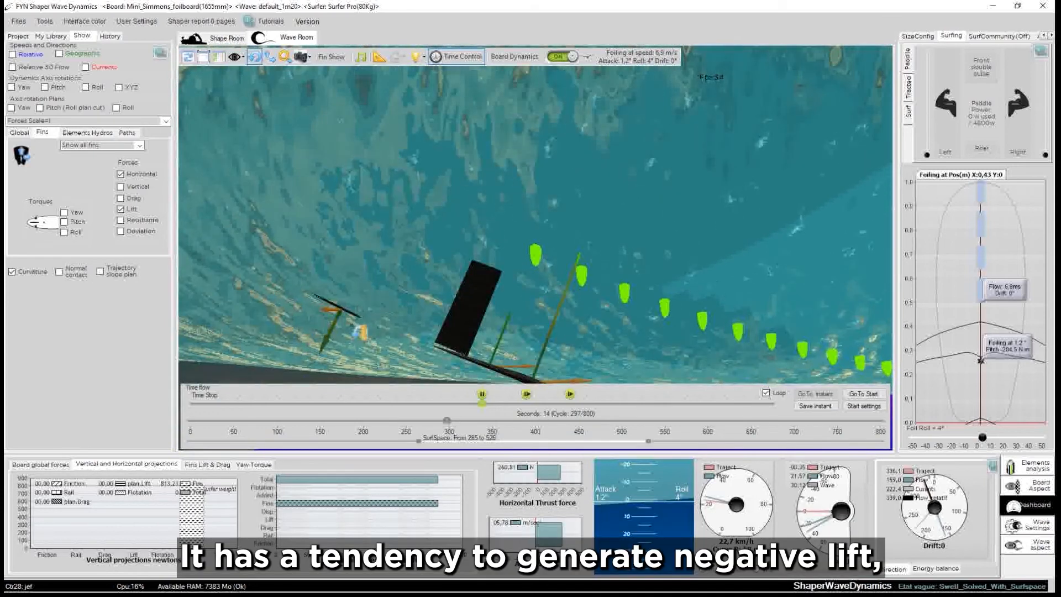
{"action": "scroll", "coordinate": [360, 317], "scroll_direction": "down", "scroll_amount": 2}
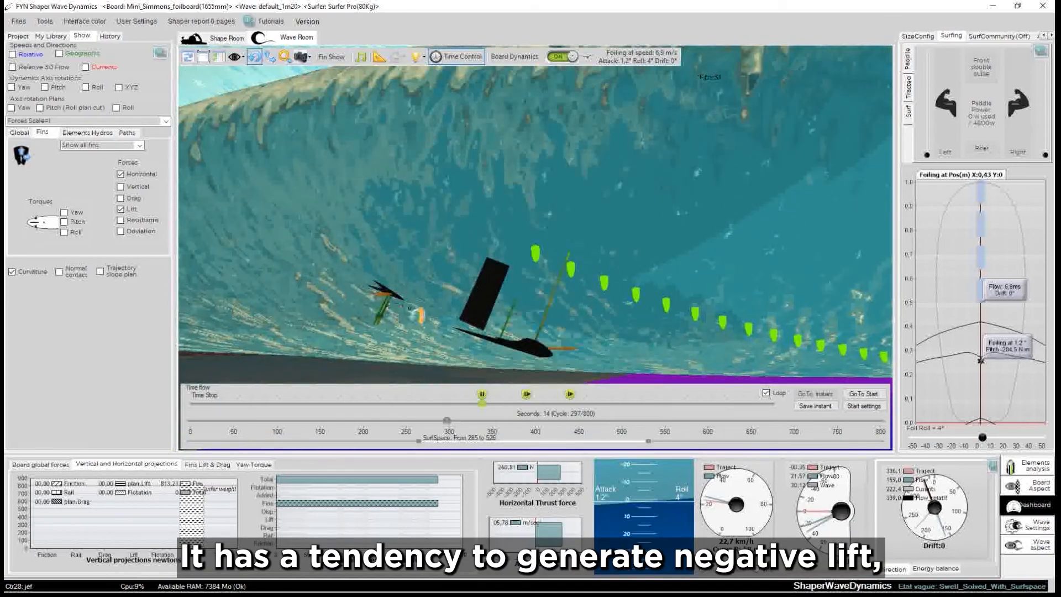
{"action": "mouse_move", "coordinate": [360, 317]}
{"action": "left_mouse_down"}
{"action": "mouse_move", "coordinate": [336, 348]}
{"action": "mouse_move", "coordinate": [399, 331]}
{"action": "mouse_move", "coordinate": [360, 338]}
{"action": "left_mouse_up"}
{"action": "scroll", "coordinate": [358, 339], "scroll_direction": "up", "scroll_amount": 2}
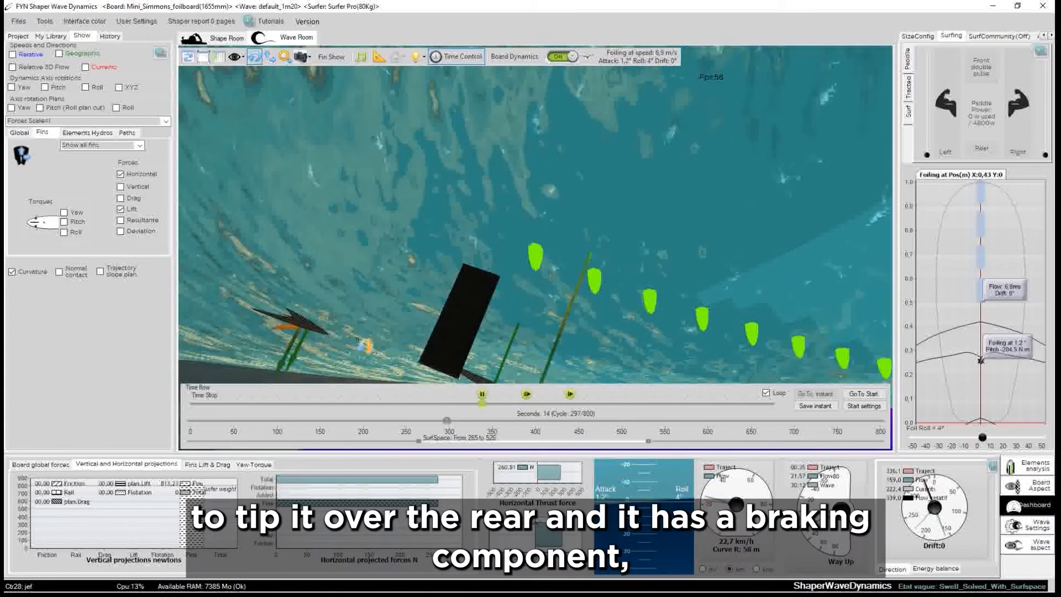
{"action": "scroll", "coordinate": [359, 340], "scroll_direction": "down", "scroll_amount": 1}
{"action": "left_click_drag", "start_coordinate": [464, 316], "coordinate": [396, 313]}
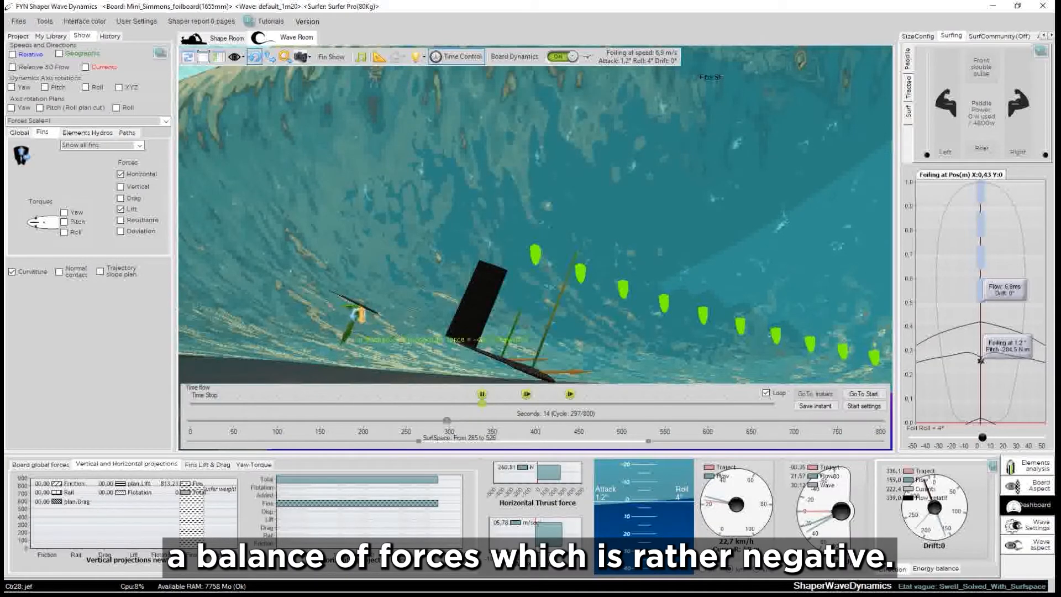
{"action": "scroll", "coordinate": [403, 336], "scroll_direction": "down", "scroll_amount": 2}
{"action": "left_click_drag", "start_coordinate": [404, 336], "coordinate": [373, 344]}
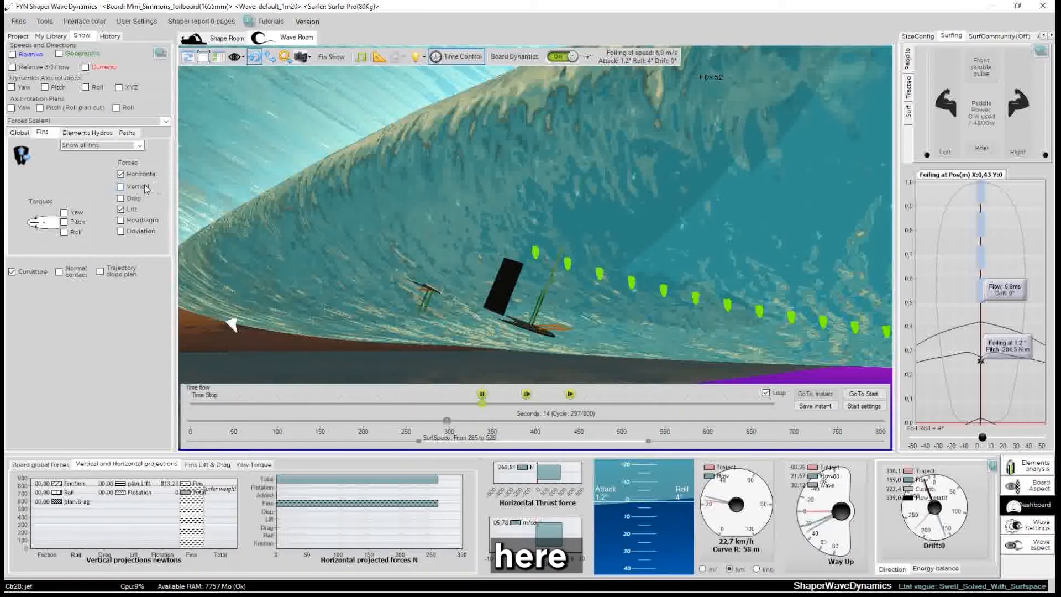
- Display the resultant and the deviation of the fin forces alongside the lift and horizontal component, and inspect them around the foil
{"action": "left_click_drag", "start_coordinate": [537, 280], "coordinate": [381, 171]}
{"action": "mouse_move", "coordinate": [515, 178]}
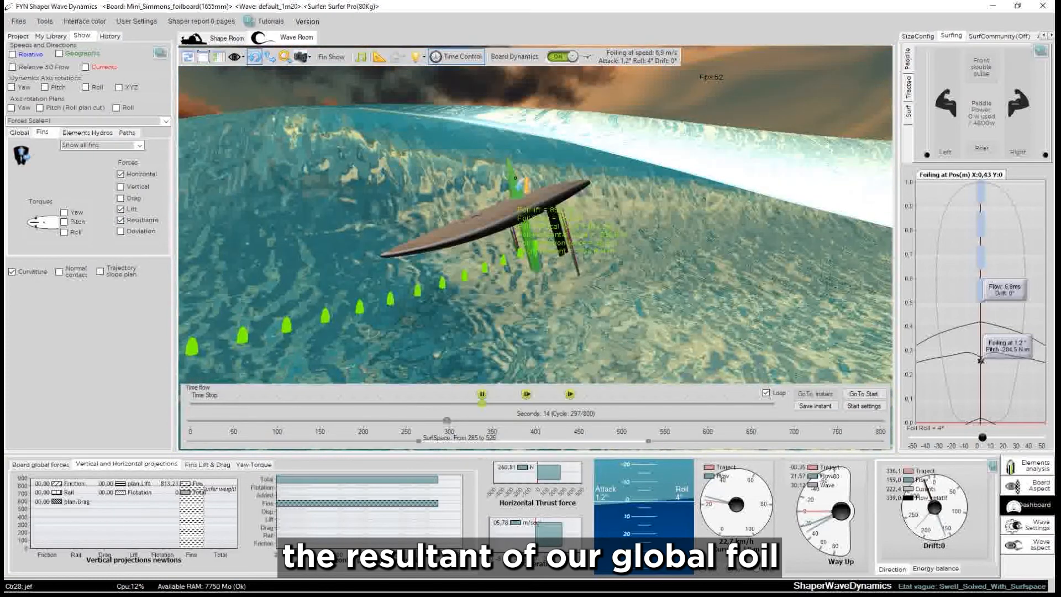
{"action": "left_click_drag", "start_coordinate": [515, 179], "coordinate": [697, 340]}
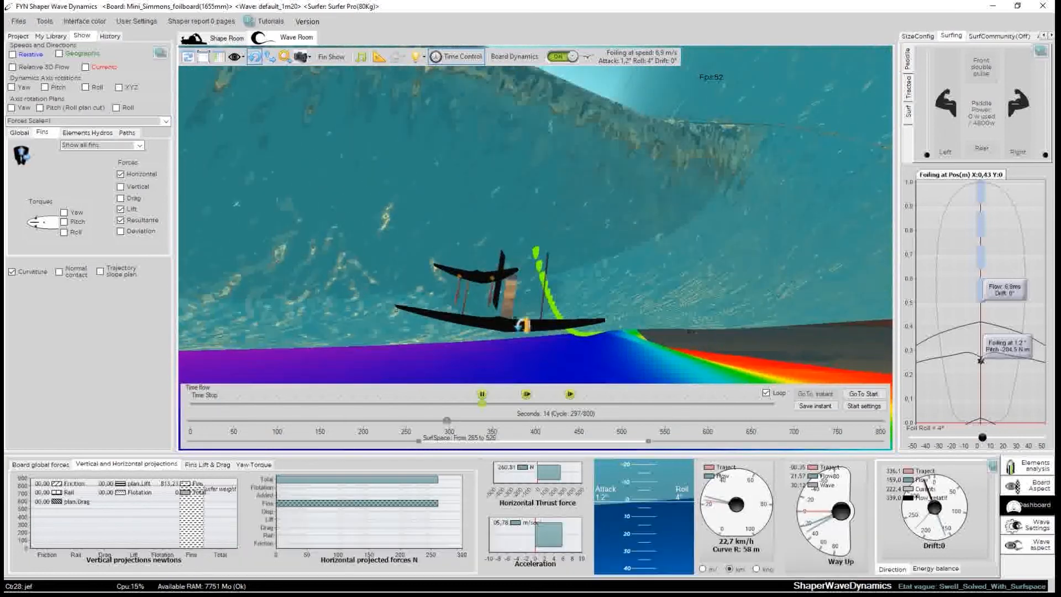
{"action": "left_click_drag", "start_coordinate": [525, 322], "coordinate": [595, 349]}
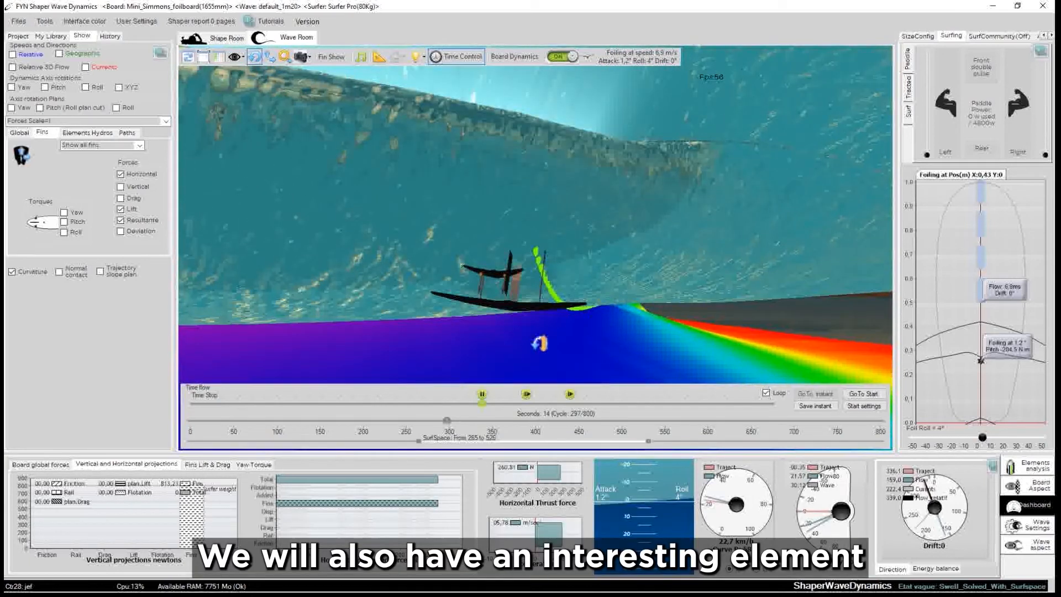
{"action": "left_click_drag", "start_coordinate": [516, 325], "coordinate": [611, 356]}
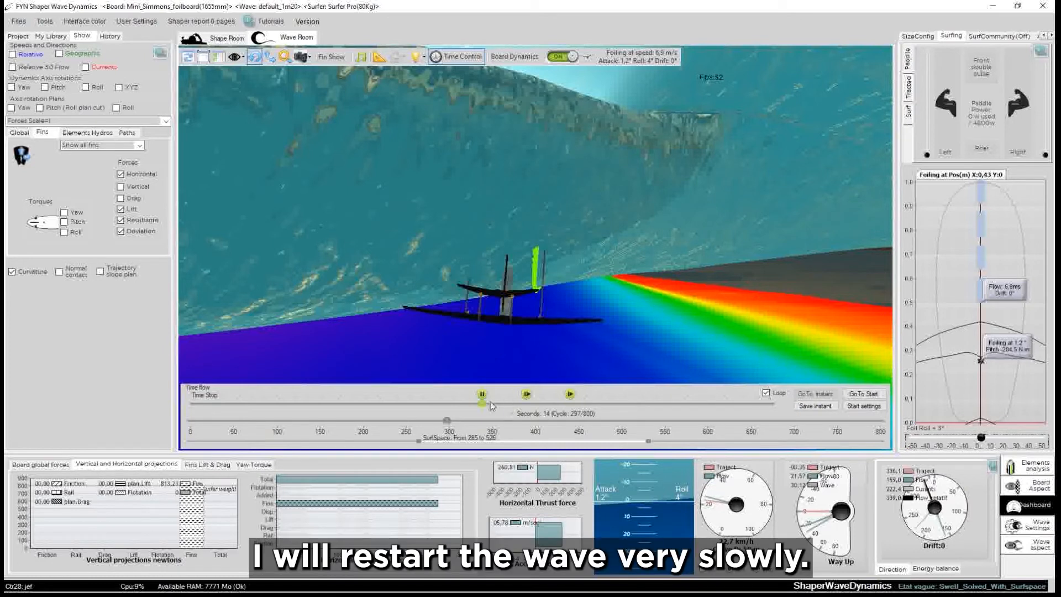
- Run the wave in slow time with the foil roll raised to 21°, and stop the time flow
{"action": "left_click", "coordinate": [526, 395]}
{"action": "left_click_drag", "start_coordinate": [981, 437], "coordinate": [1005, 437]}
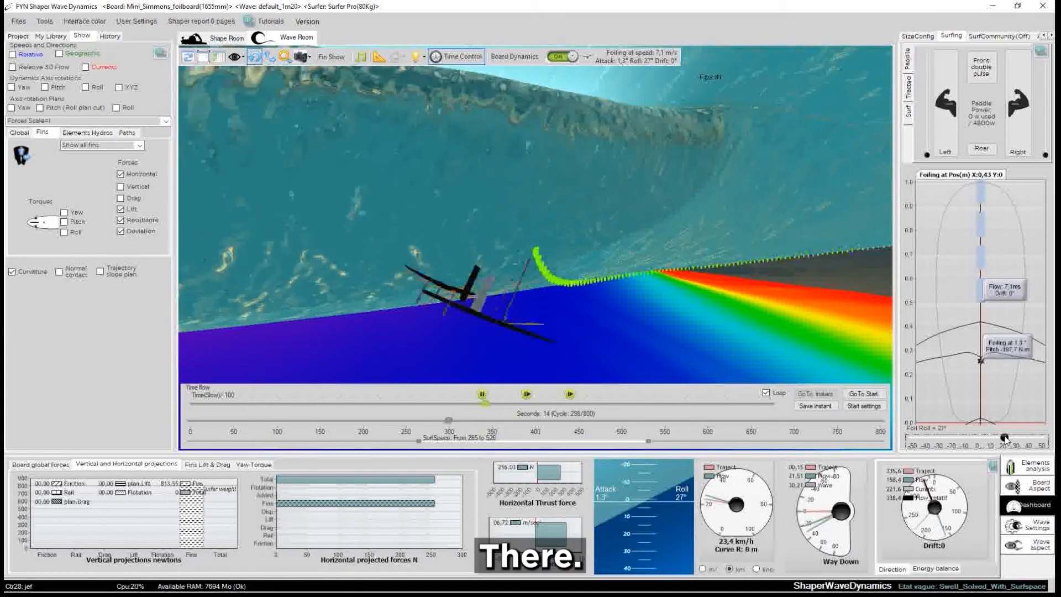
{"action": "left_click", "coordinate": [482, 394]}
{"action": "left_click_drag", "start_coordinate": [663, 322], "coordinate": [579, 334]}
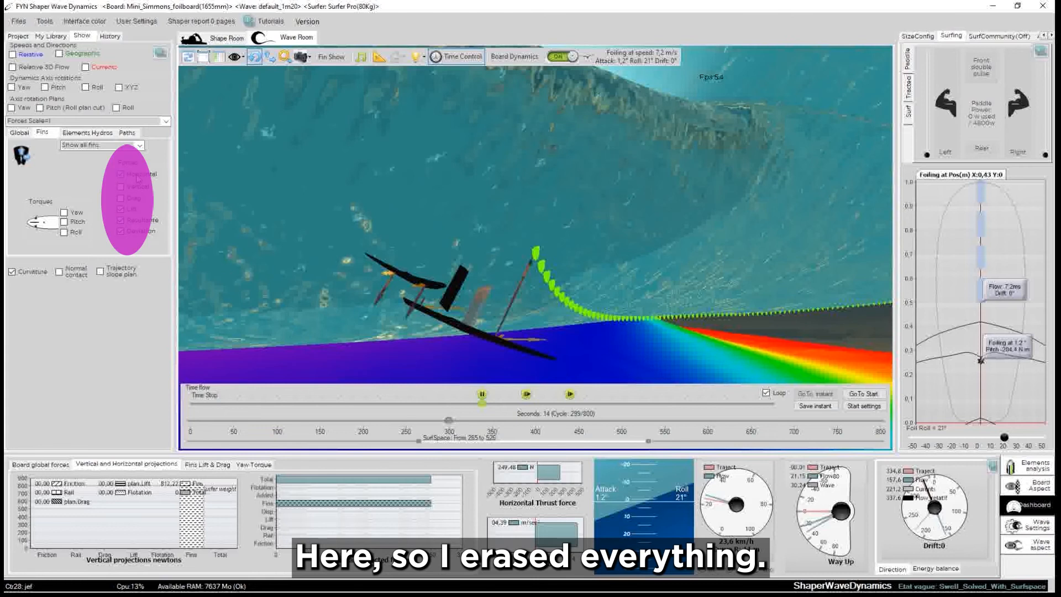
- Hide all fin forces, set the view to Follow still point close to the foil, and display only the deviation force
{"action": "left_click", "coordinate": [136, 221]}
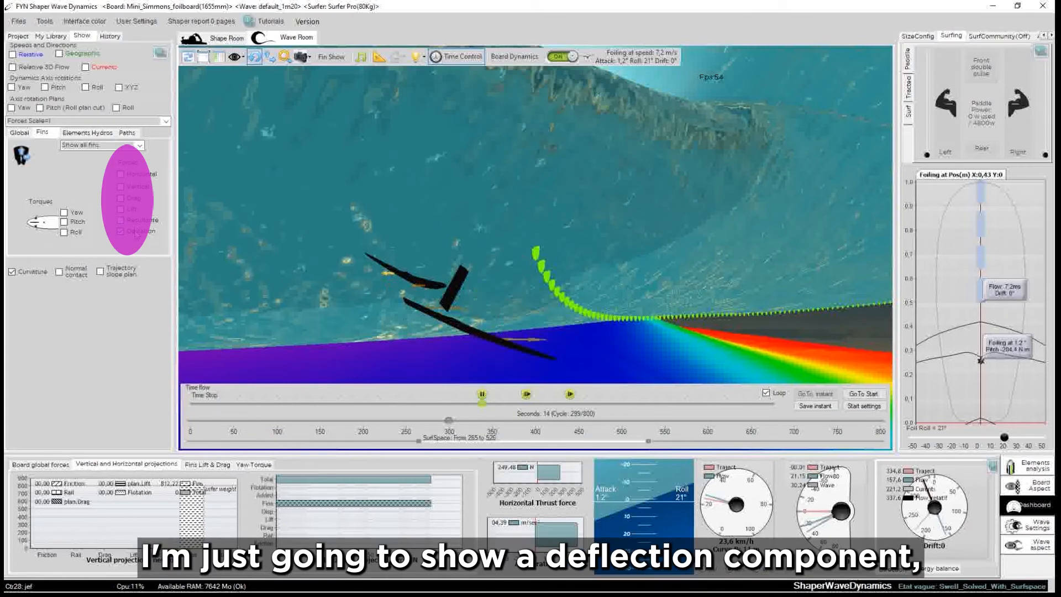
{"action": "left_click_drag", "start_coordinate": [485, 285], "coordinate": [484, 346]}
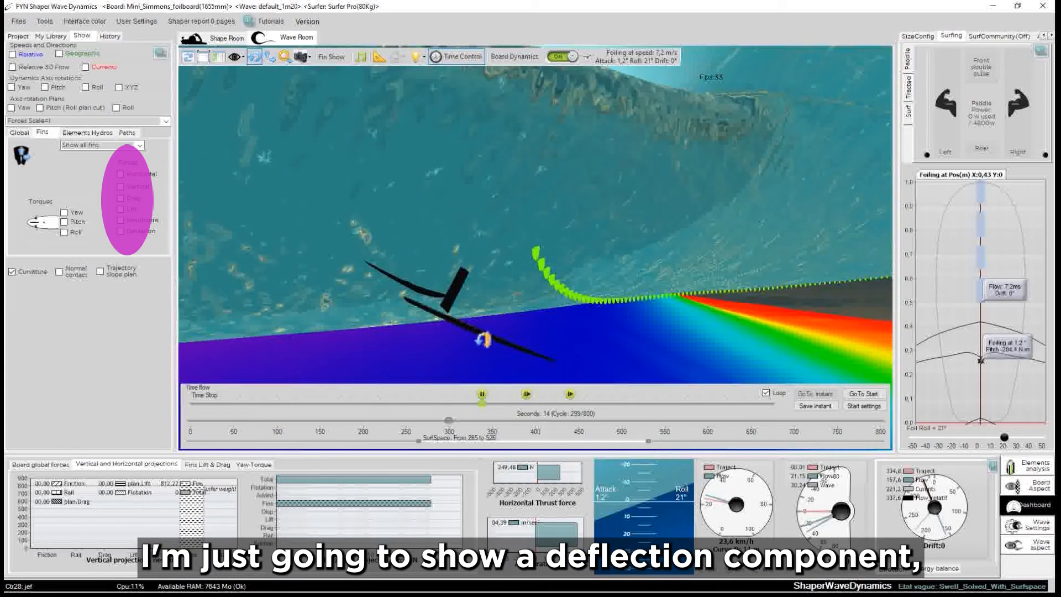
{"action": "left_click", "coordinate": [240, 60]}
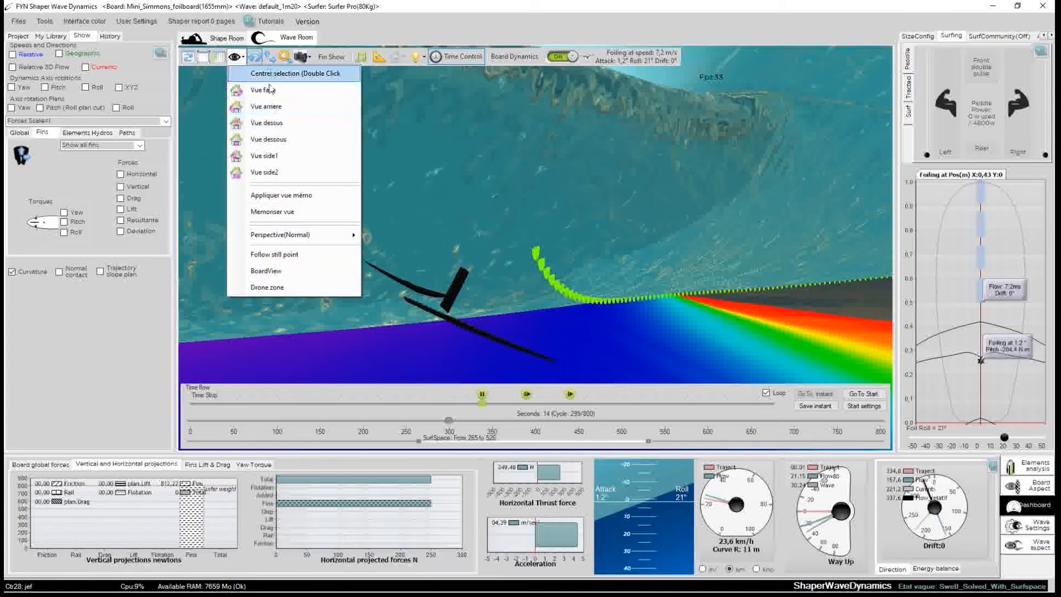
{"action": "left_click", "coordinate": [267, 256]}
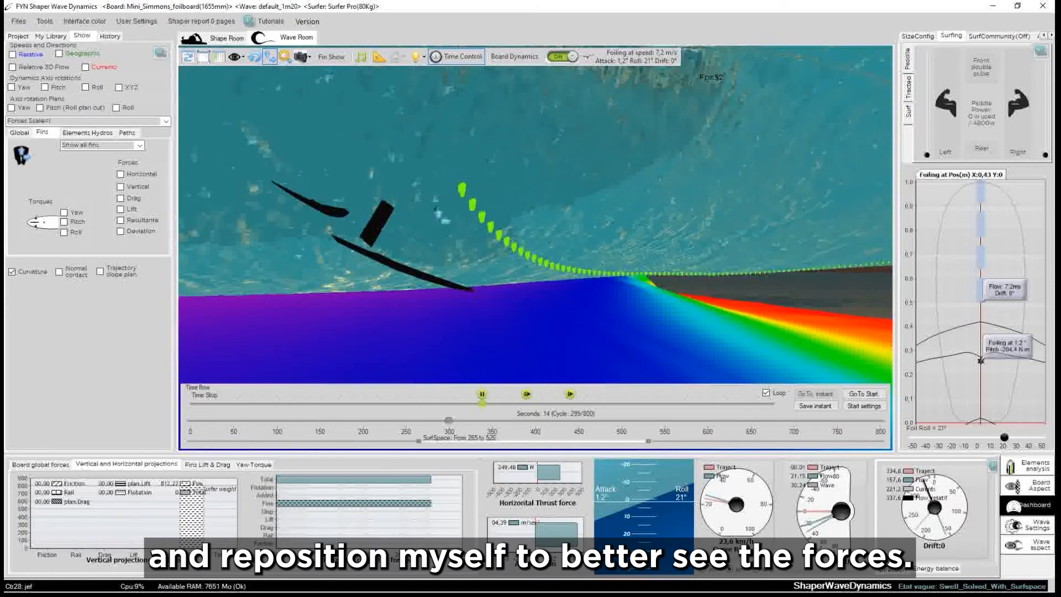
{"action": "left_click_drag", "start_coordinate": [296, 116], "coordinate": [378, 194]}
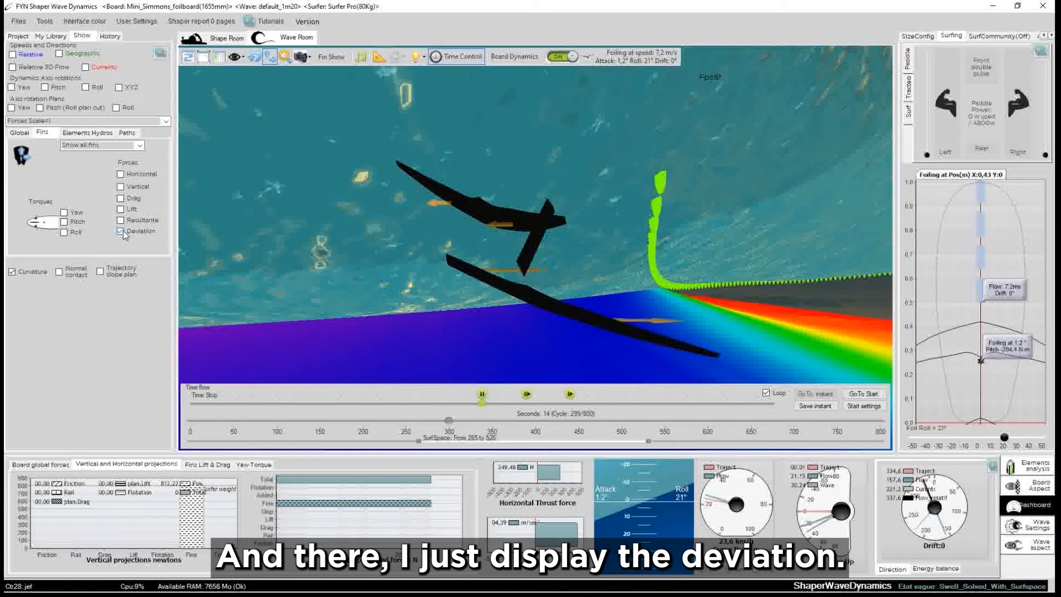
- Display the fin lift alongside the deviation and examine both along the curved trajectory, reading the deviation force of fin 4
{"action": "mouse_move", "coordinate": [408, 234]}
{"action": "left_mouse_down"}
{"action": "mouse_move", "coordinate": [407, 249]}
{"action": "mouse_move", "coordinate": [405, 239]}
{"action": "left_mouse_up"}
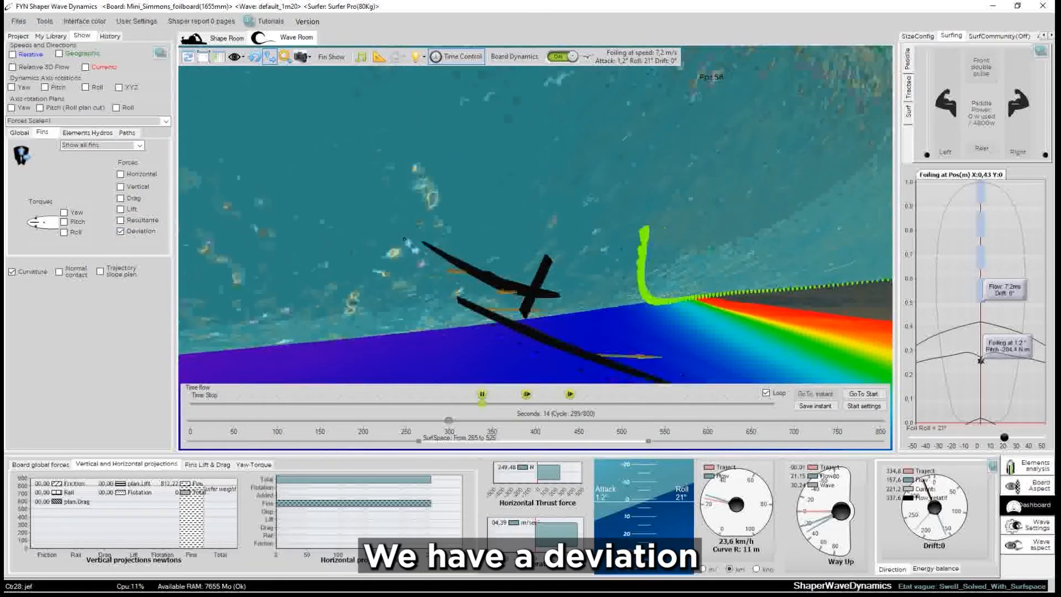
{"action": "left_click_drag", "start_coordinate": [572, 255], "coordinate": [583, 244]}
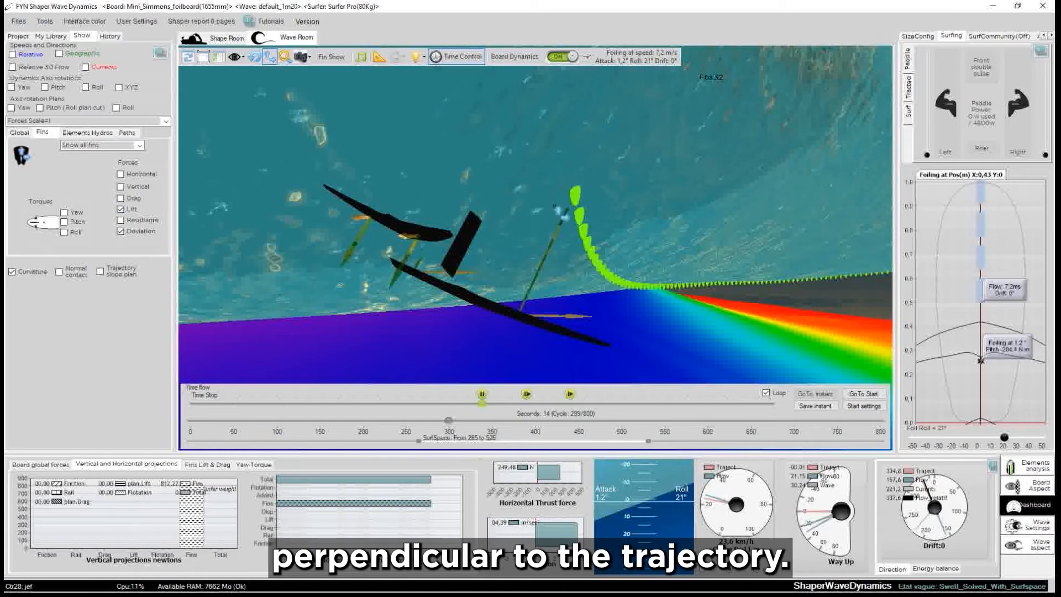
{"action": "mouse_move", "coordinate": [504, 225]}
{"action": "left_mouse_down"}
{"action": "mouse_move", "coordinate": [526, 230]}
{"action": "mouse_move", "coordinate": [501, 221]}
{"action": "left_mouse_up"}
{"action": "mouse_move", "coordinate": [623, 334]}
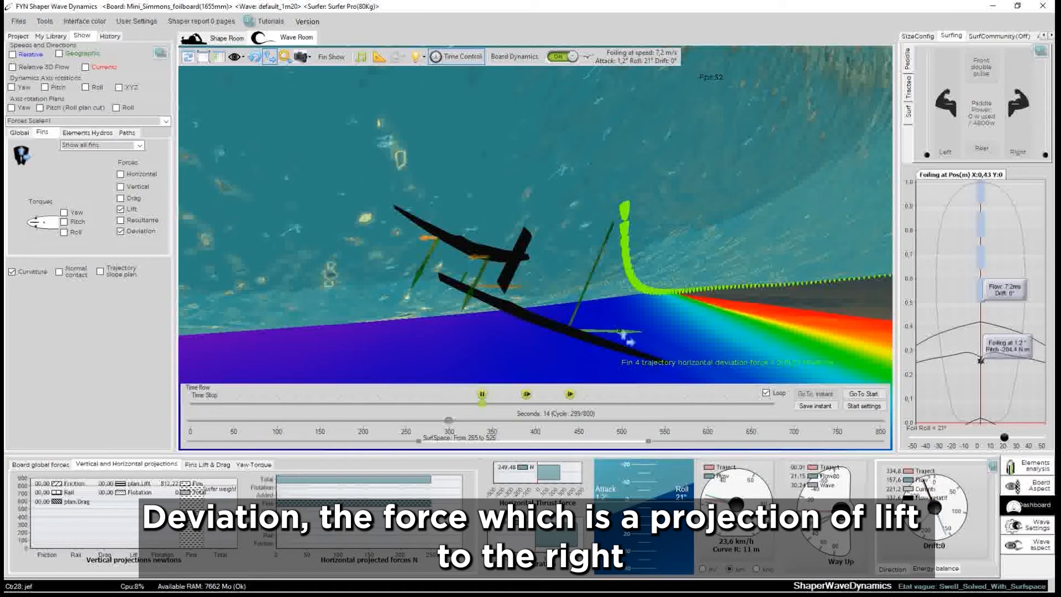
{"action": "left_click_drag", "start_coordinate": [527, 346], "coordinate": [508, 341]}
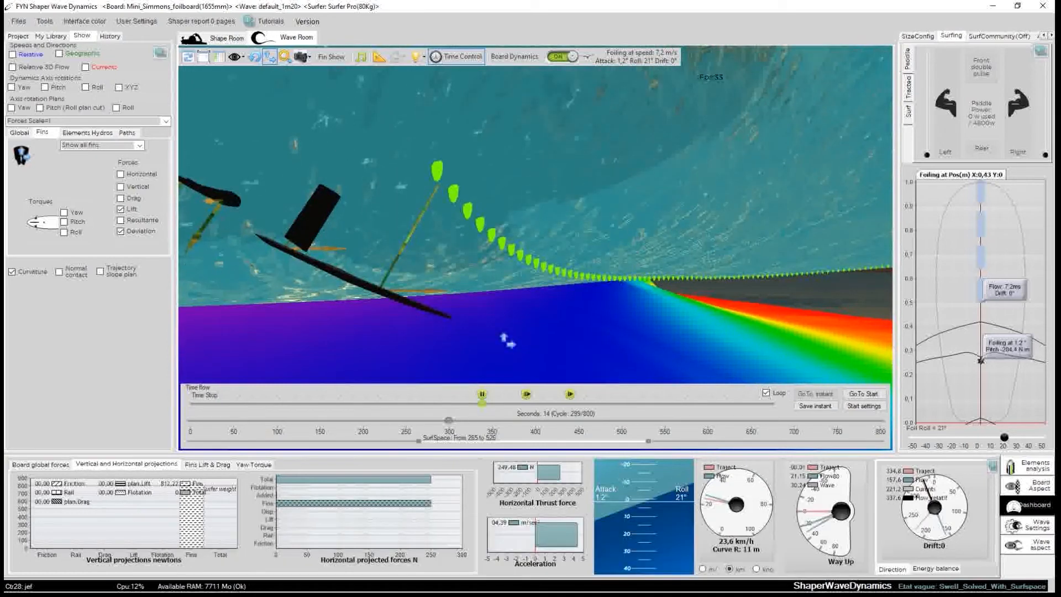
{"action": "left_click_drag", "start_coordinate": [336, 325], "coordinate": [319, 311]}
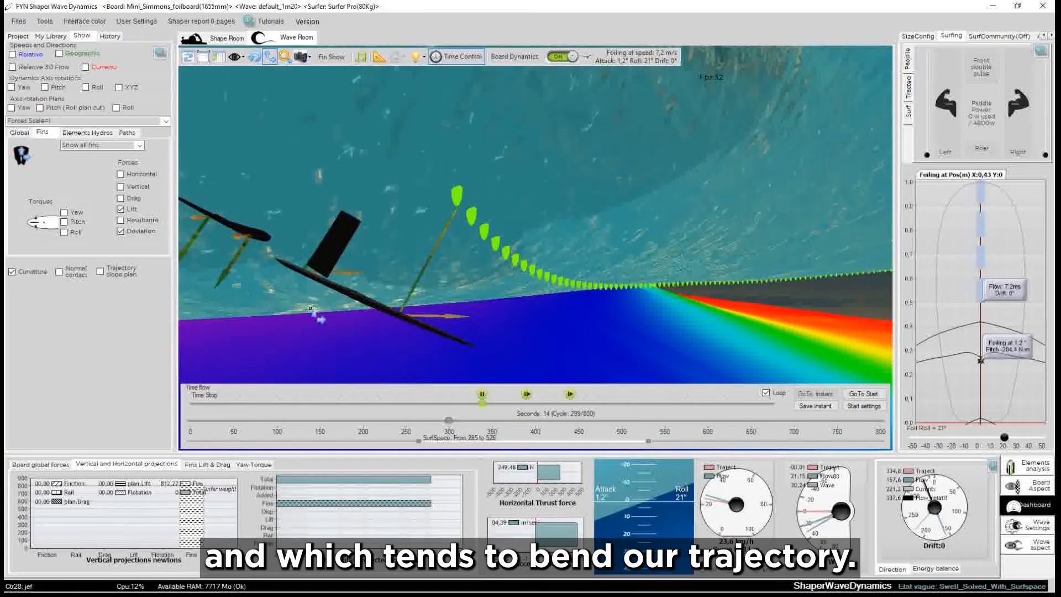
{"action": "left_click_drag", "start_coordinate": [487, 319], "coordinate": [516, 269]}
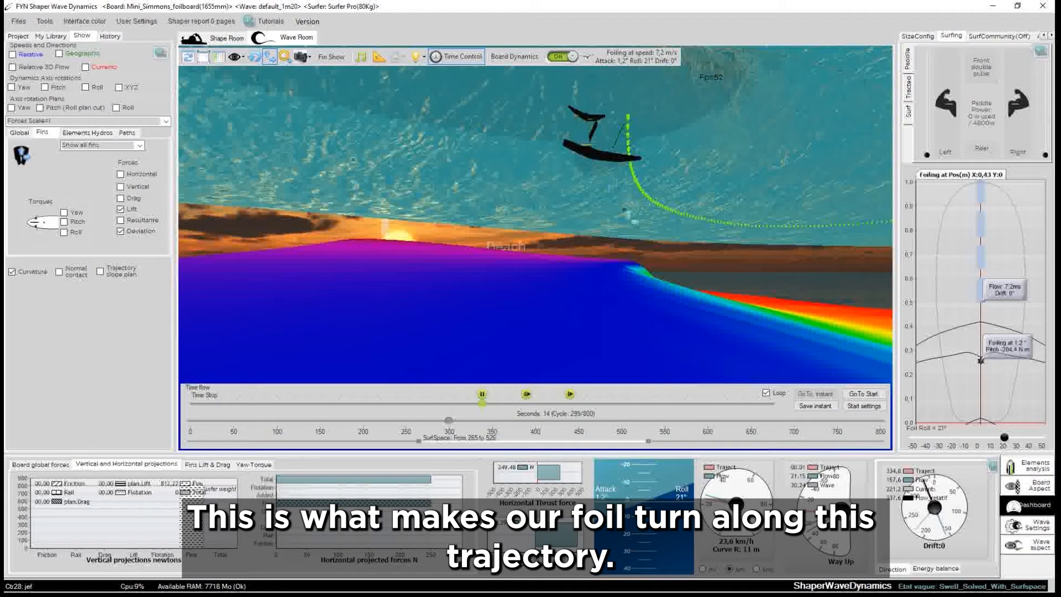
{"action": "left_click_drag", "start_coordinate": [712, 165], "coordinate": [702, 194]}
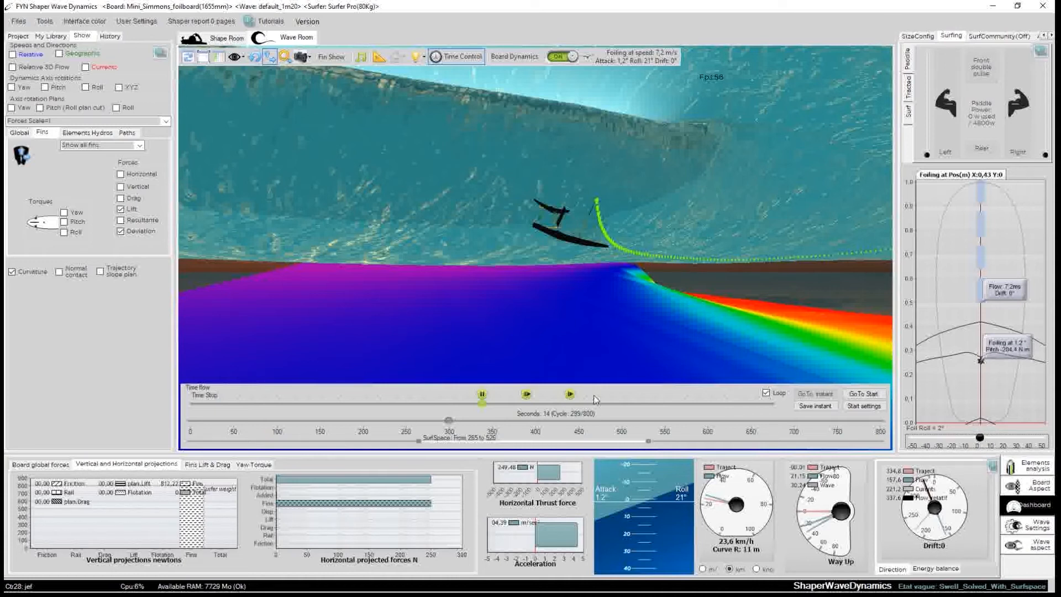
- Run the wave in slow time, raise the foil roll to 30° and beyond, swing it over to -28°, and stop the time flow
{"action": "left_click", "coordinate": [526, 394]}
{"action": "left_click_drag", "start_coordinate": [979, 438], "coordinate": [1016, 437]}
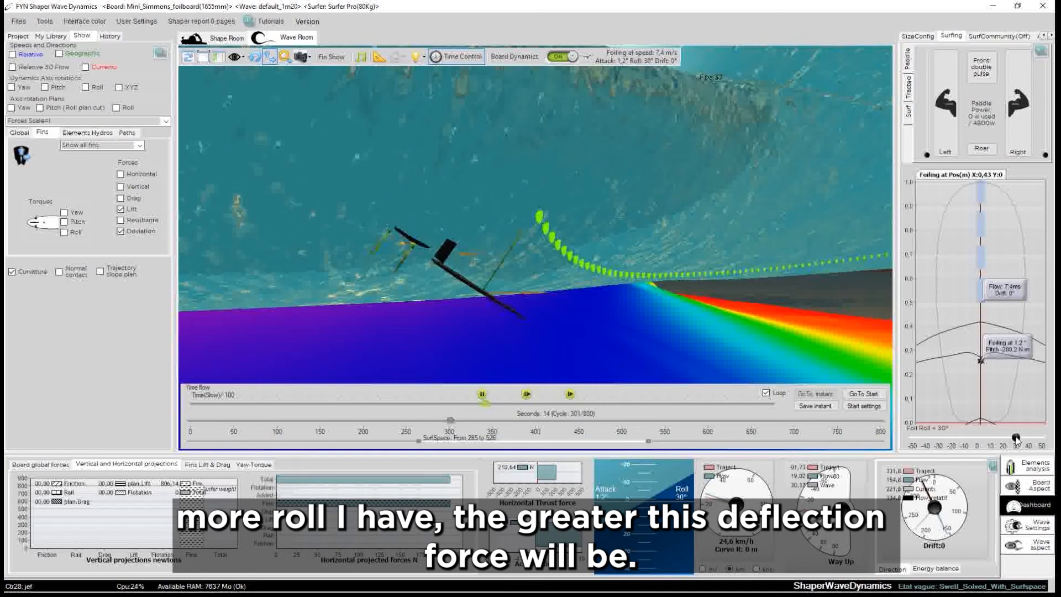
{"action": "left_click_drag", "start_coordinate": [1020, 438], "coordinate": [1011, 438]}
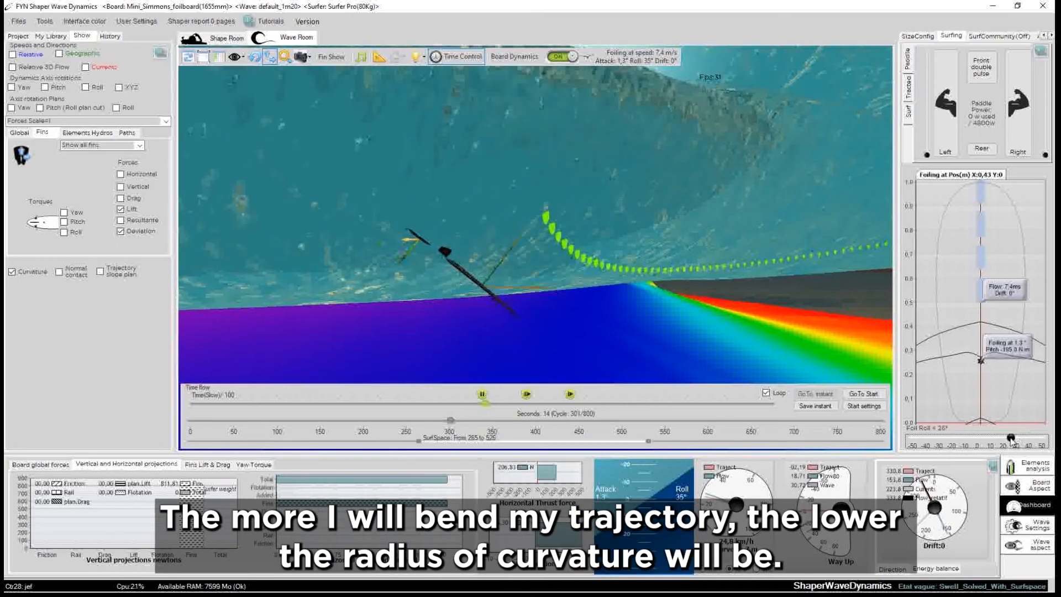
{"action": "left_click_drag", "start_coordinate": [995, 438], "coordinate": [966, 443]}
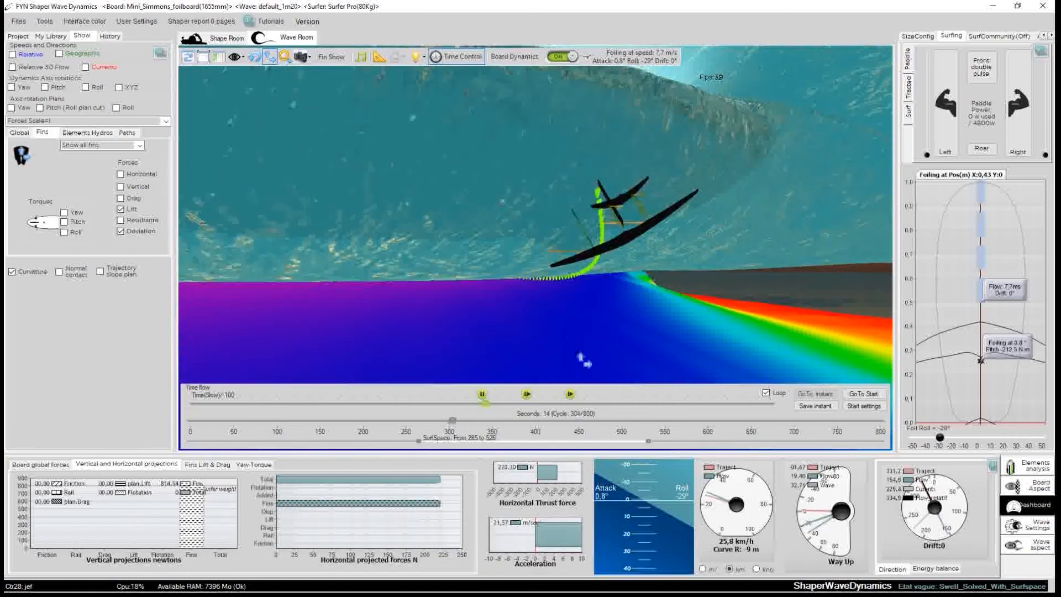
{"action": "left_click", "coordinate": [482, 395]}
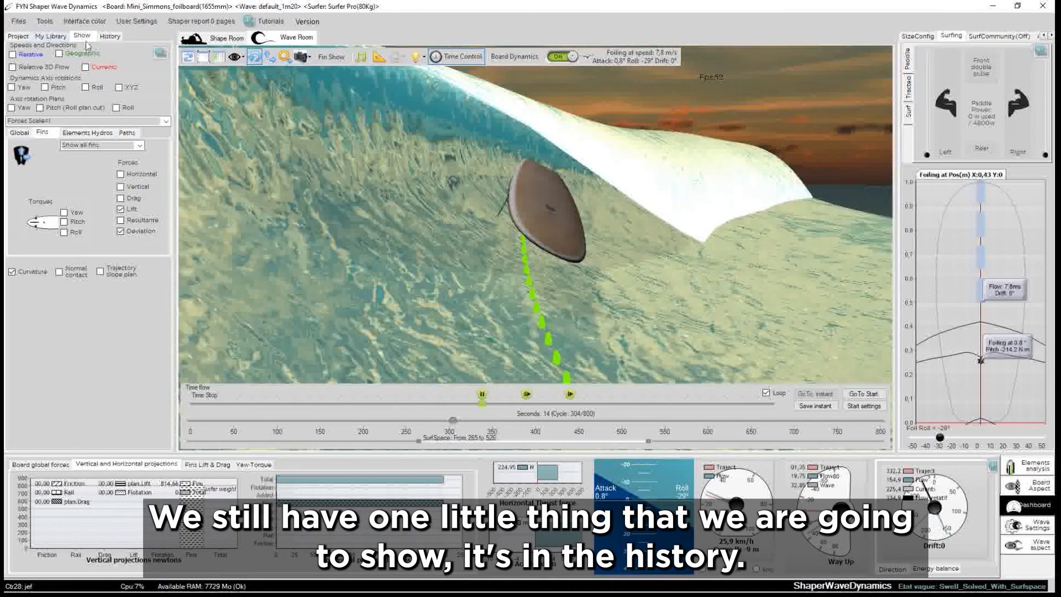
- Open the fins history and record the data history in slow time while steering the board with the foil roll
{"action": "left_click", "coordinate": [109, 37]}
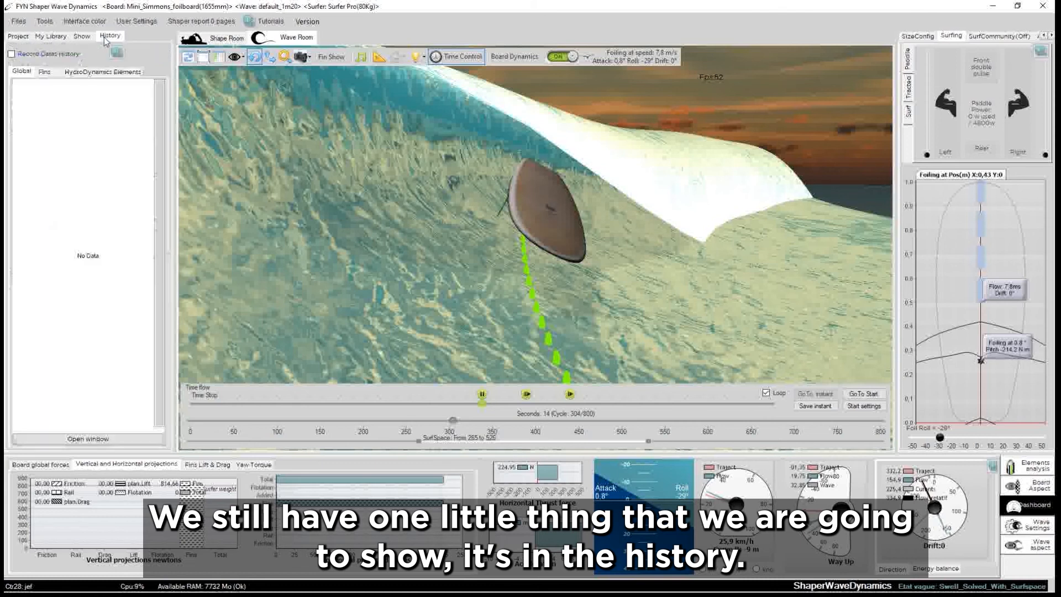
{"action": "left_click", "coordinate": [46, 74]}
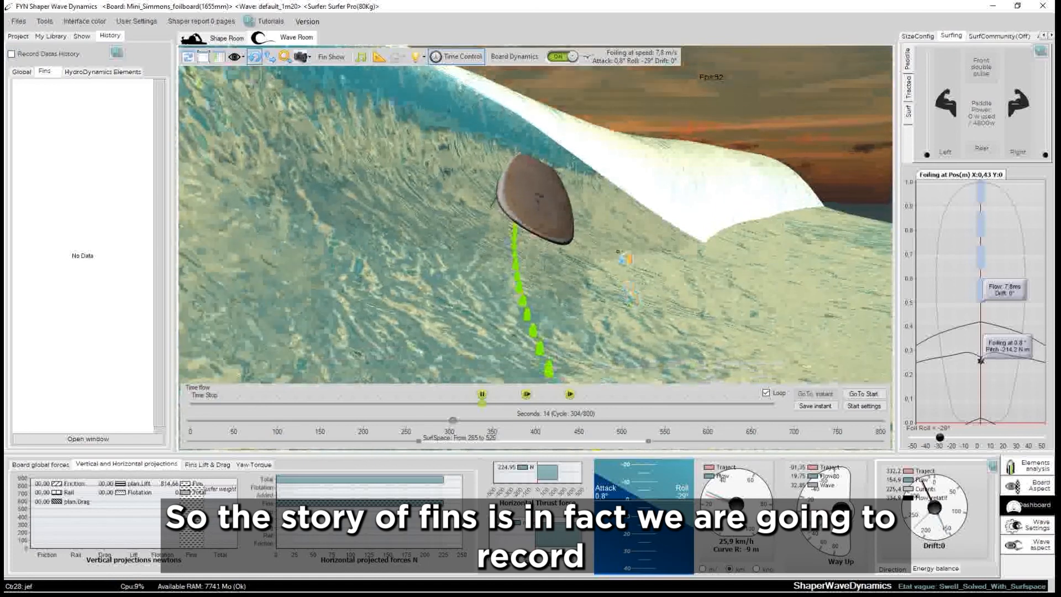
{"action": "left_click", "coordinate": [527, 394]}
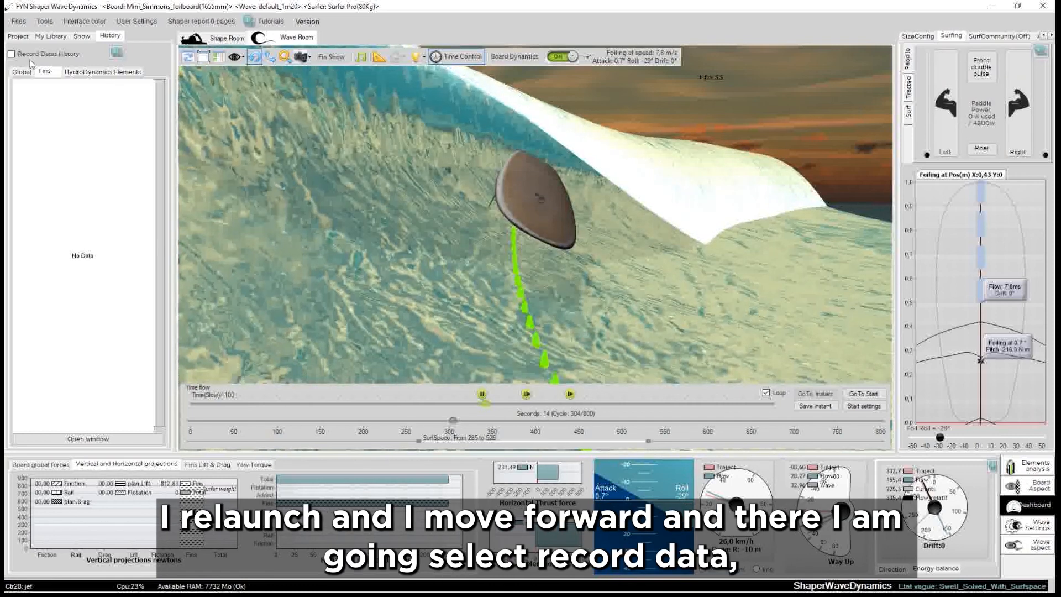
{"action": "left_click", "coordinate": [11, 54]}
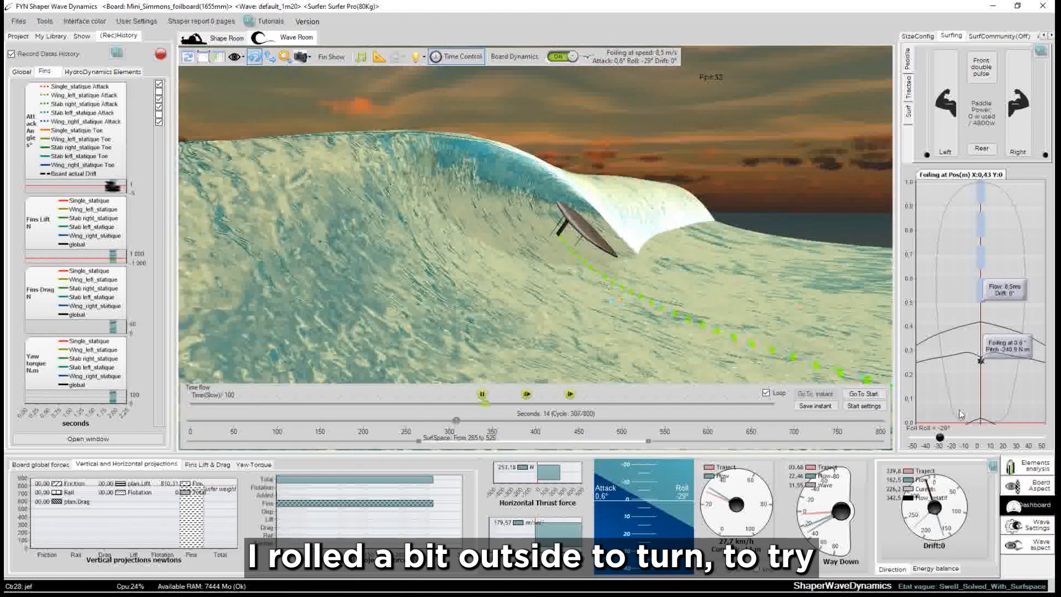
{"action": "left_click_drag", "start_coordinate": [992, 442], "coordinate": [1015, 438]}
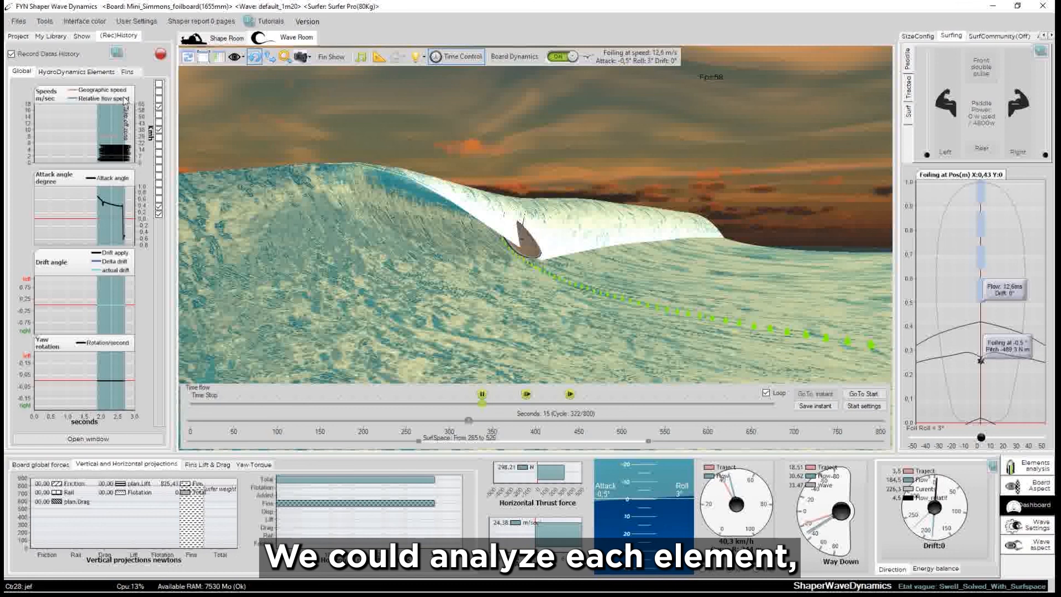
- Review the recorded history charts of the hydrodynamic elements, the fins and the global data
{"action": "left_click", "coordinate": [51, 72]}
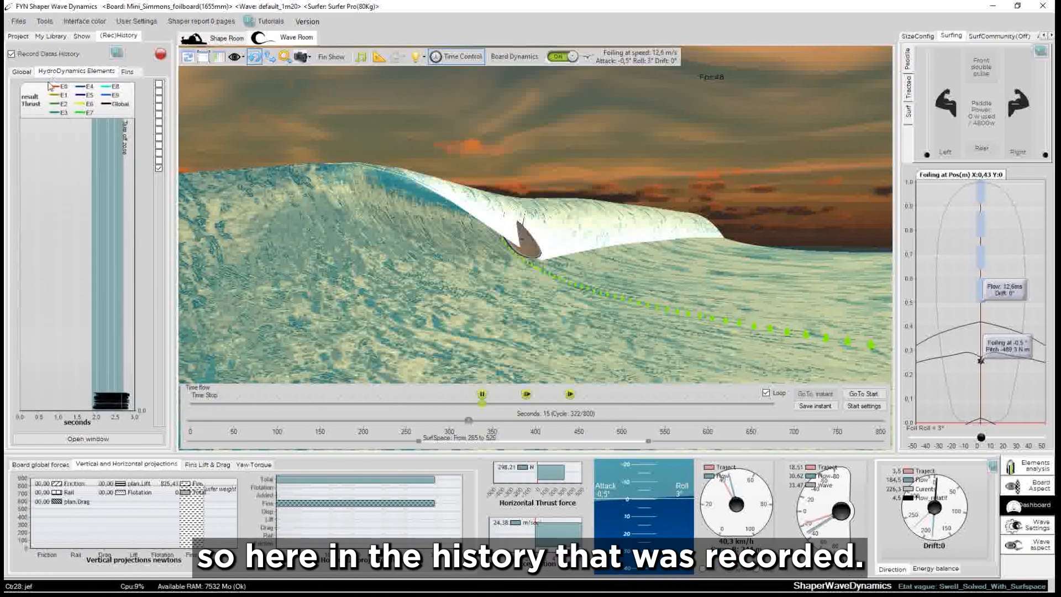
{"action": "left_click", "coordinate": [126, 72]}
{"action": "left_click", "coordinate": [22, 71]}
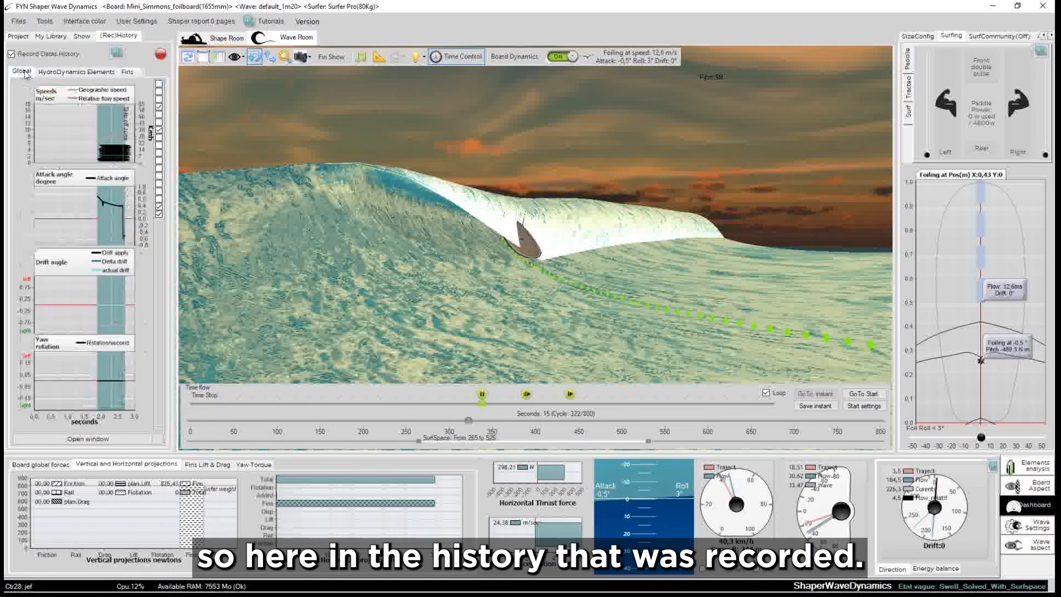